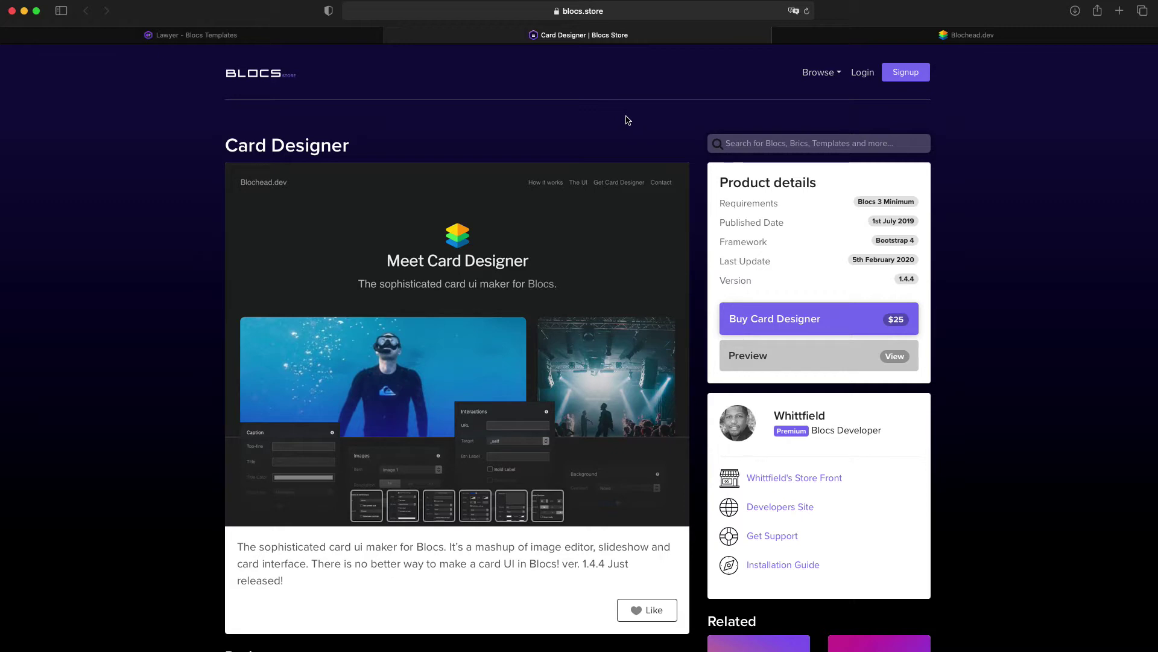
Step: From the Lawyer template page's footer, open the creator's personal homepage in a new tab
left_click(257, 35)
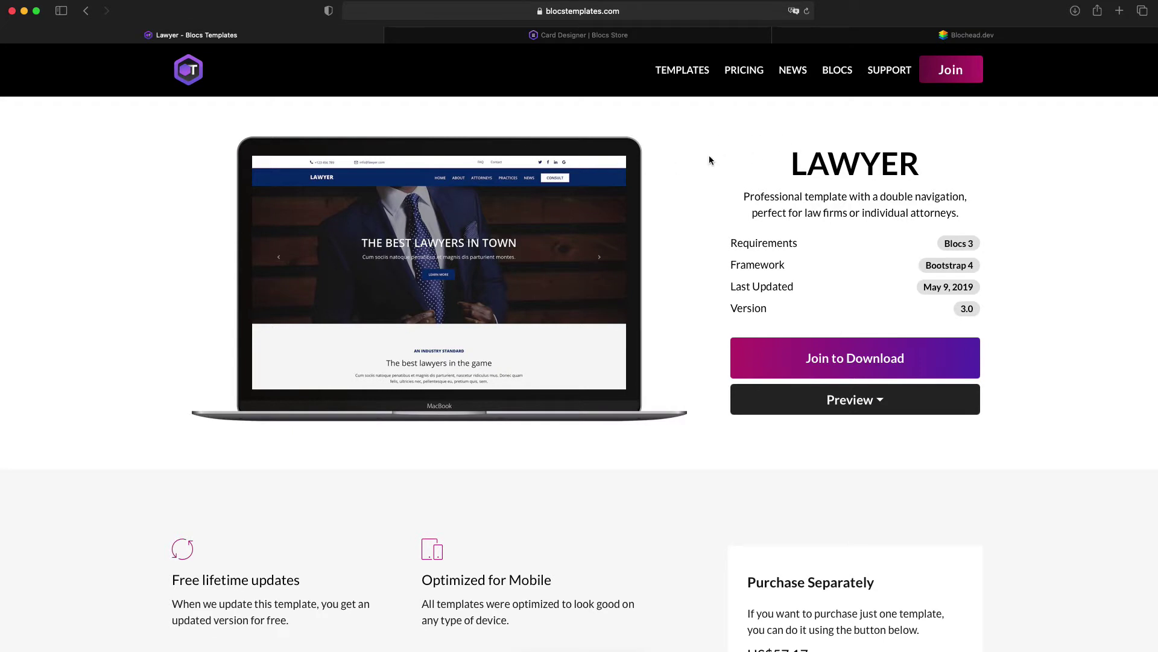
scroll(709, 155, "down", 20)
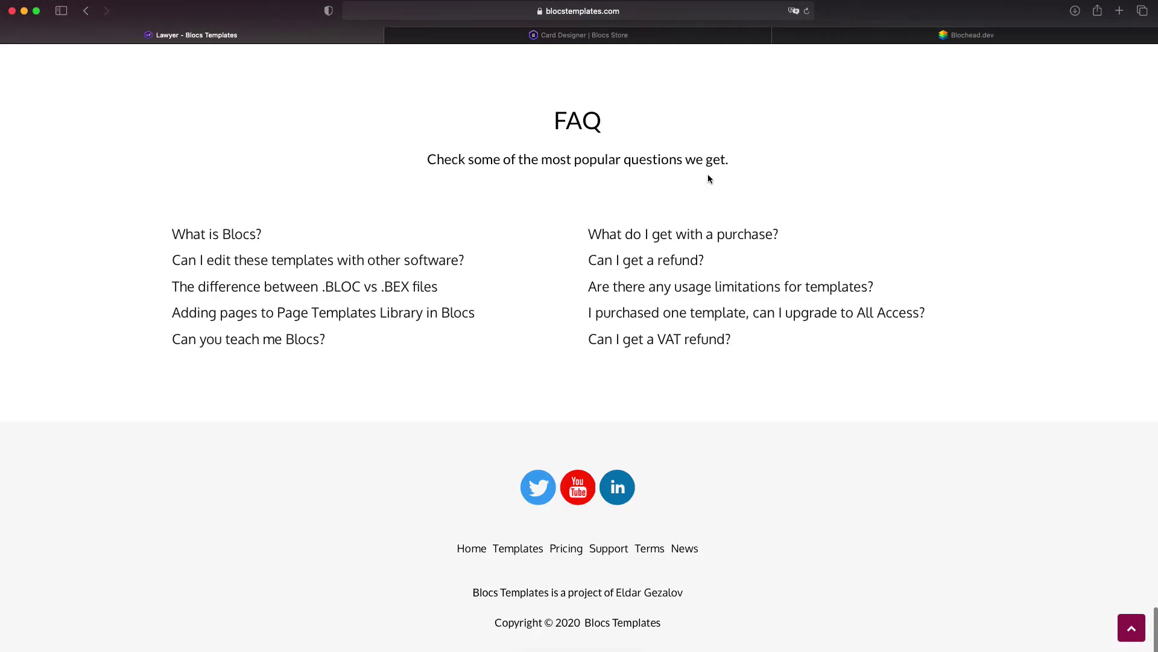
left_click(660, 595)
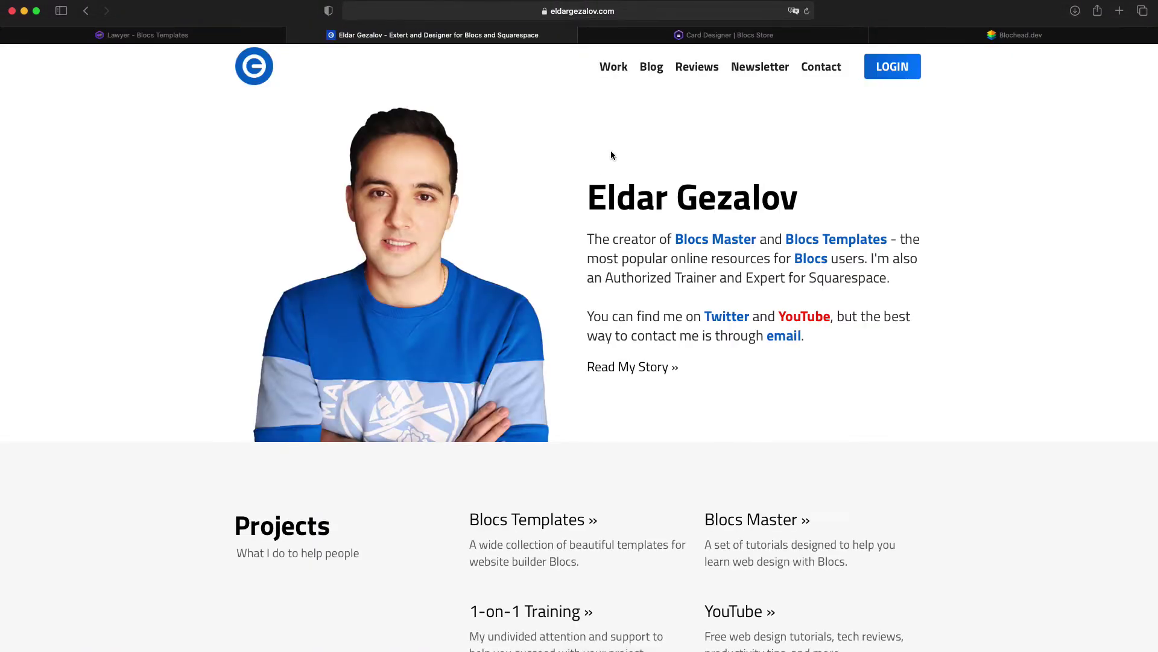
Step: Open the Blocs Master site and scroll through its Tutorials list
scroll(672, 283, "down", 5)
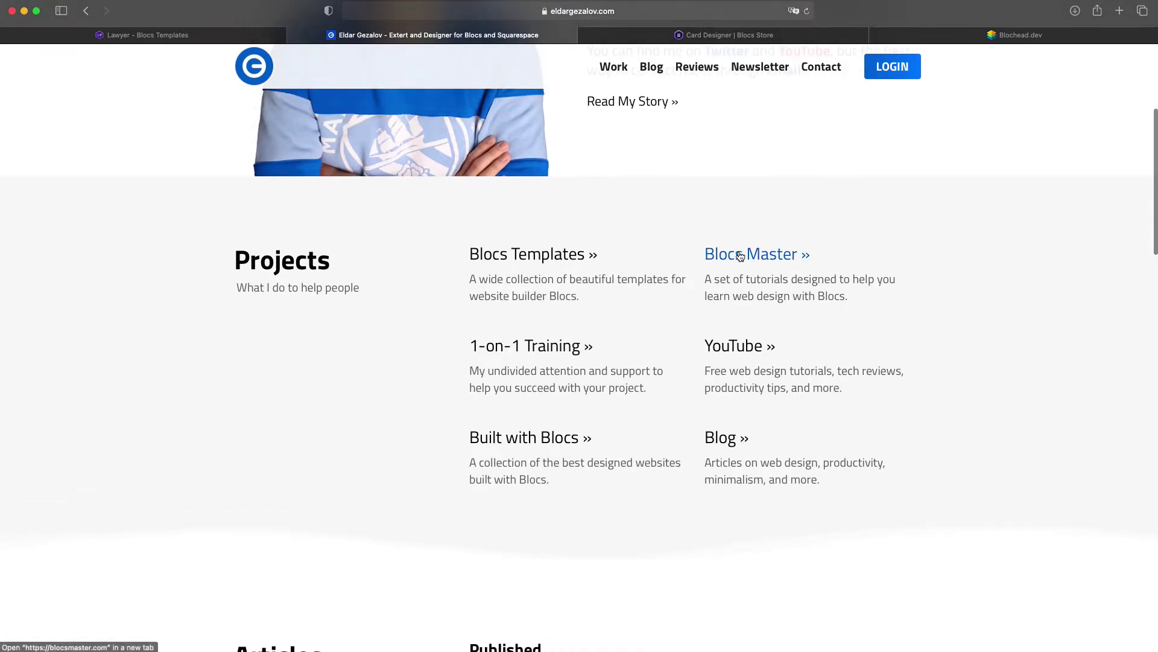
left_click(748, 257)
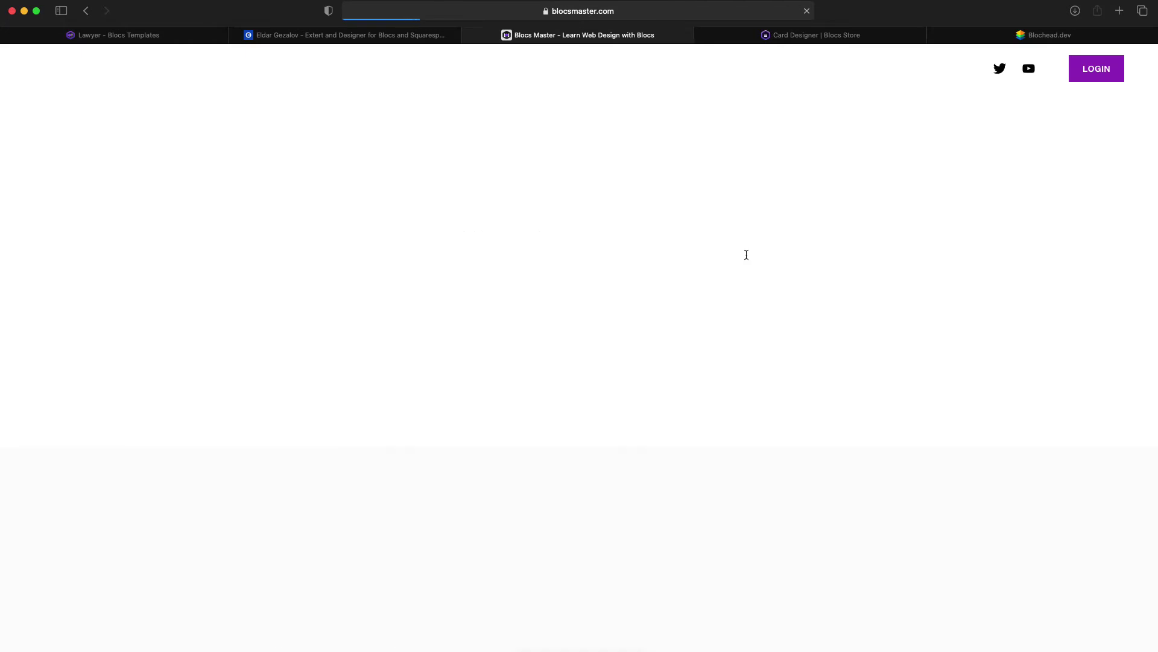
left_click(688, 78)
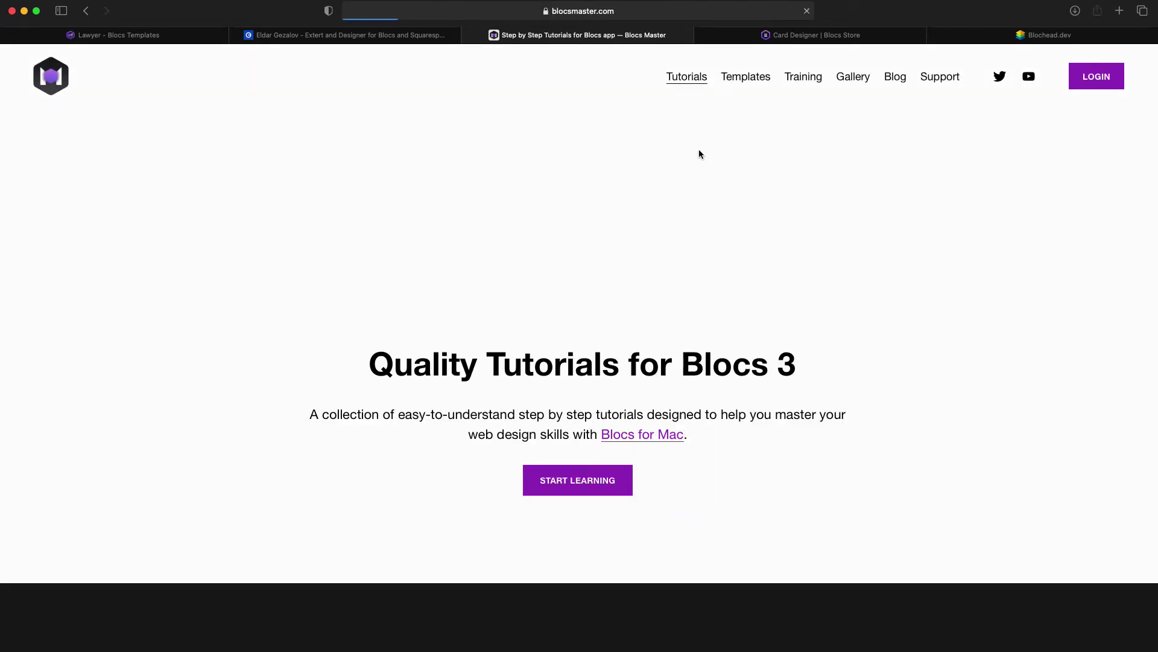
scroll(697, 199, "down", 20)
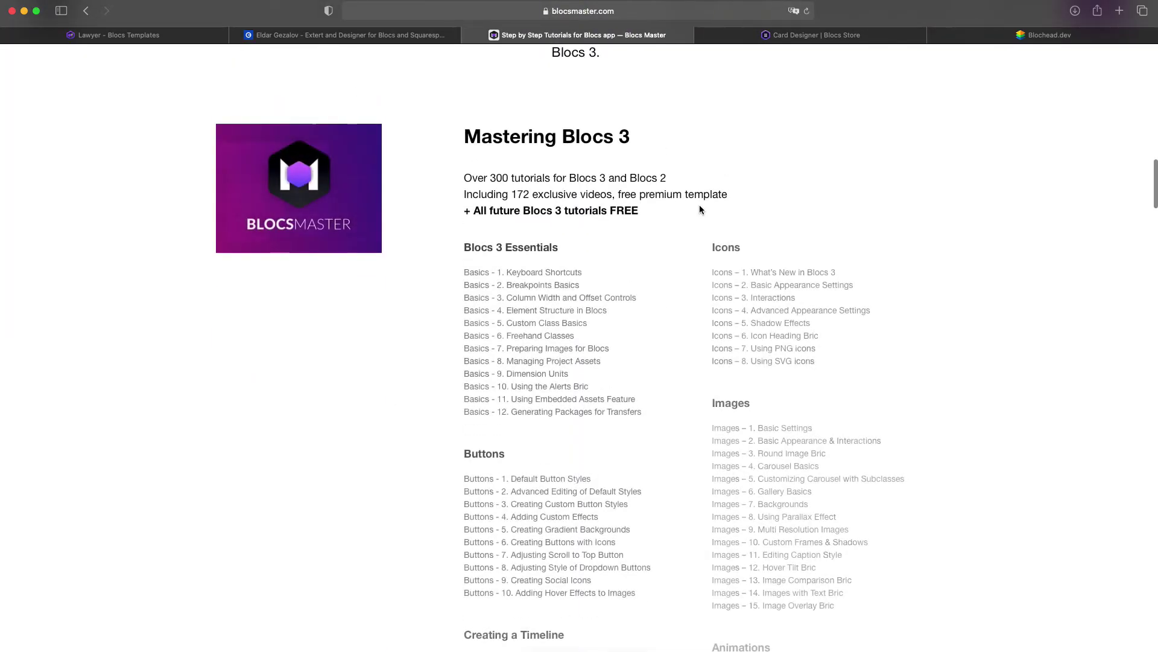
scroll(699, 209, "down", 12)
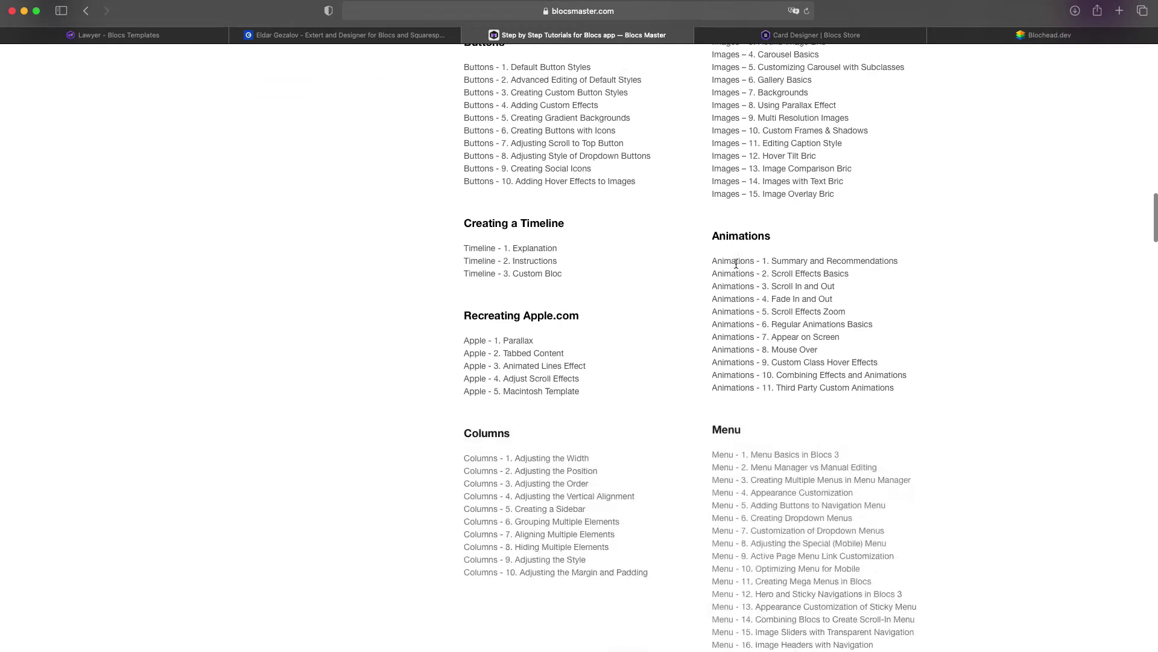
scroll(736, 267, "down", 10)
scroll(736, 263, "up", 20)
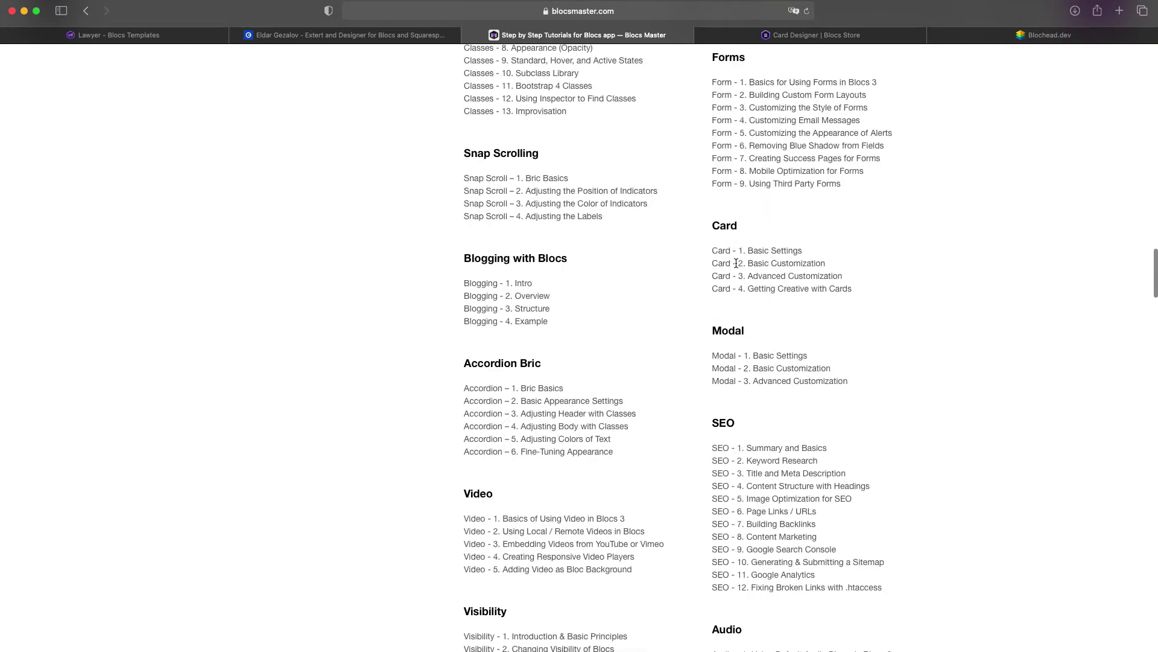
scroll(736, 264, "up", 15)
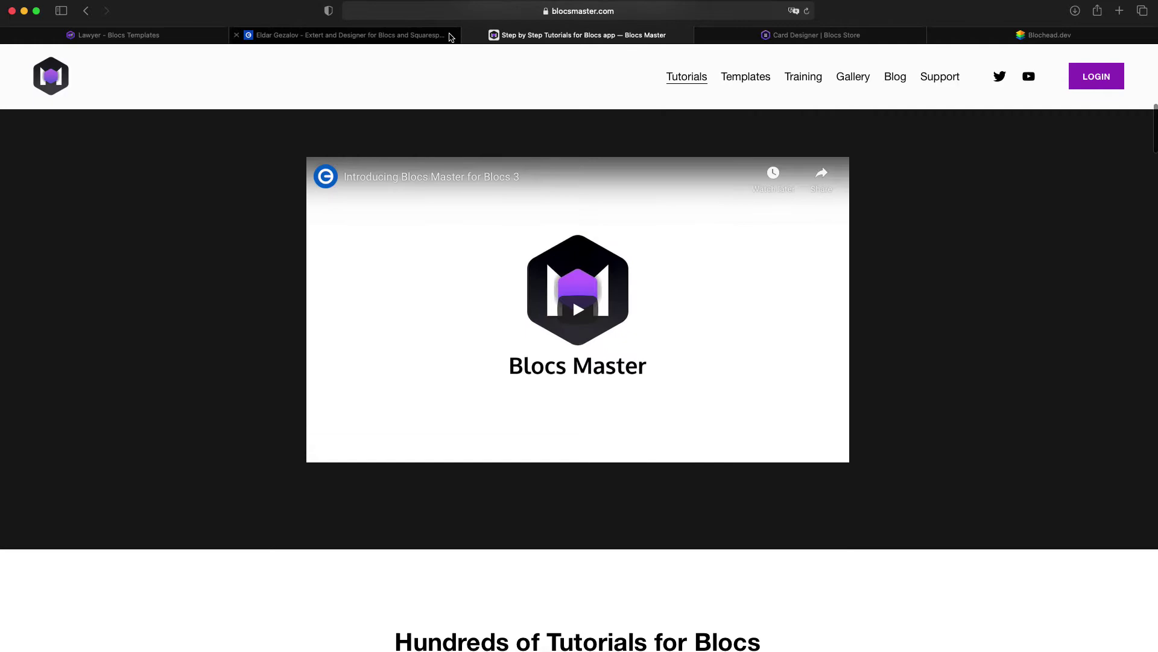
Step: Close the Blocs Master tab and return to the Lawyer - Blocs Templates page
left_click(481, 35)
scroll(494, 183, "up", 5)
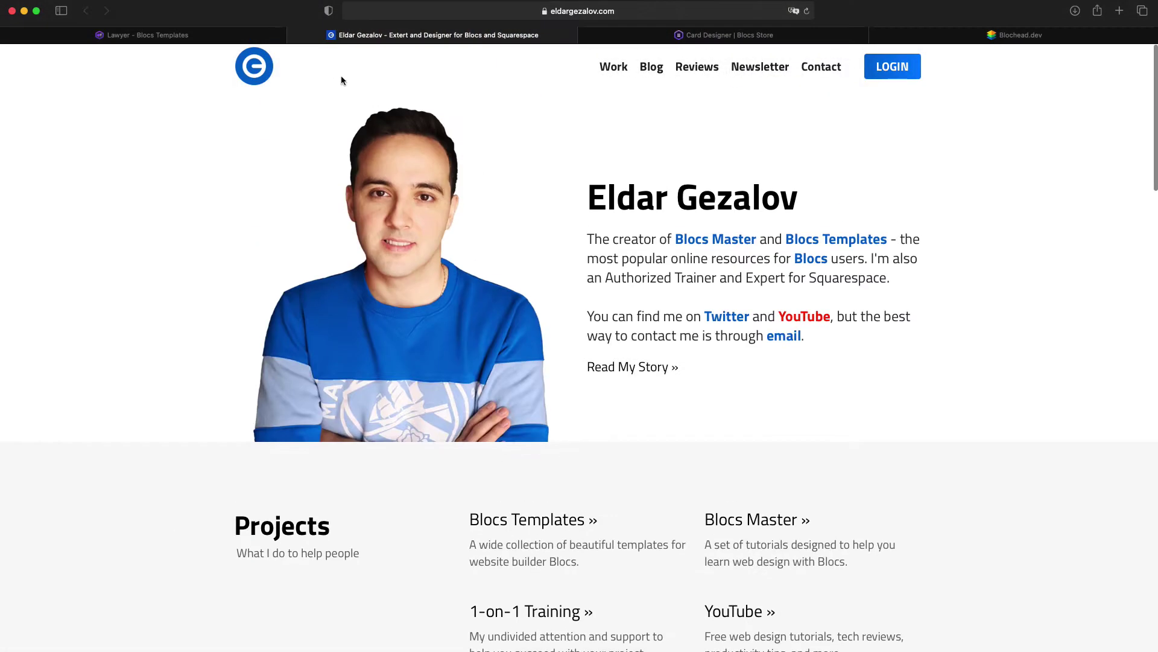
left_click(189, 33)
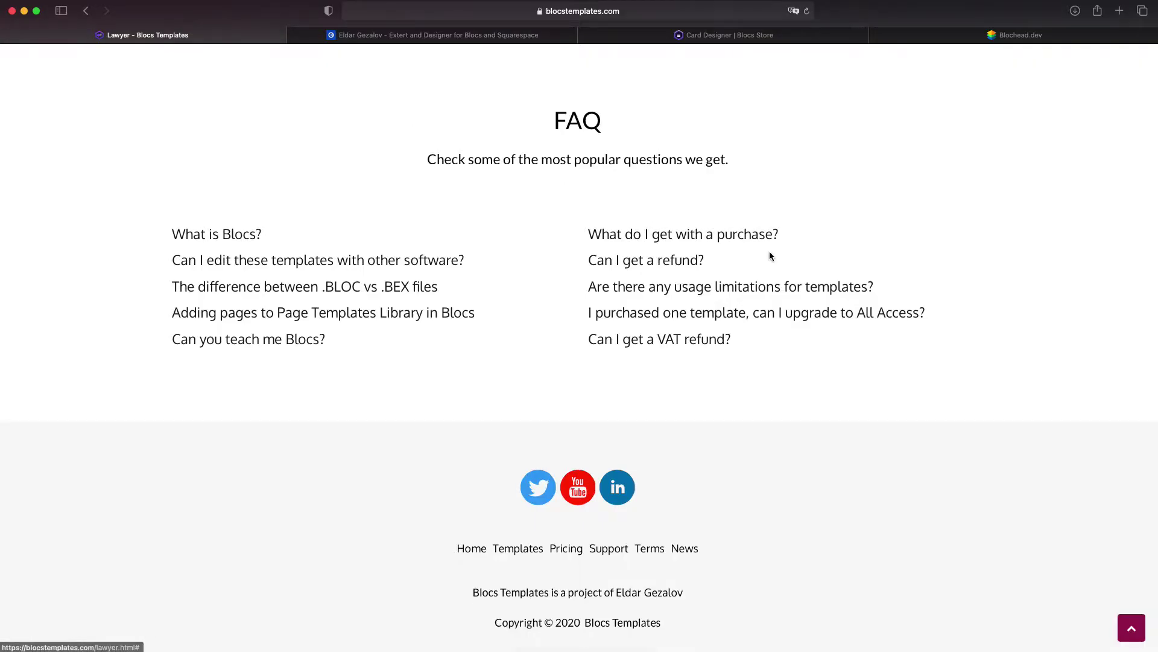
Step: Switch to the $25 Card Designer product page on the Blocs Store
left_click(794, 37)
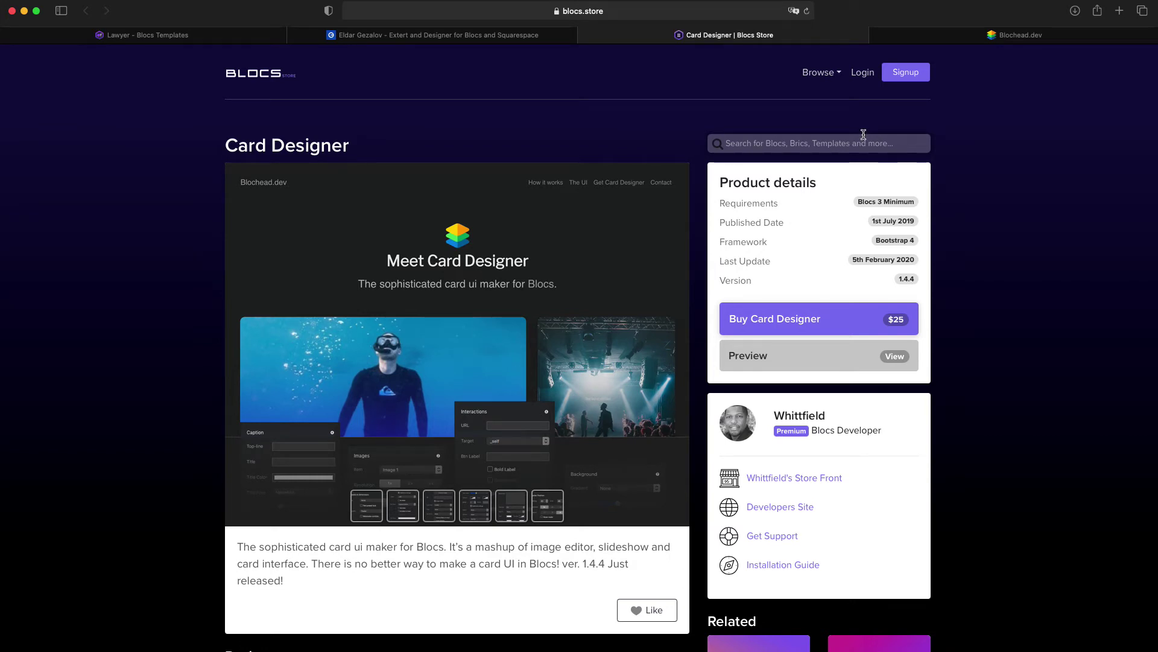
Step: Browse the Blochead.dev demo cards, How it Works and UI sections, then return to the top
left_click(945, 34)
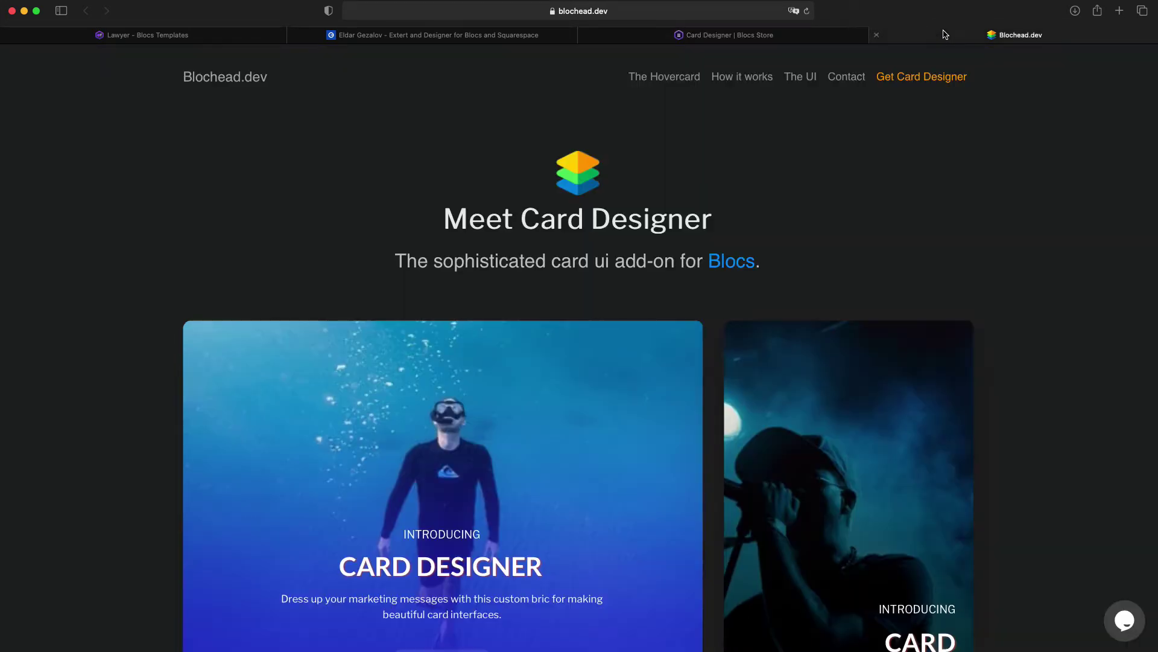
scroll(951, 171, "down", 5)
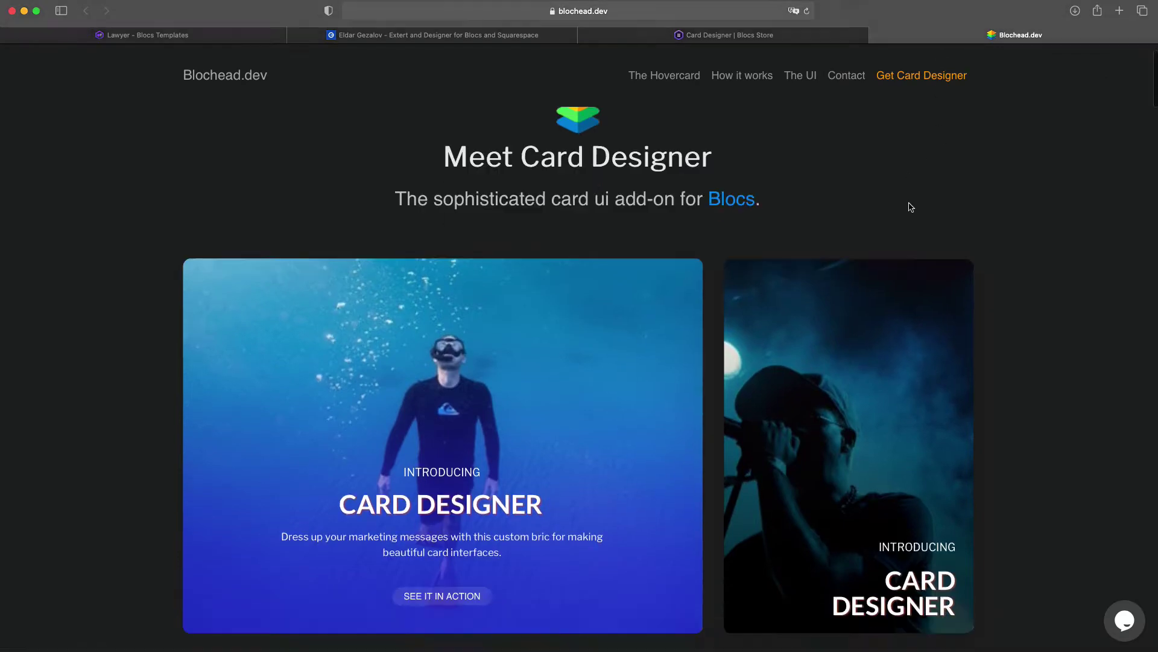
mouse_move(869, 305)
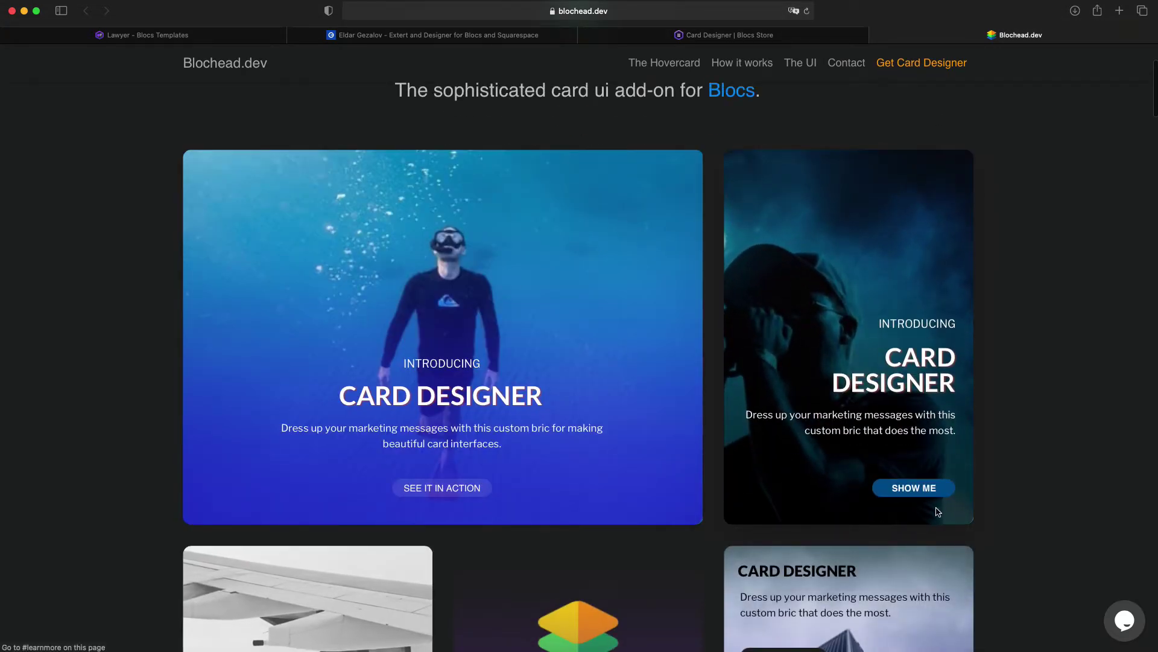
scroll(1016, 441, "down", 5)
scroll(962, 338, "down", 4)
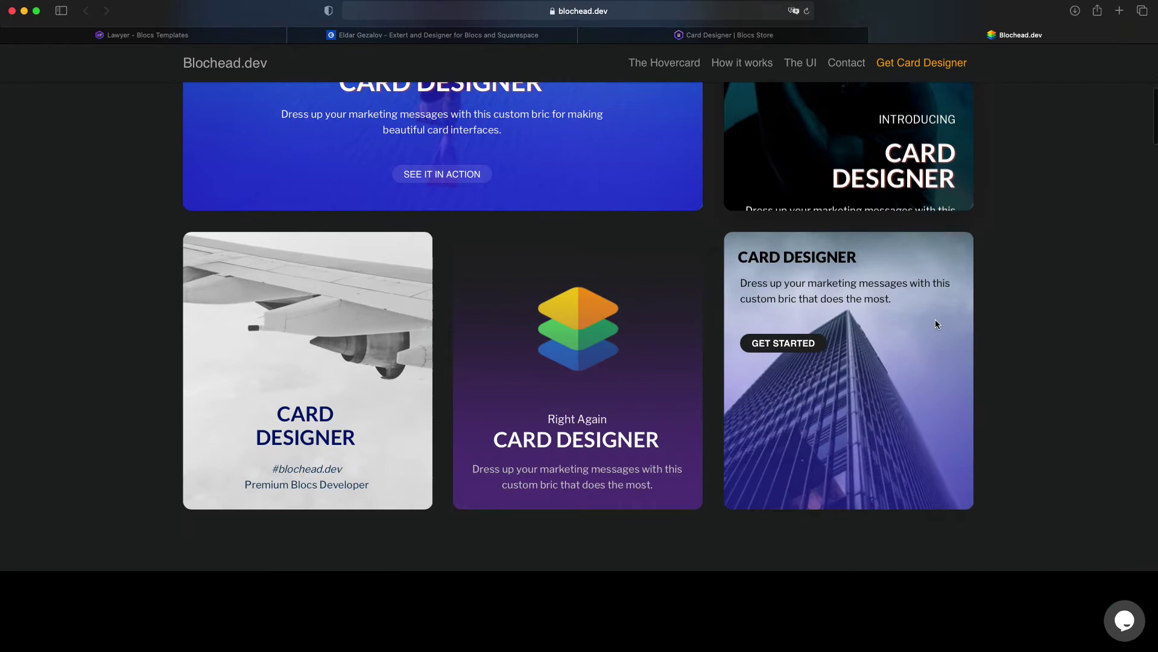
scroll(609, 362, "up", 4)
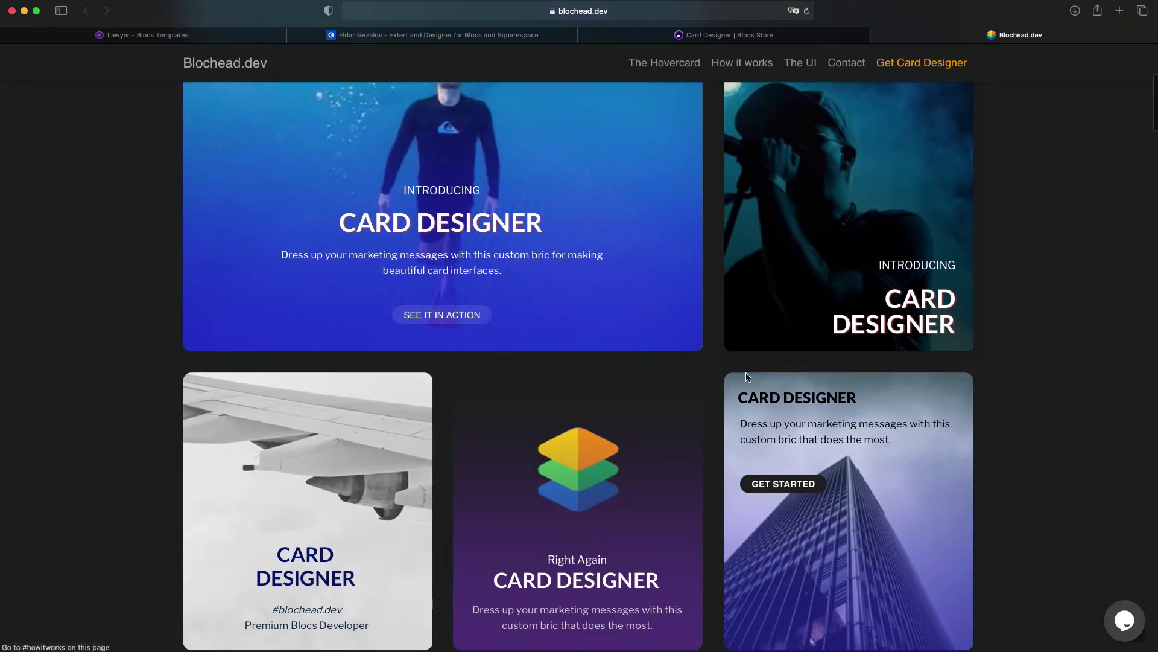
scroll(774, 366, "down", 10)
scroll(774, 365, "down", 8)
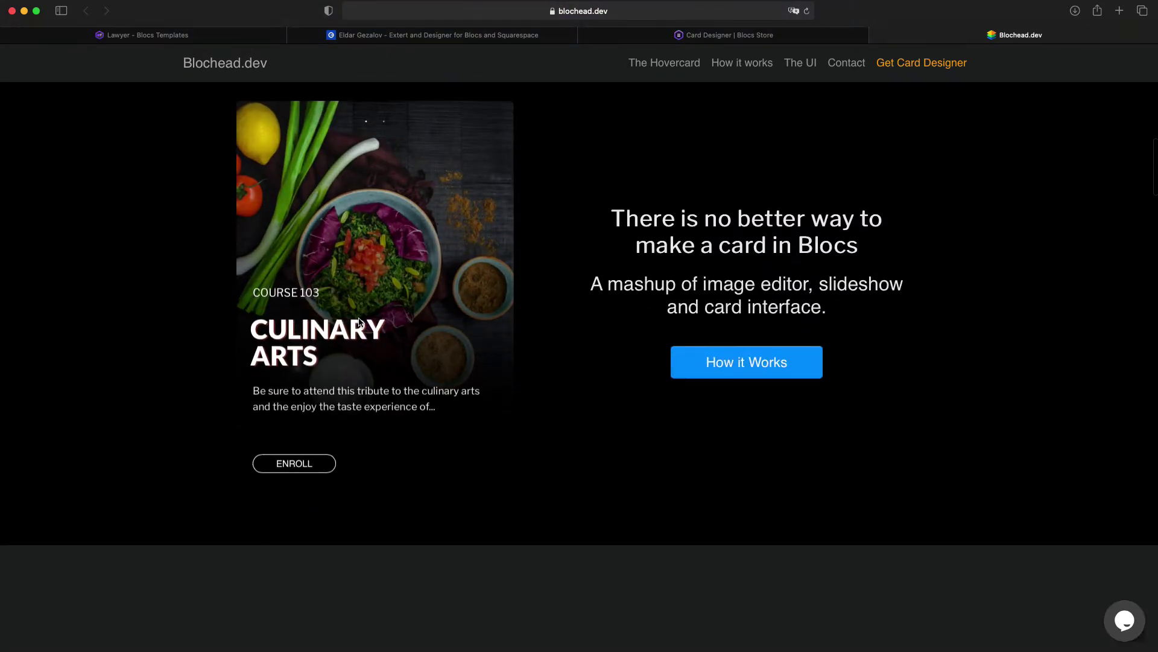
scroll(556, 281, "down", 9)
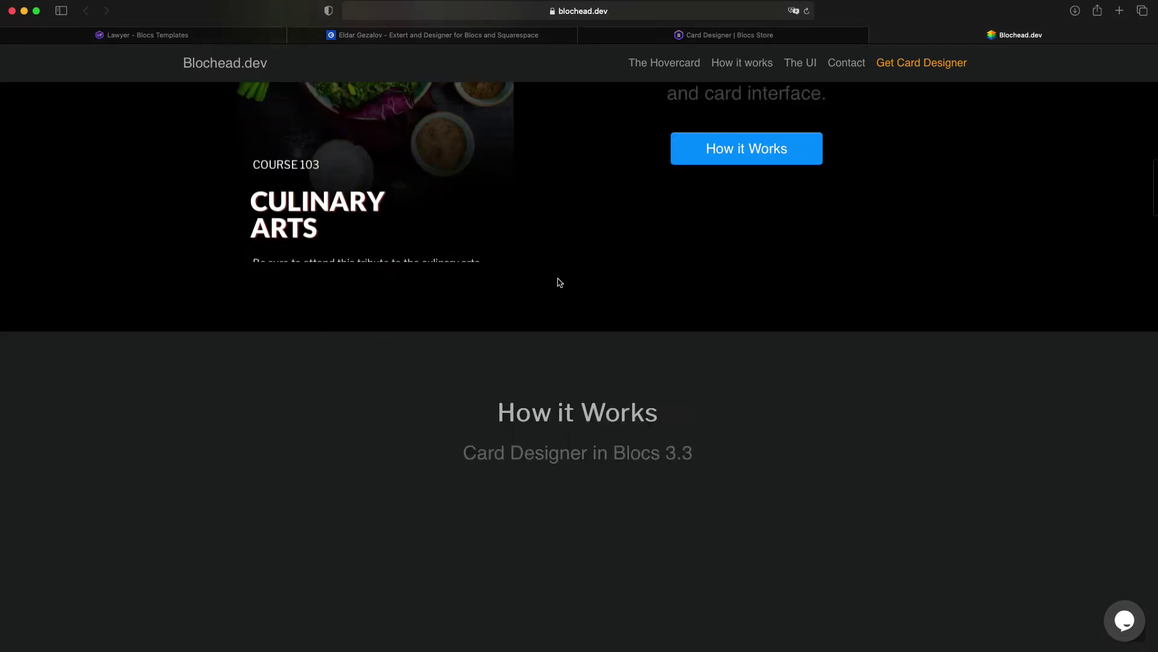
scroll(560, 282, "down", 20)
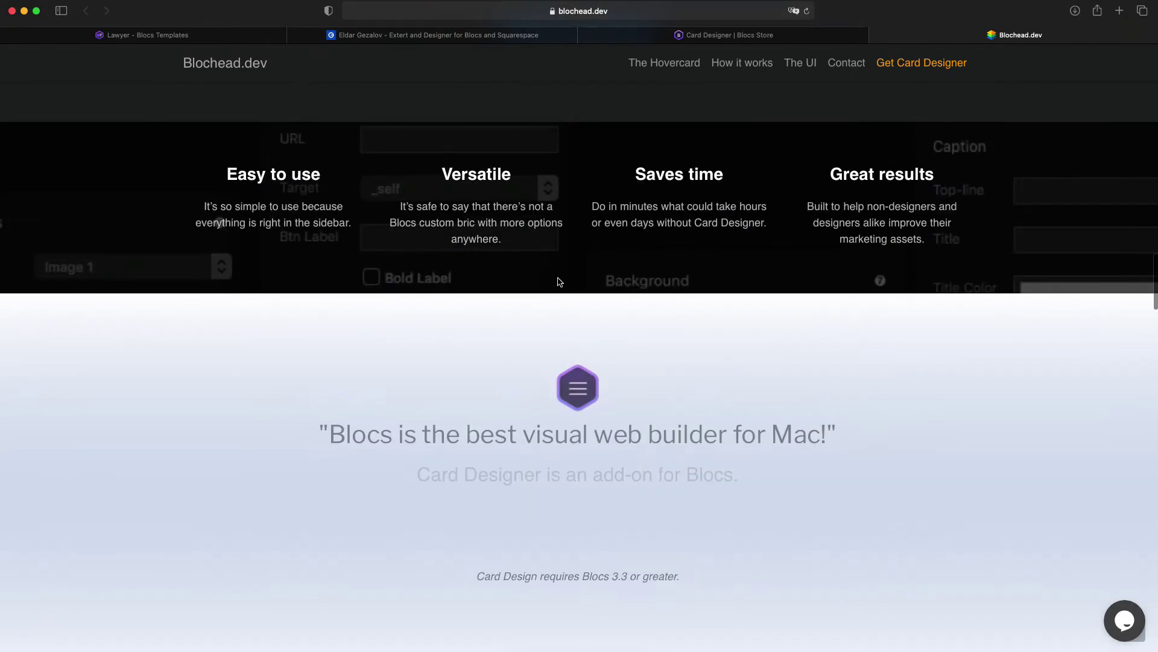
scroll(558, 282, "down", 20)
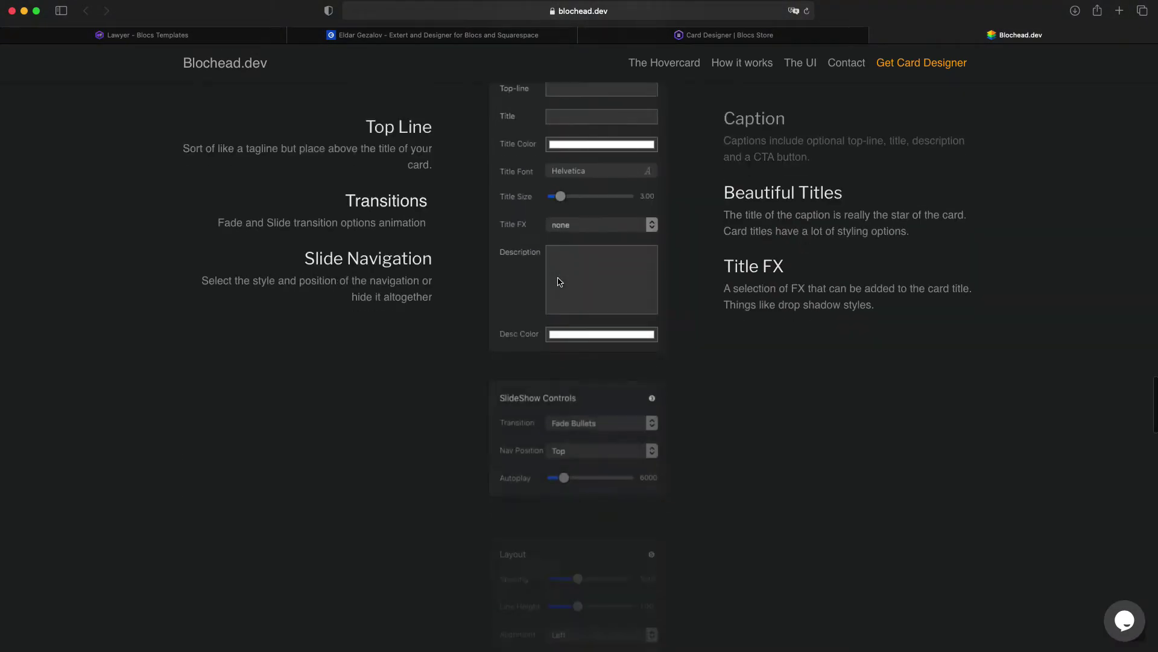
scroll(585, 281, "up", 20)
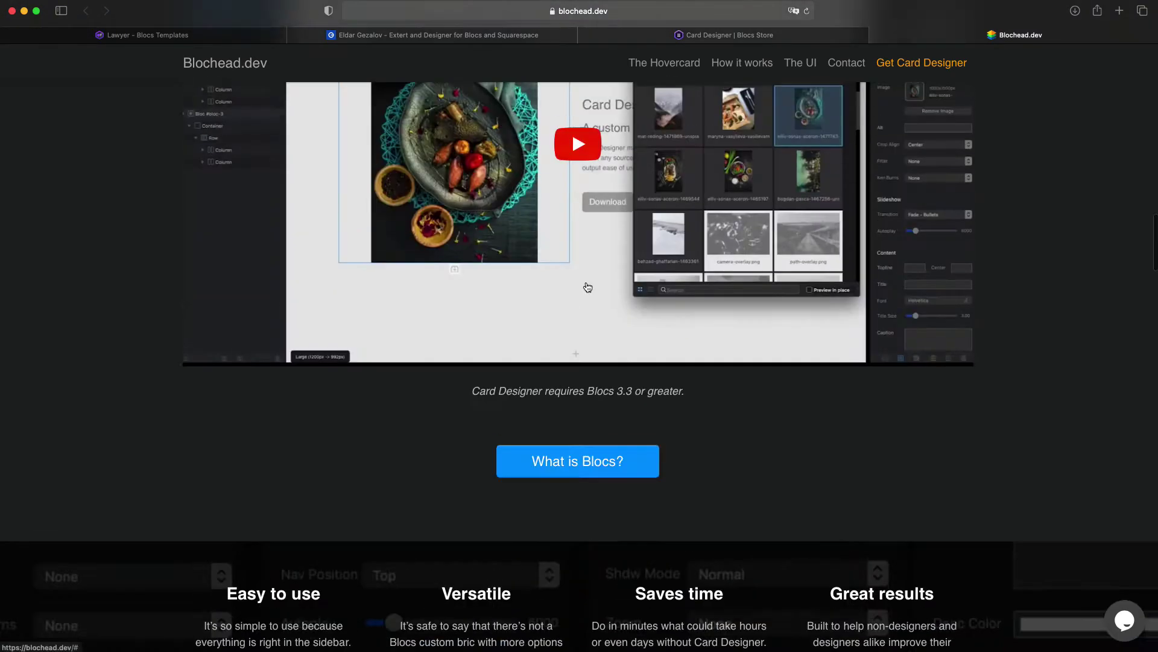
scroll(771, 216, "up", 10)
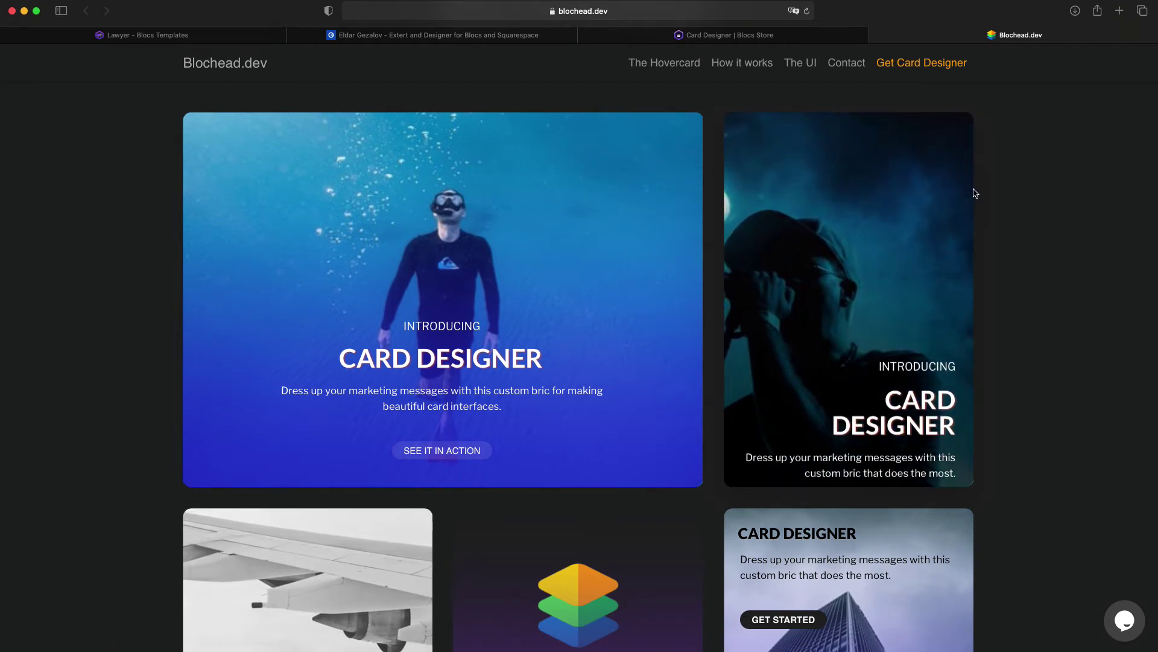
scroll(1011, 144, "up", 4)
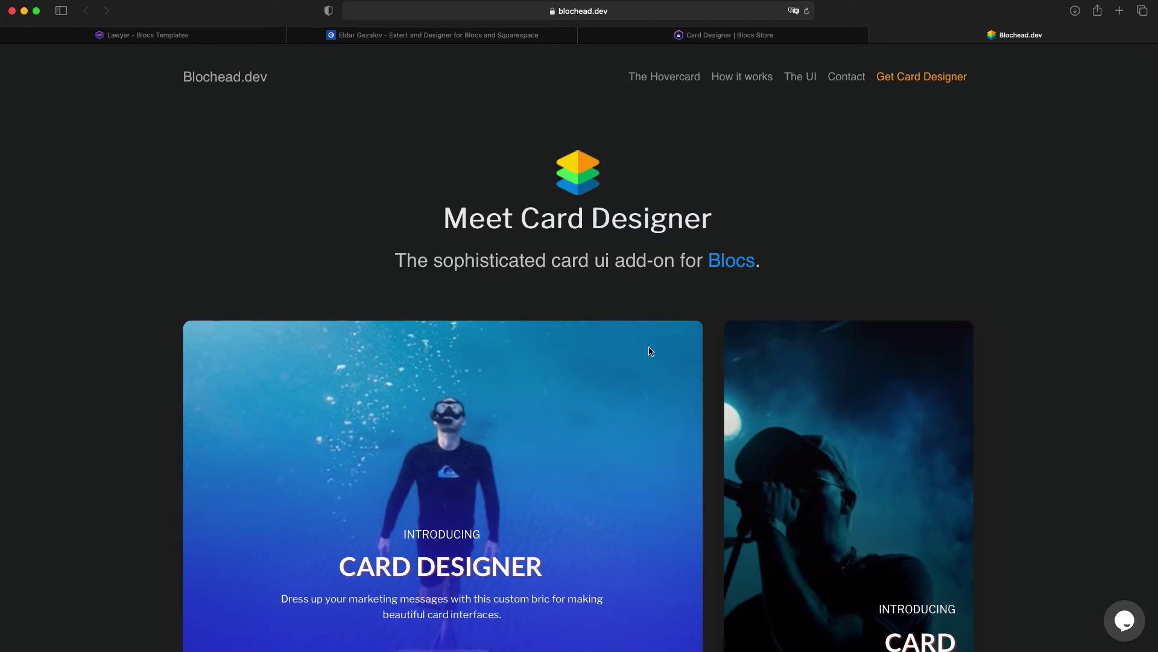
Step: From the Lawyer template page, open the multi-page Lawyer demo in a new tab
left_click(176, 37)
scroll(526, 194, "up", 20)
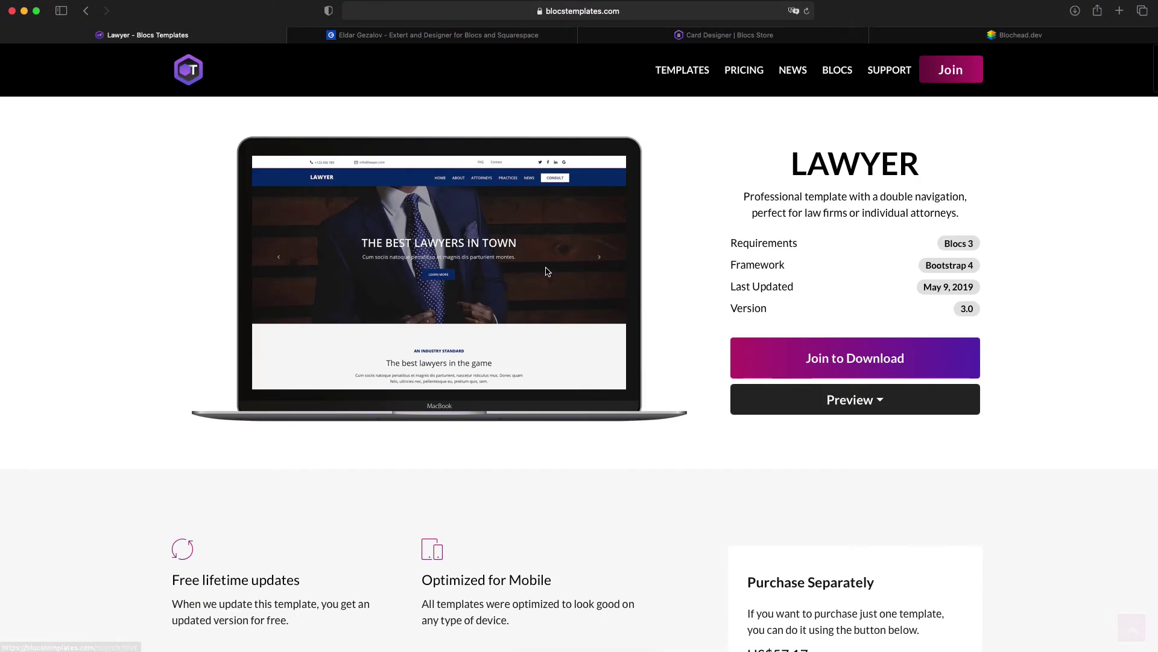
scroll(546, 270, "down", 8)
scroll(547, 271, "up", 8)
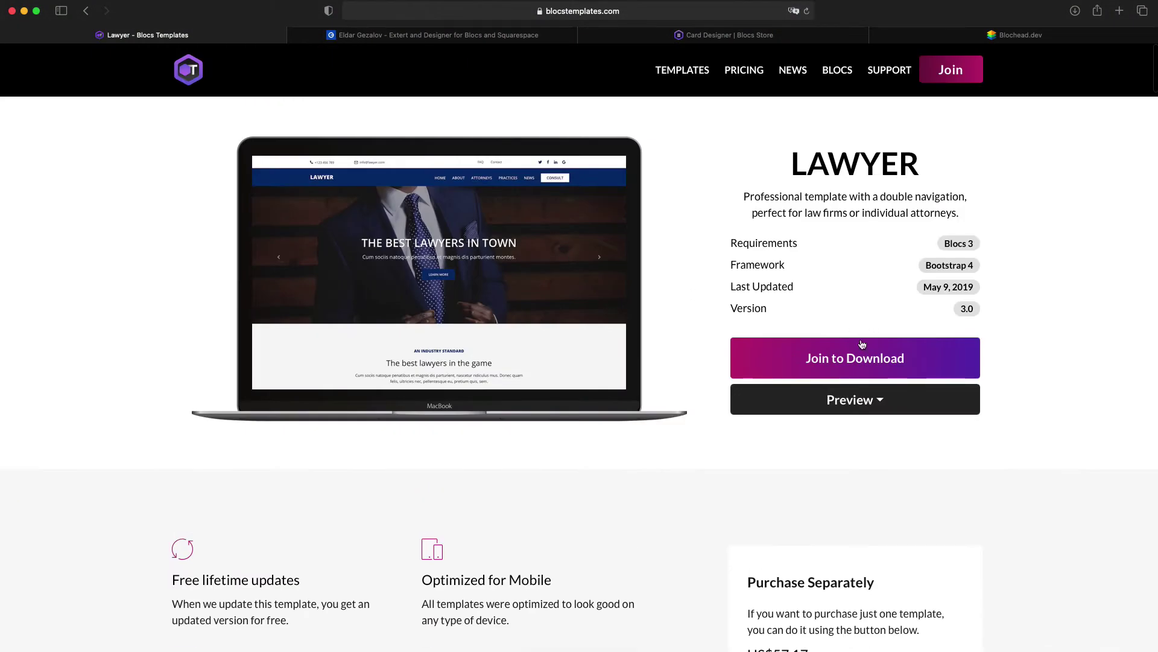
left_click(856, 400)
left_click(856, 430)
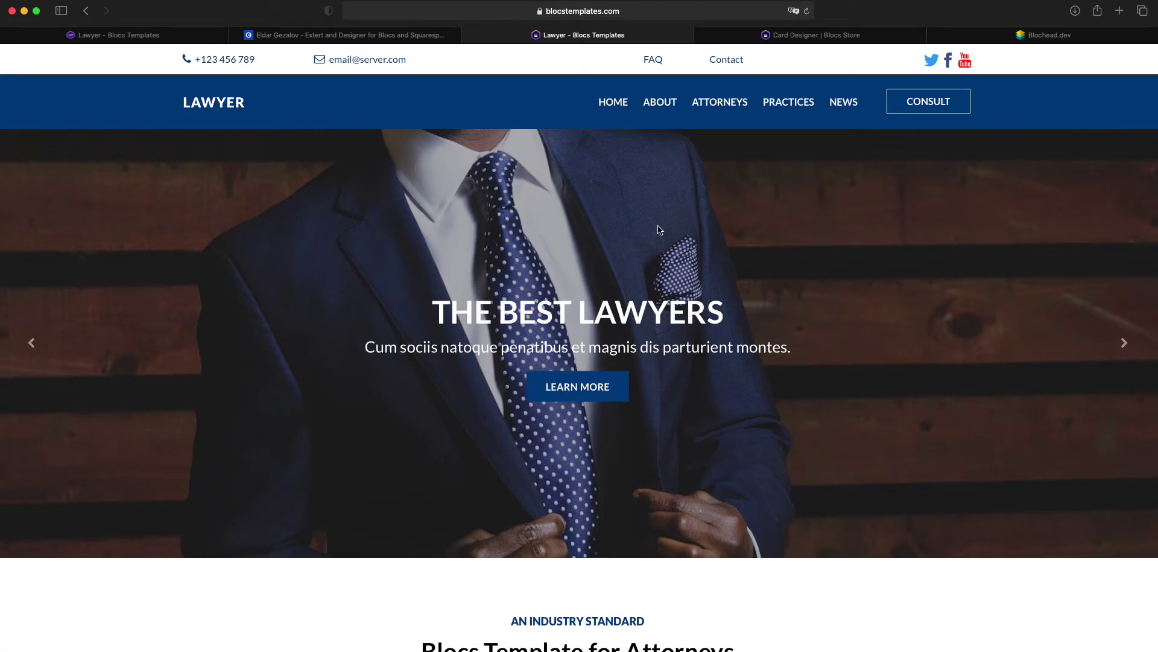
Step: Advance the demo's hero slideshow past THE LETTER OF LAW to PROFESSIONAL APPROACH
left_click(1123, 343)
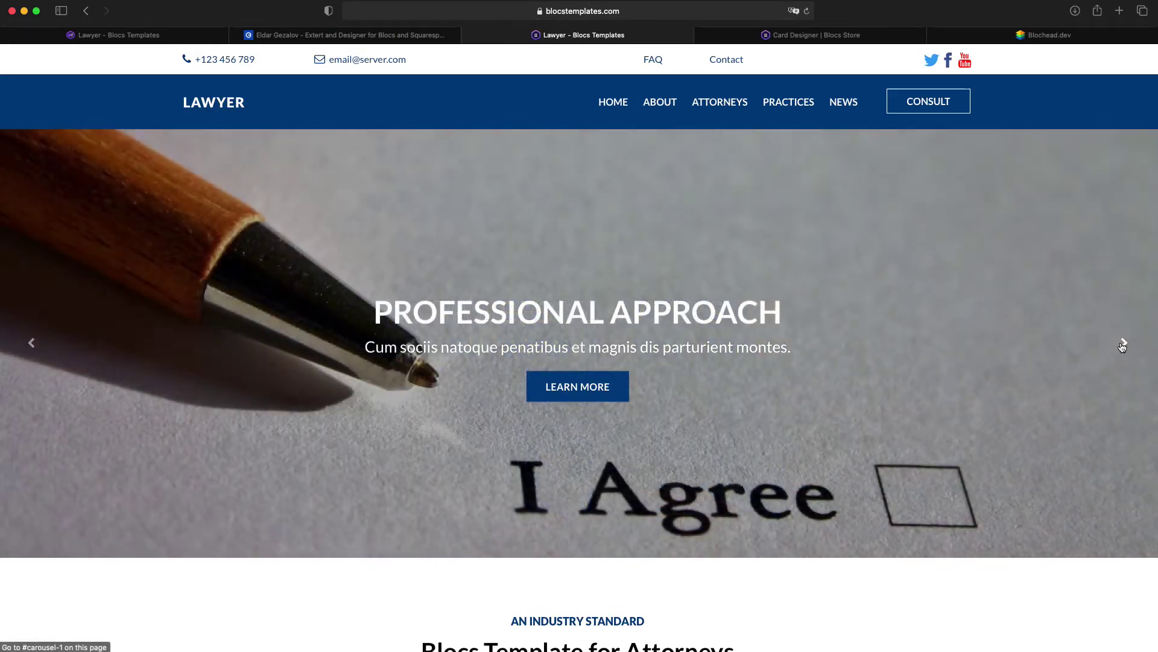
left_click(1123, 345)
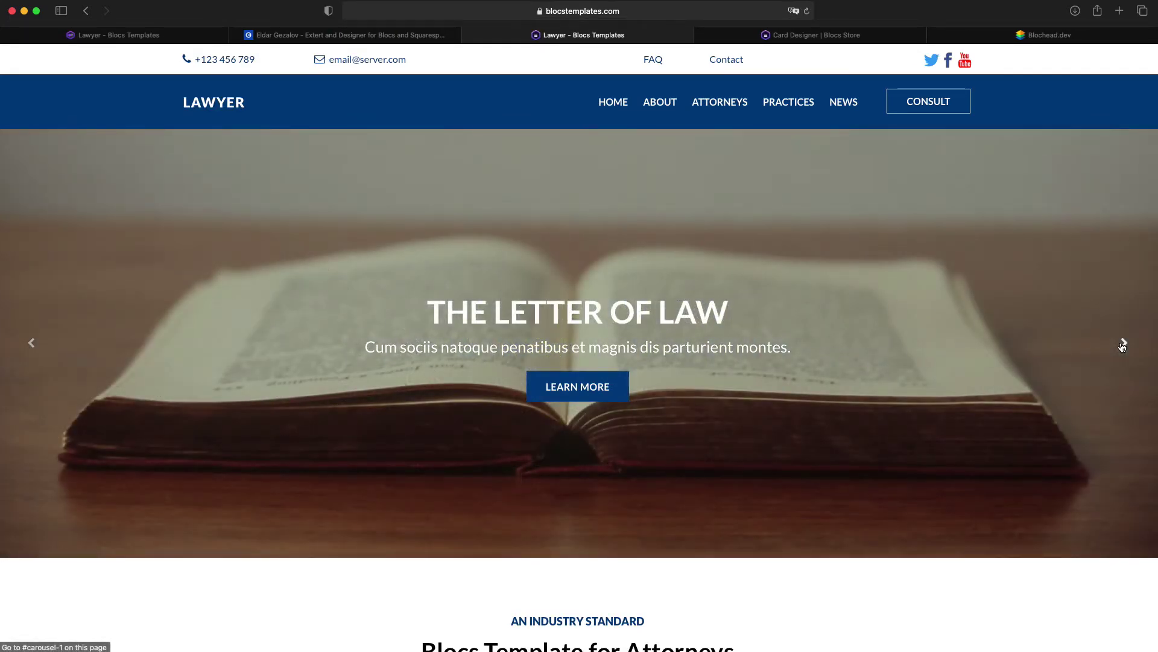
left_click(1123, 344)
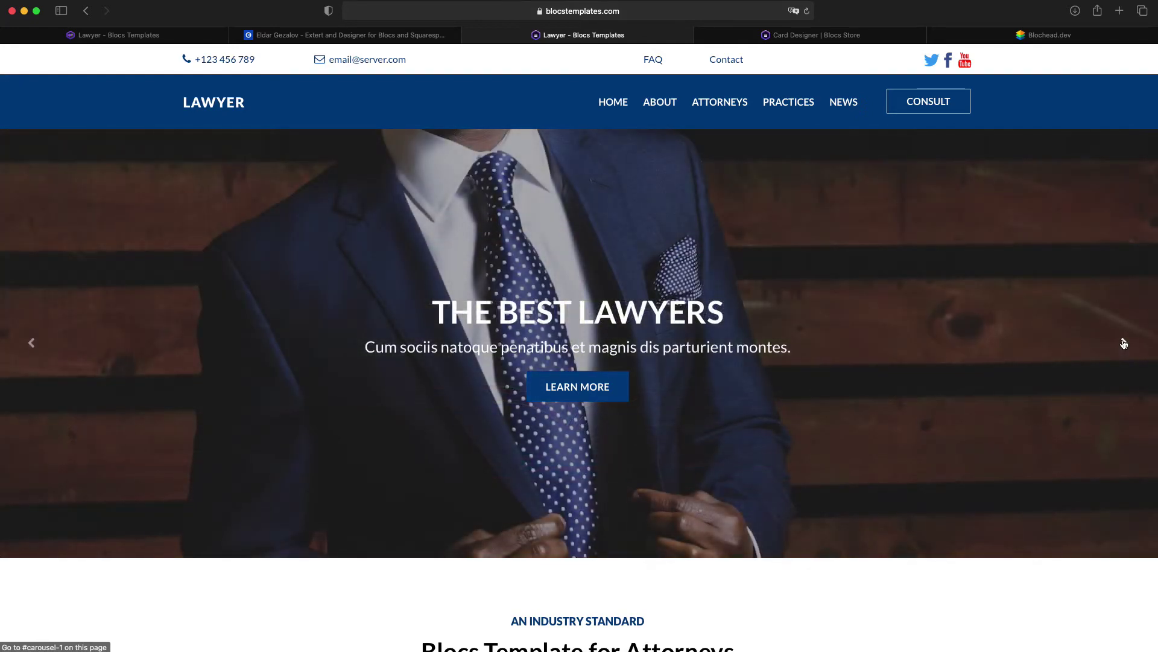
left_click(1124, 343)
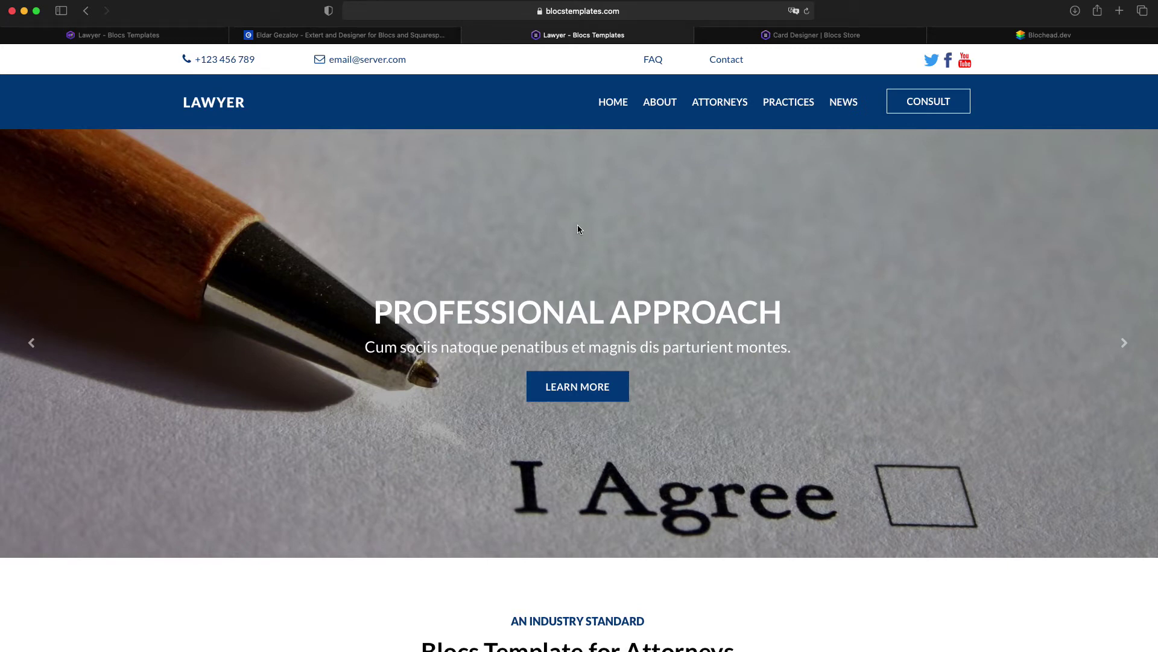
Step: Start a new blank project with a one-column section and a Navigation Menu Right bar above it
left_click(468, 35)
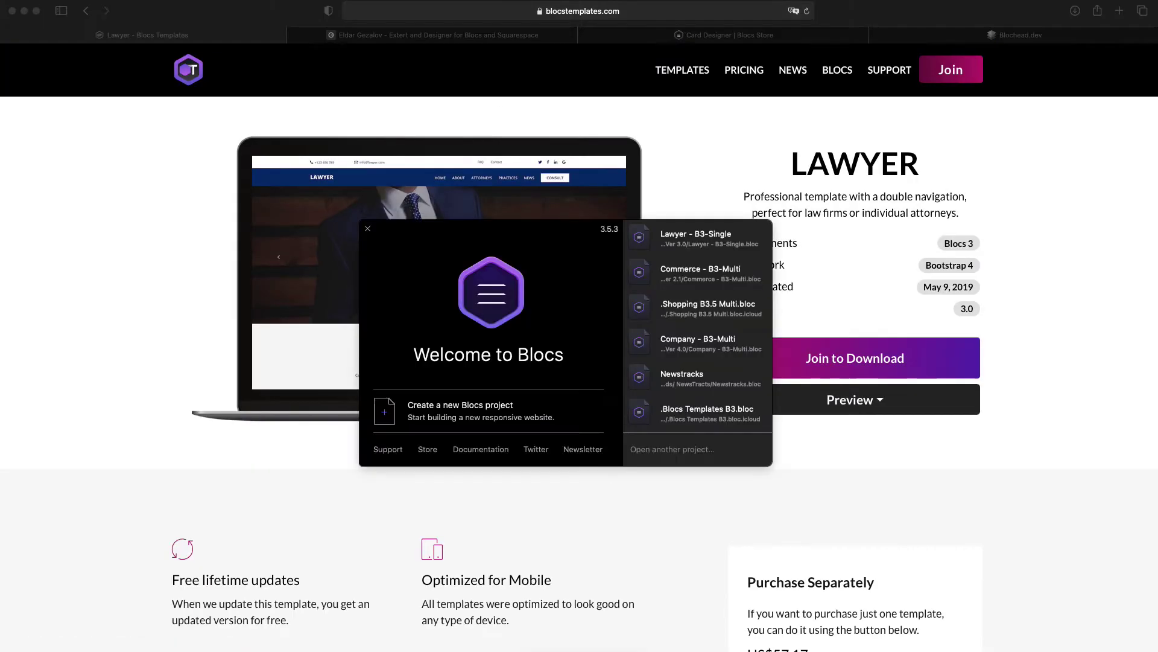
left_click(431, 410)
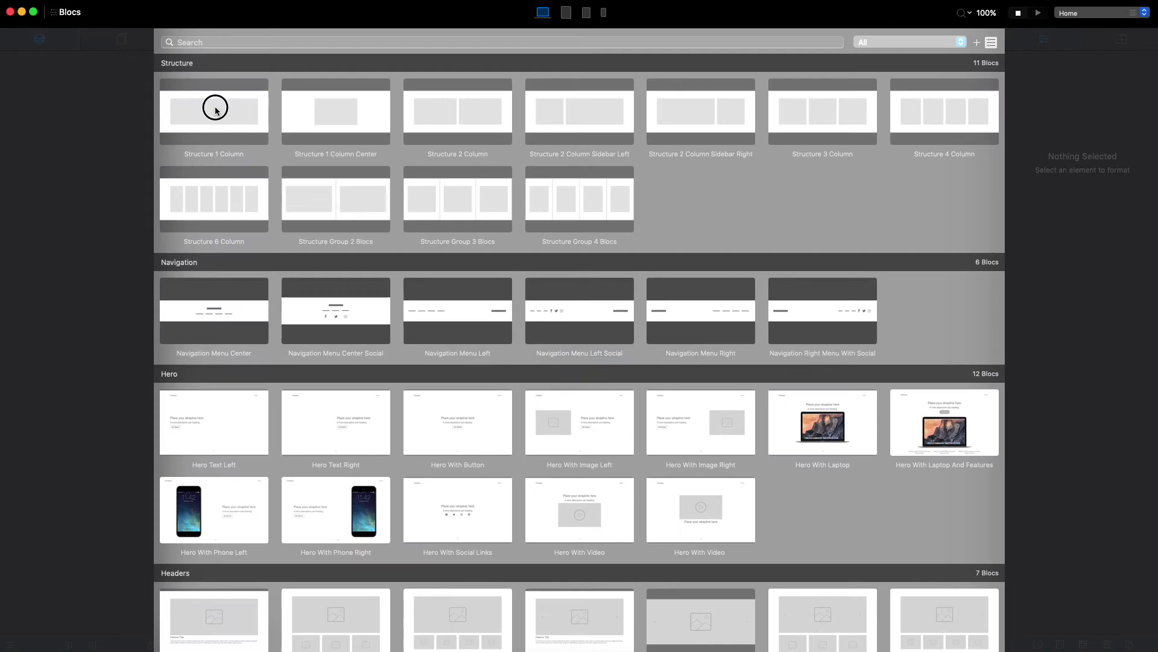
left_click(215, 106)
left_click(578, 56)
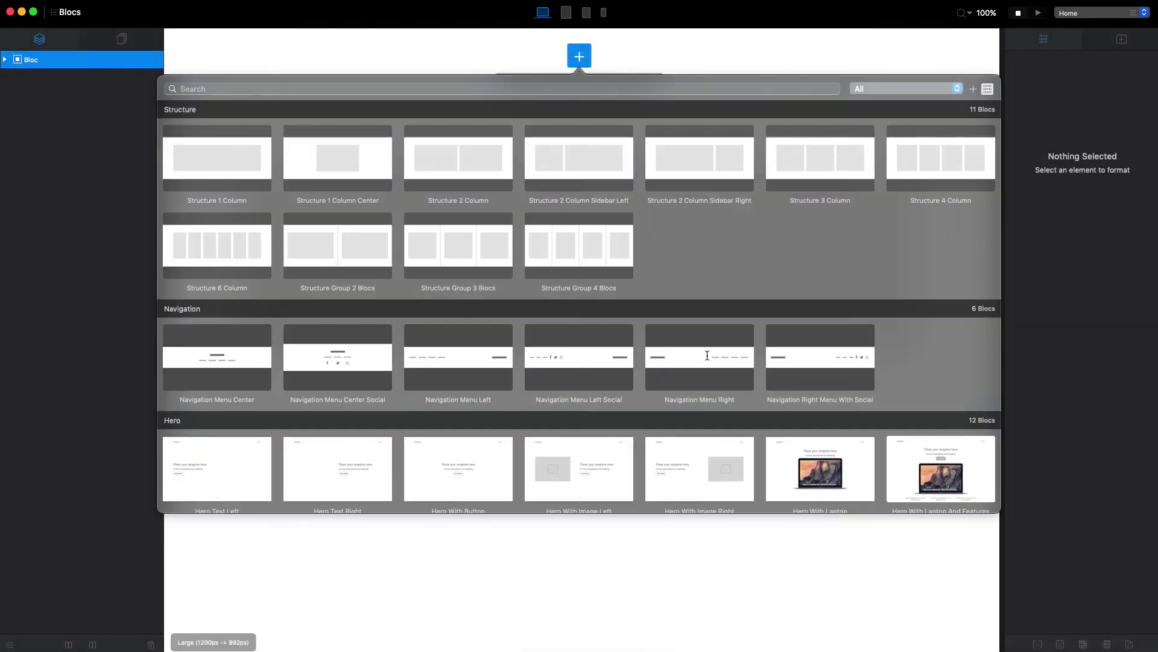
left_click(713, 362)
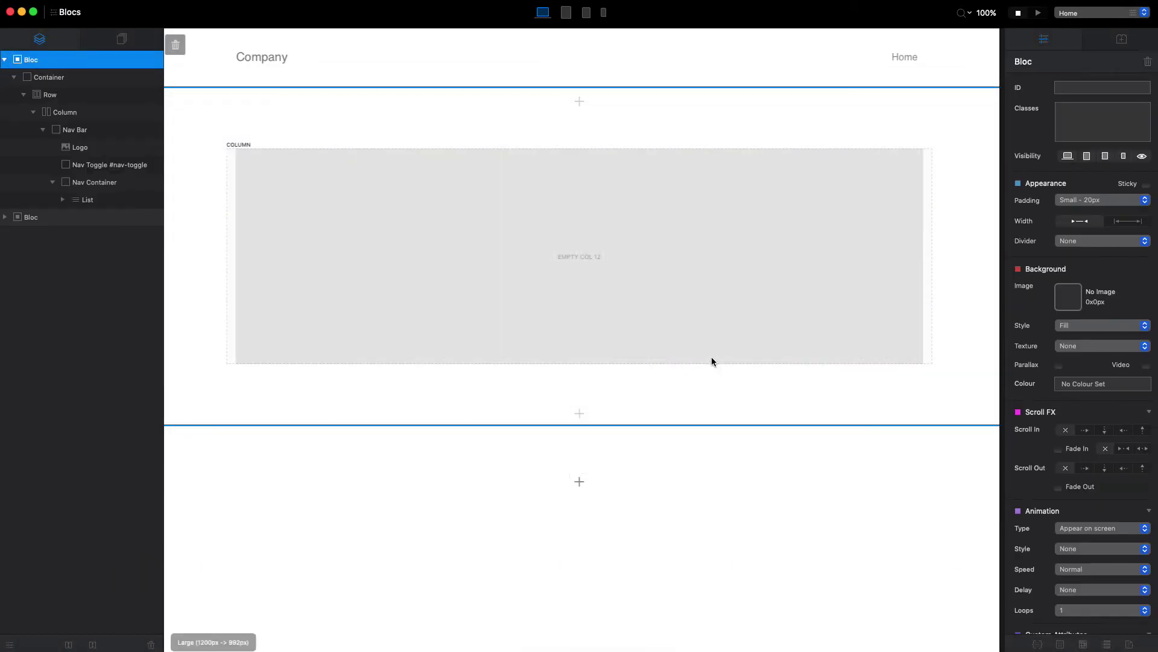
Step: Add a three-column light footer and a Basic/Standard/Pro pricing table section
left_click(589, 477)
scroll(510, 366, "down", 15)
left_click(354, 417)
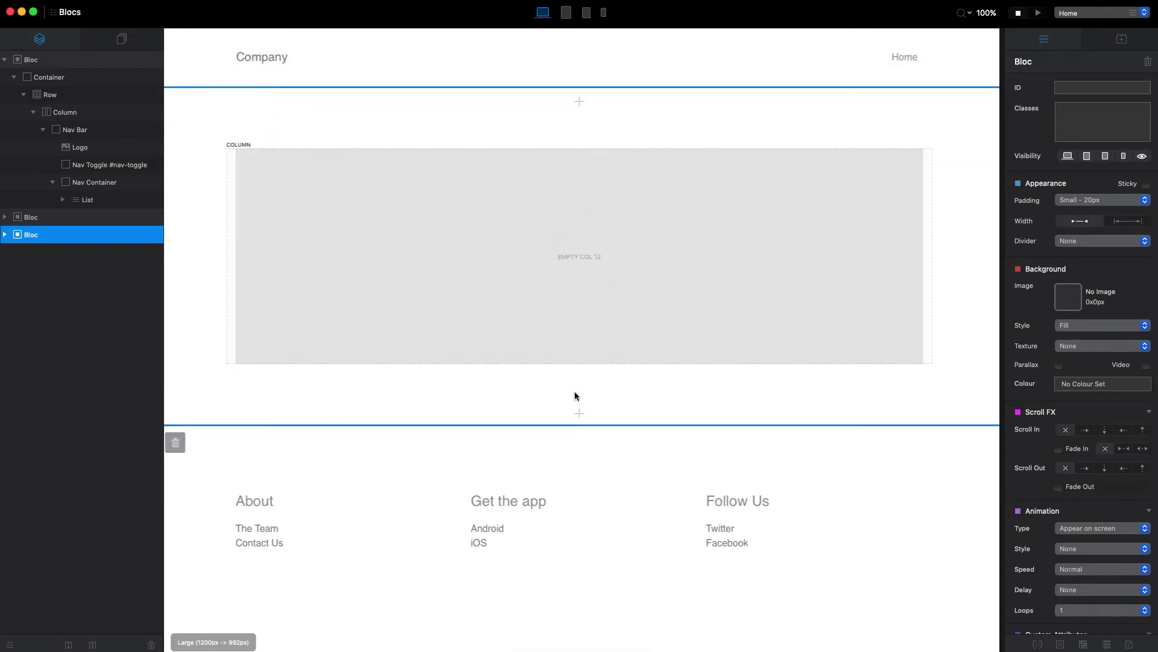
left_click(580, 413)
scroll(815, 422, "up", 15)
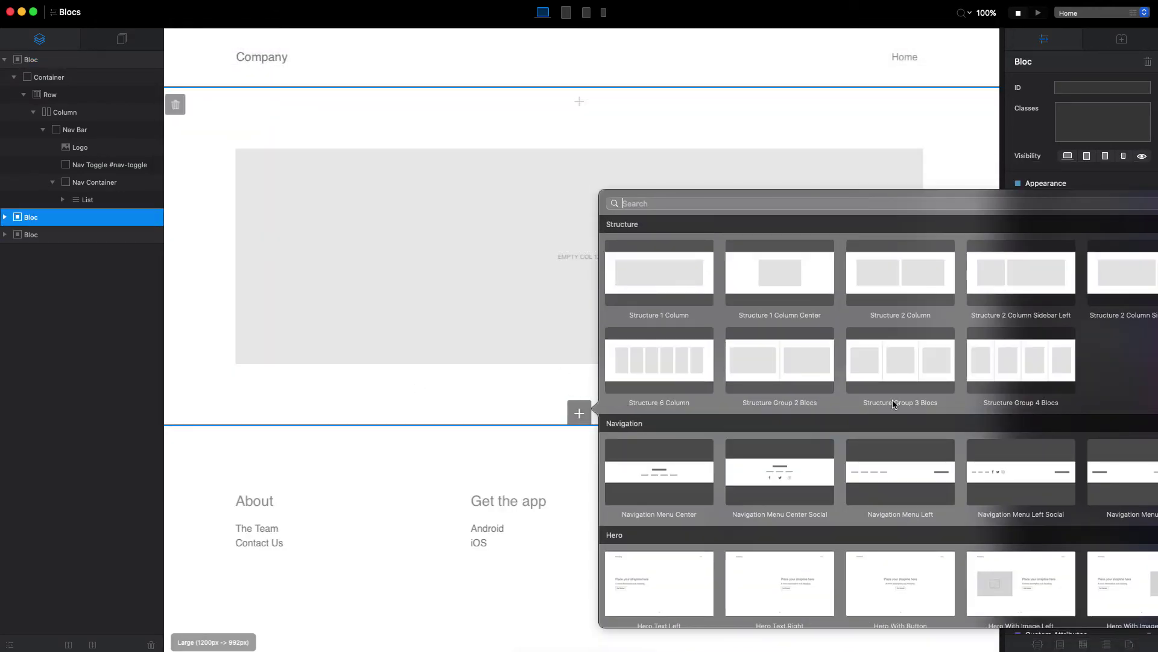
scroll(892, 404, "down", 10)
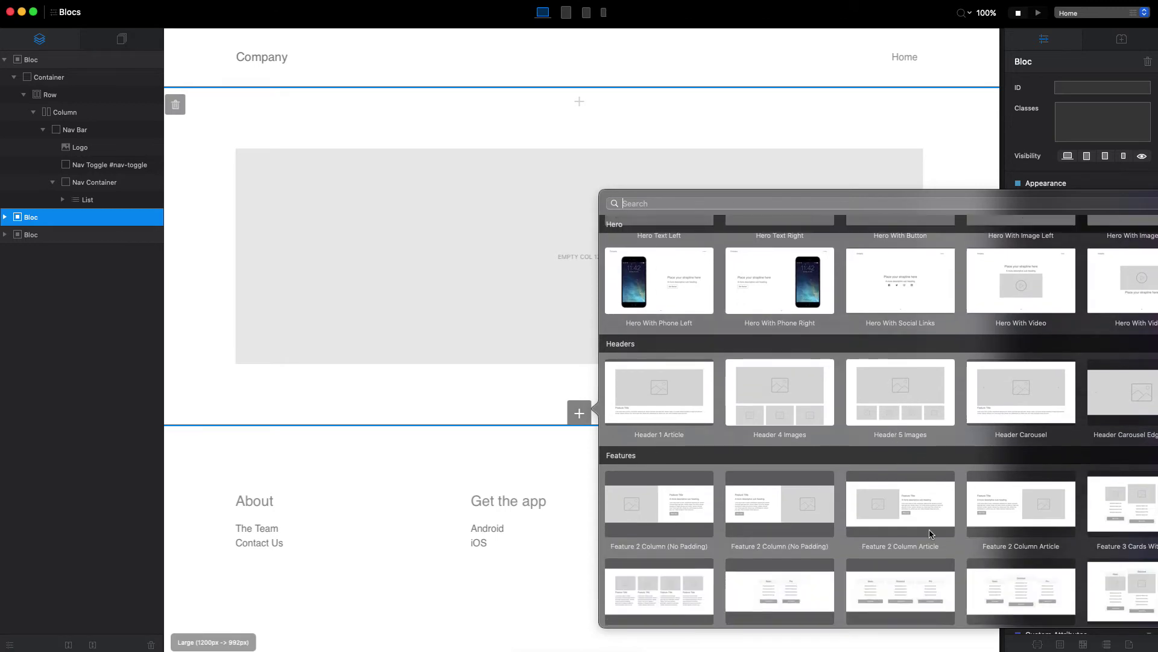
left_click(1021, 590)
scroll(607, 261, "up", 5)
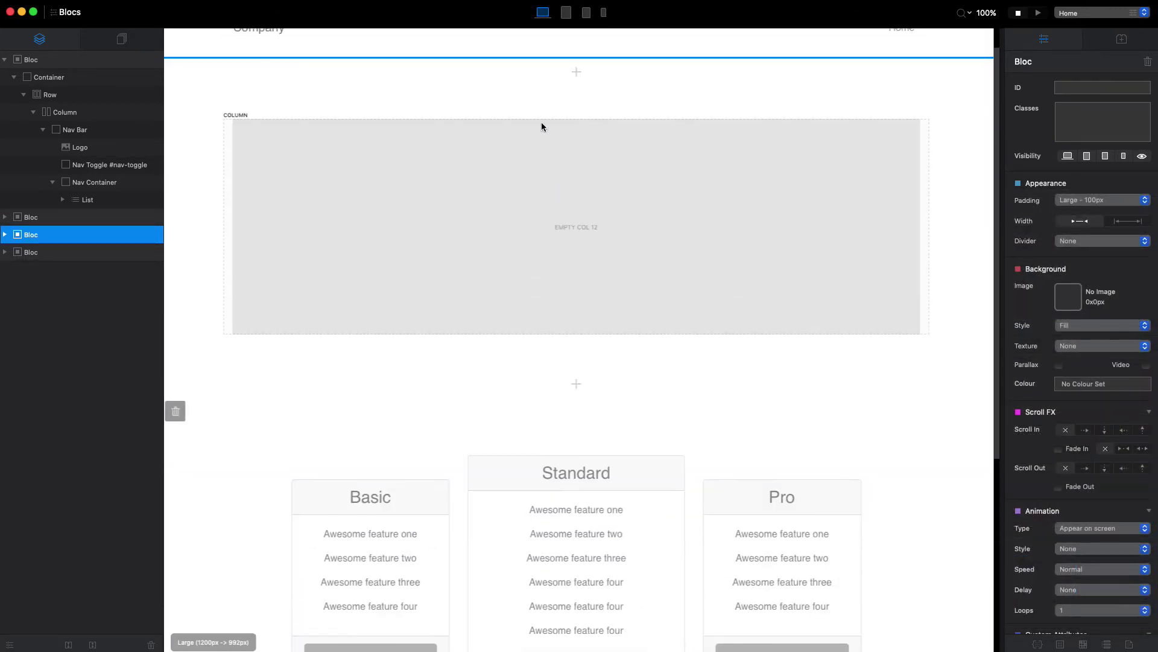
left_click(514, 171)
Step: Replace the empty section with a Header Carousel Edge To Edge below the navigation
left_click(626, 91)
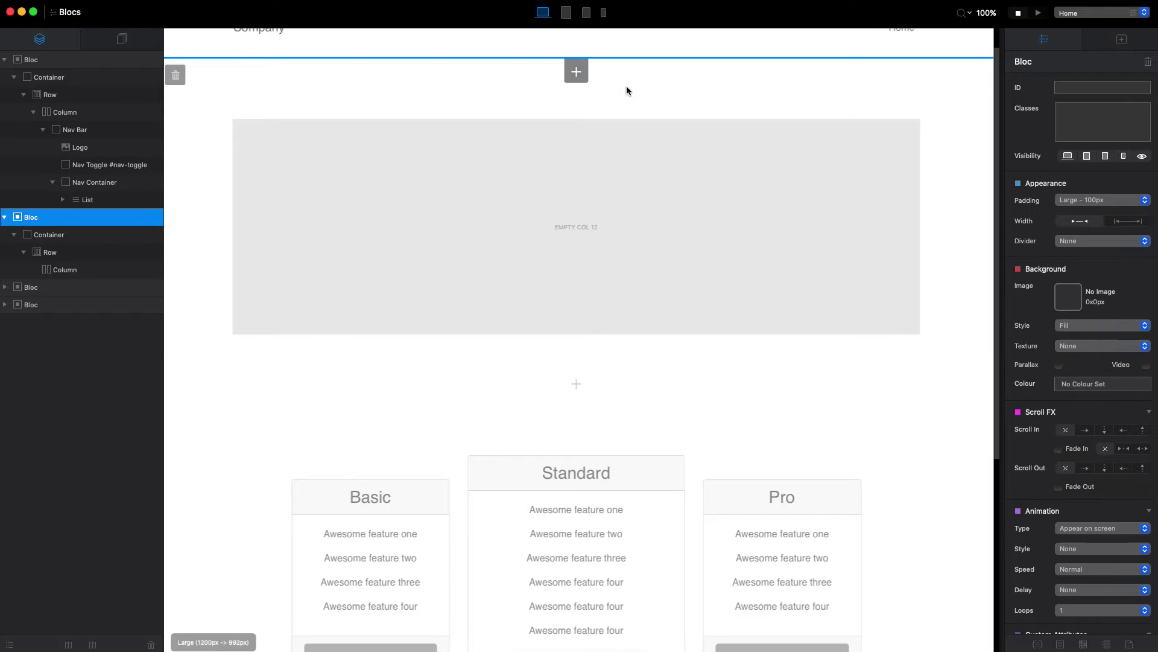
left_click(175, 74)
left_click(579, 101)
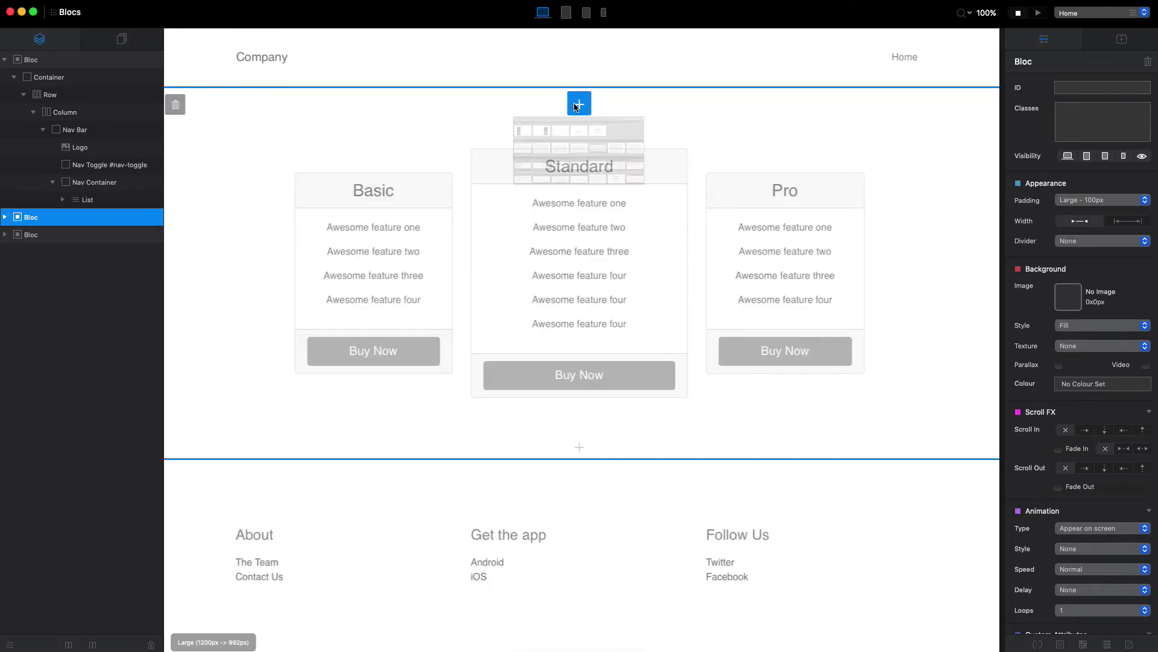
left_click(703, 338)
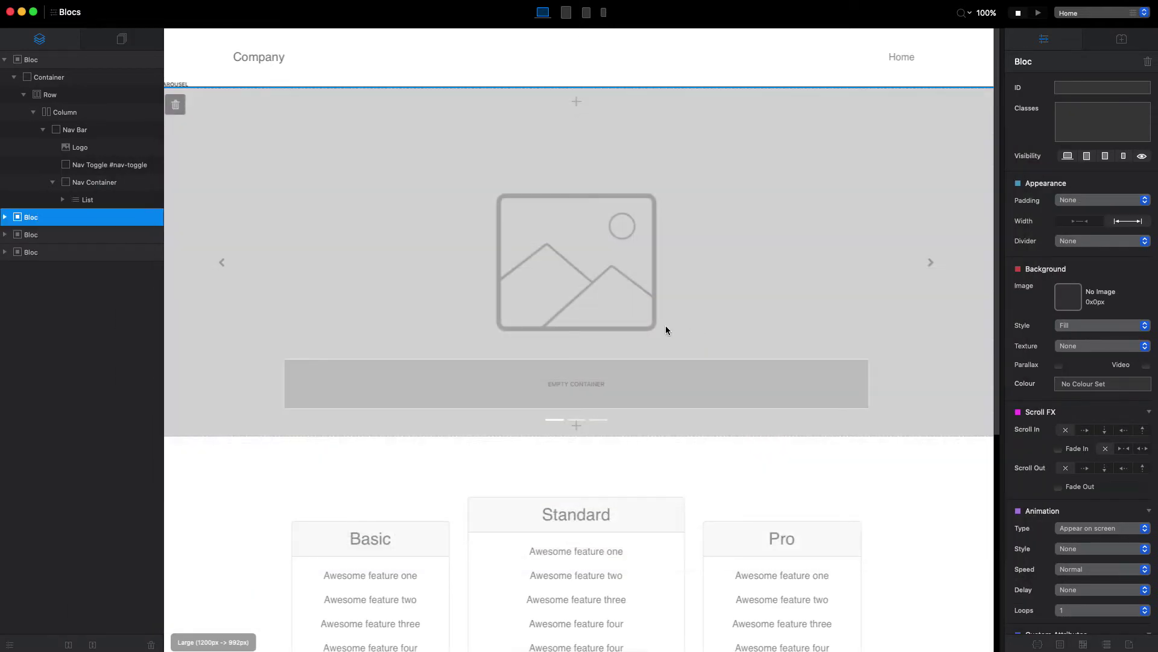
left_click(393, 295)
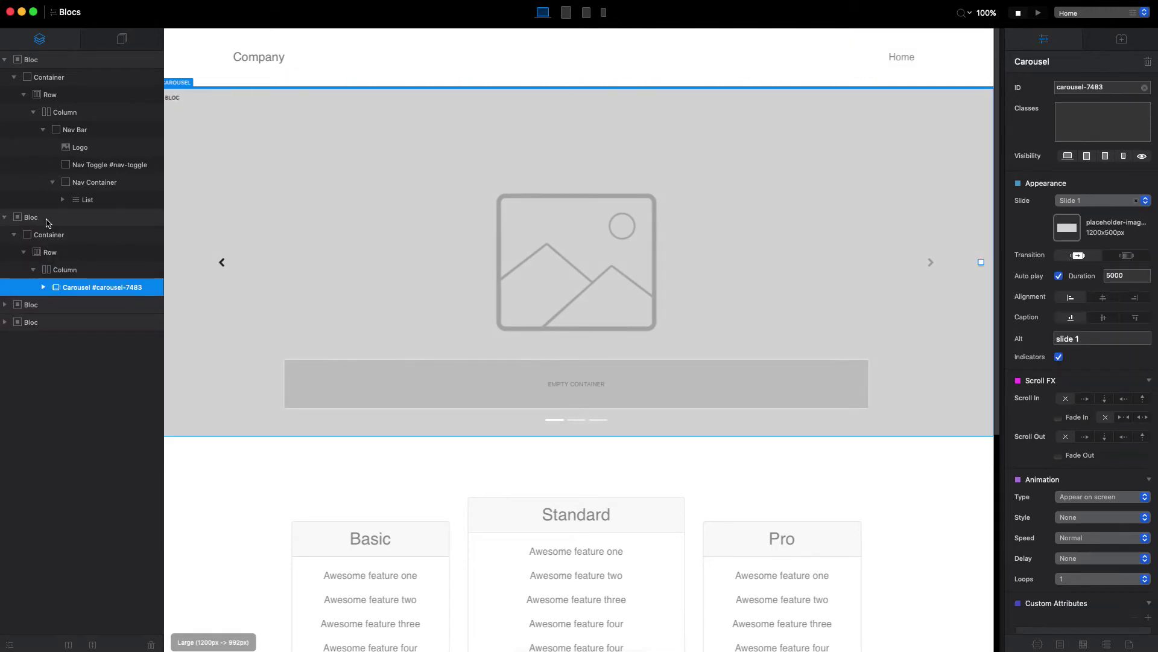
Step: Set slides 1–3 images to red-leaves.jpg, mountains-italy.jpg and mountains.jpg
left_click(599, 232)
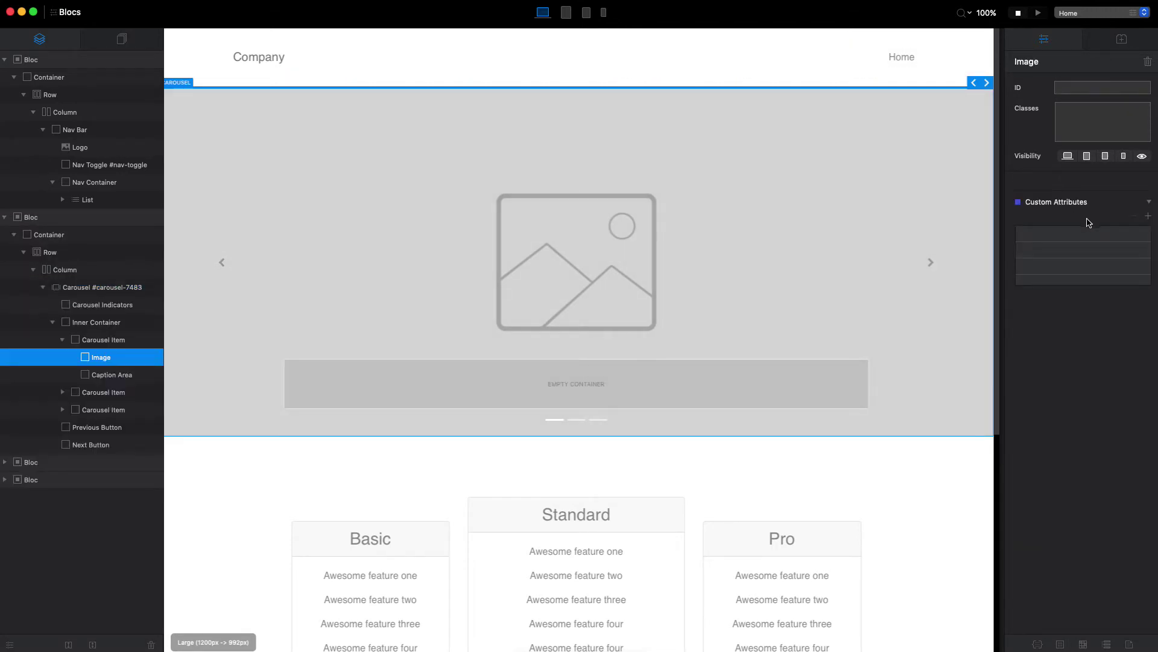
left_click(819, 263)
left_click(1066, 227)
left_click(259, 416)
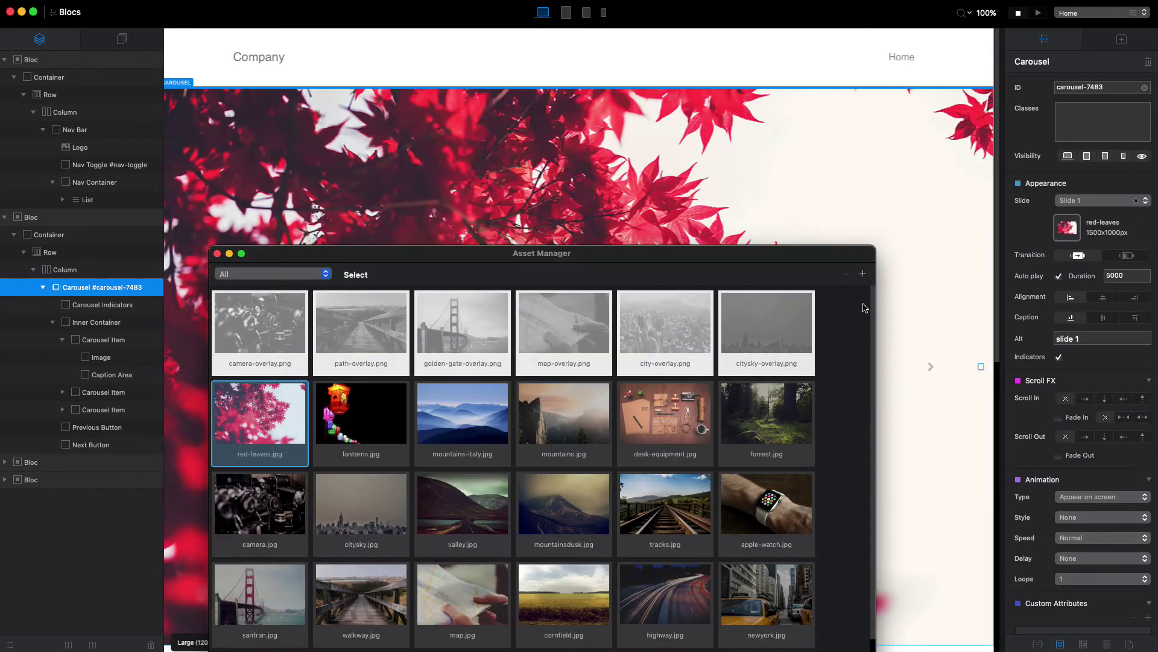
left_click(1108, 199)
left_click(1080, 212)
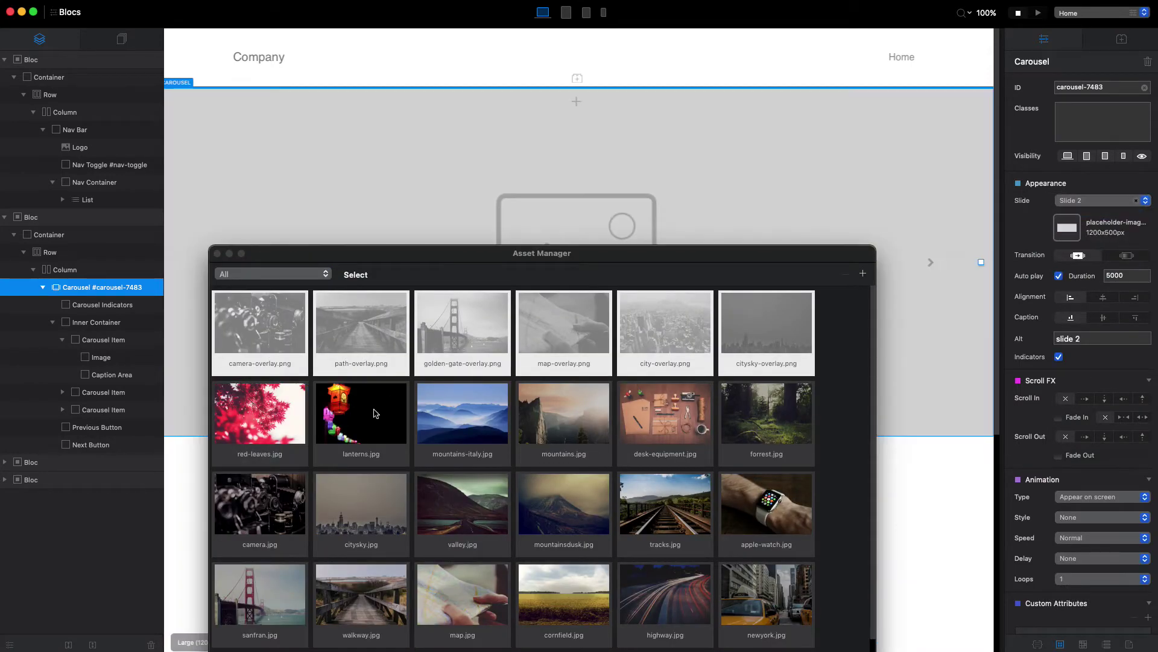
left_click(477, 412)
left_click(1098, 204)
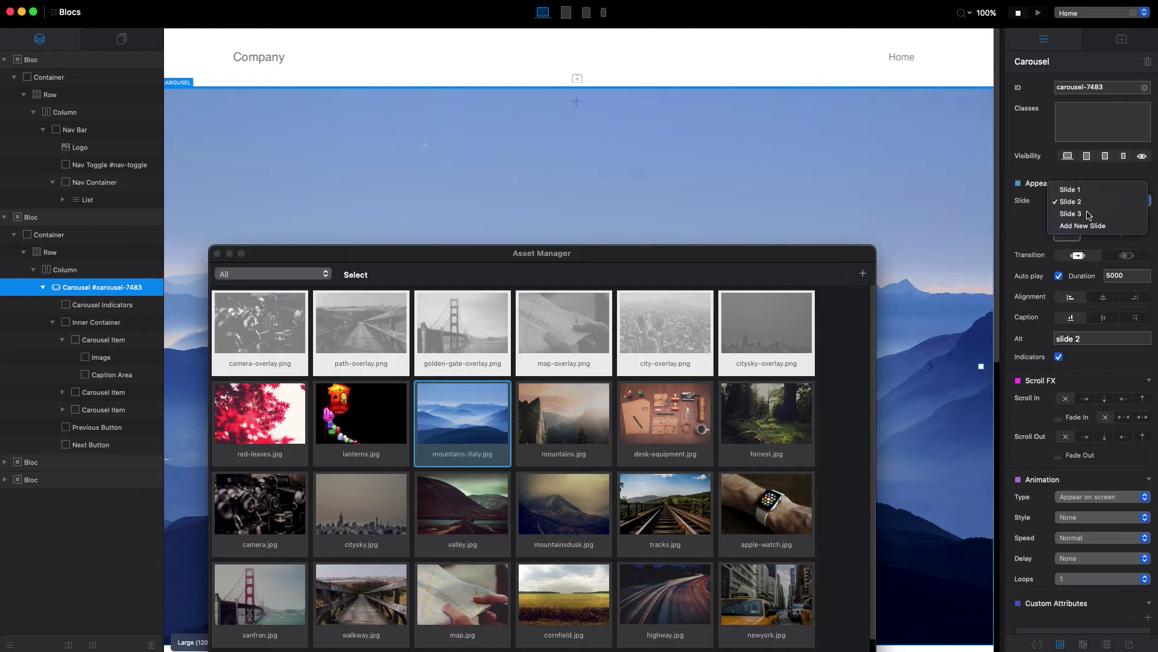
left_click(1086, 212)
left_click(584, 397)
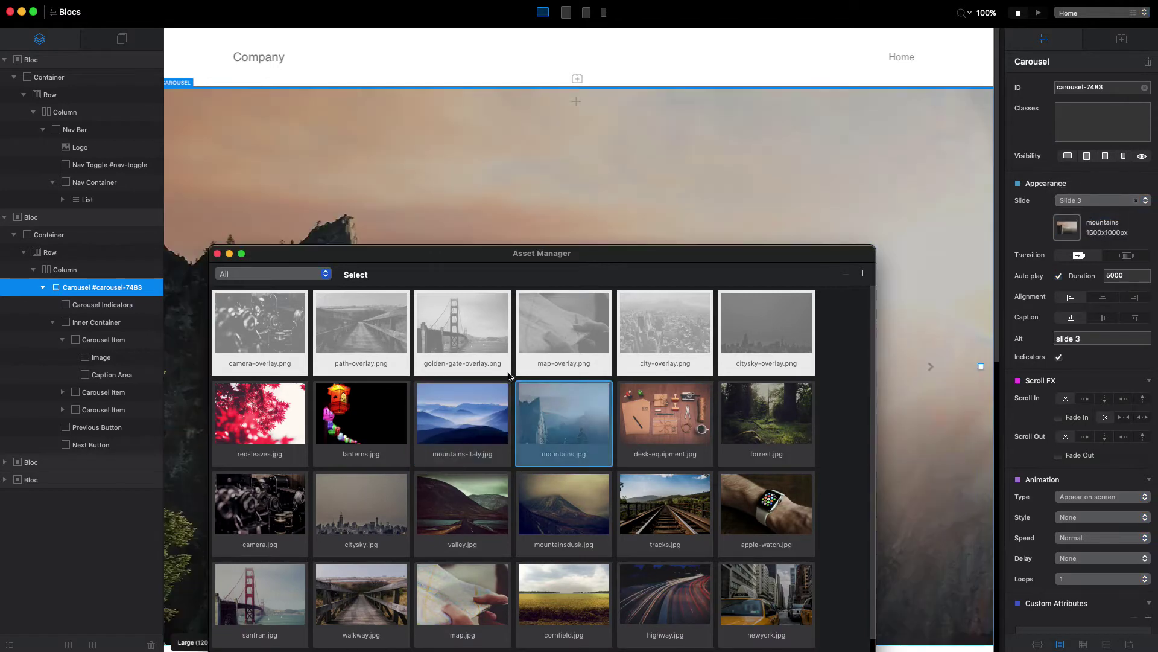
Step: Close the image library and preview the page with the carousel running
left_click(217, 253)
scroll(704, 271, "down", 5)
scroll(798, 259, "up", 4)
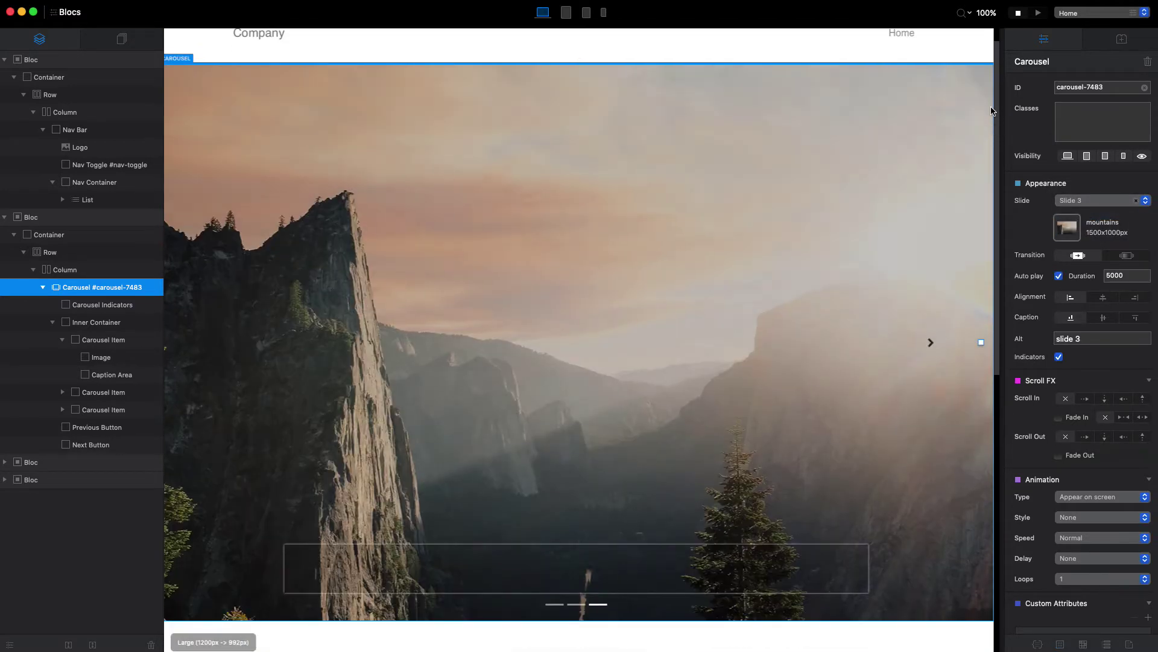
left_click(1038, 13)
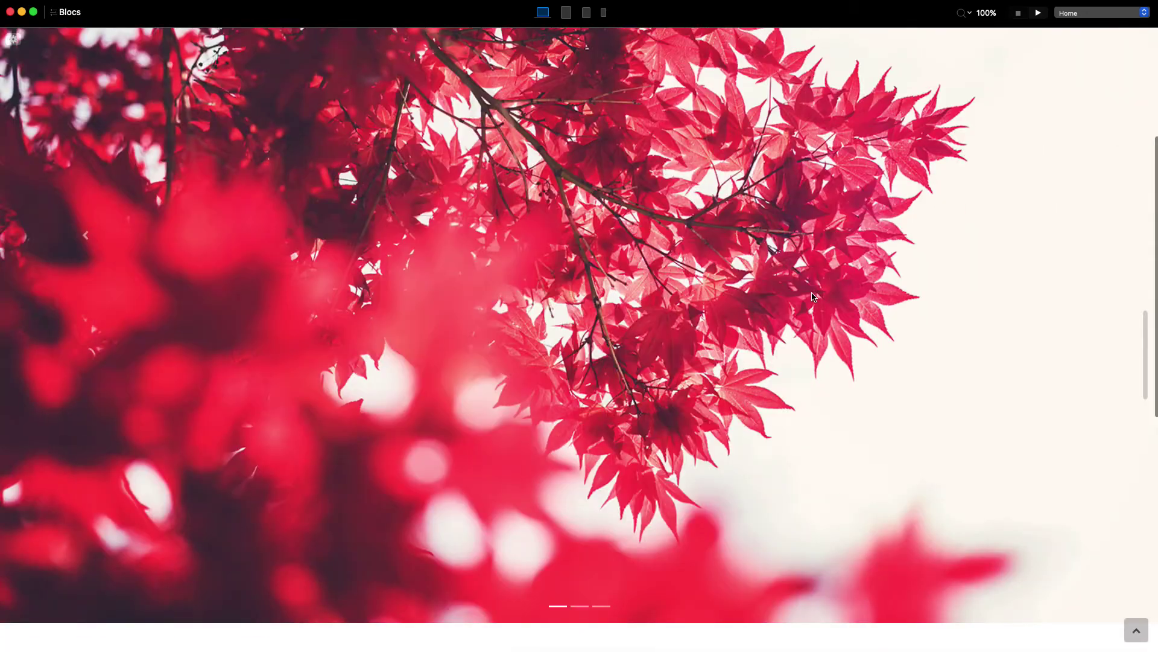
Step: Check the autoplaying carousel in preview, then stop preview to return to editing
scroll(686, 347, "down", 4)
scroll(670, 307, "up", 4)
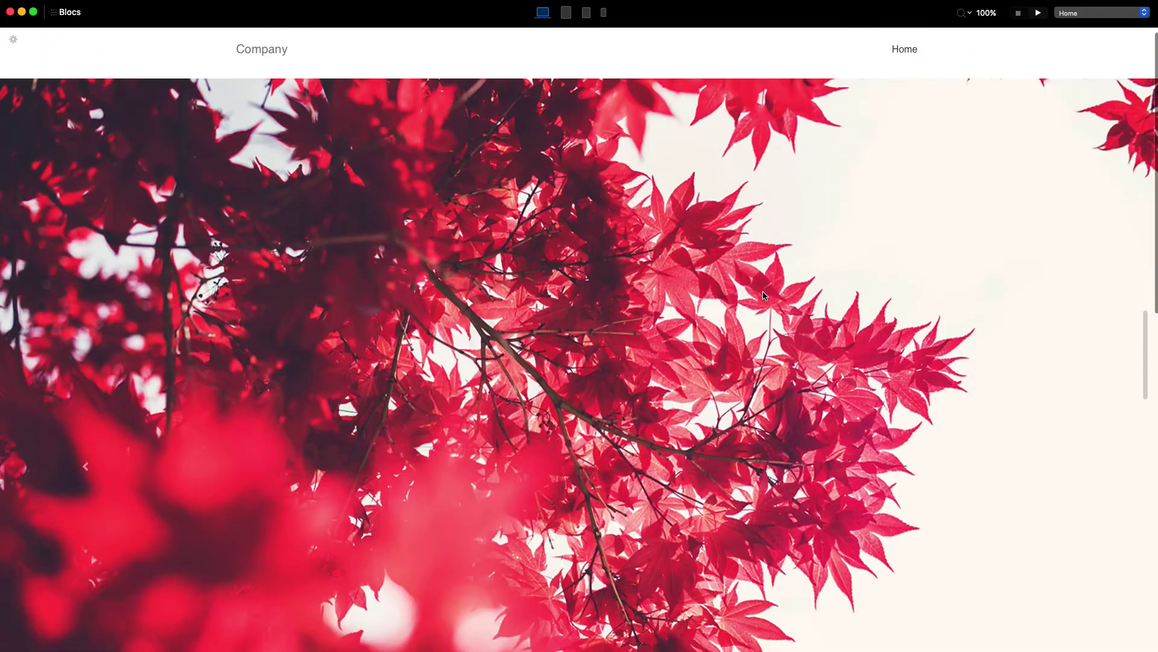
left_click(1019, 13)
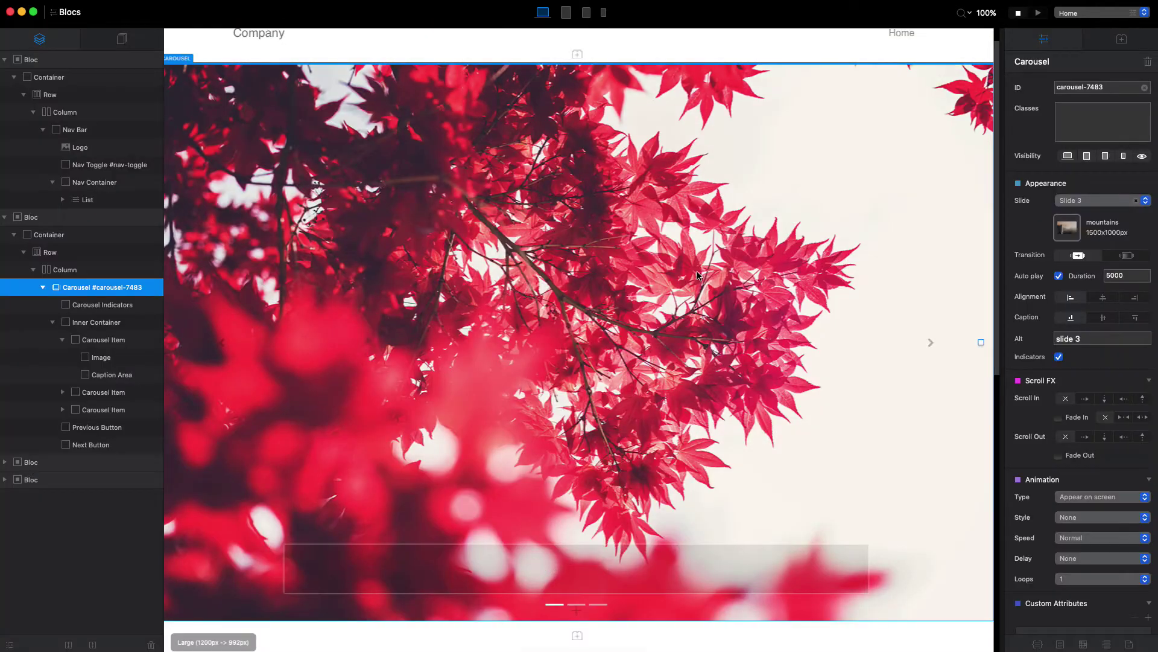
Step: Centre the carousel caption vertically, then select the whole carousel bloc #bloc-1
left_click(1108, 275)
left_click(1103, 316)
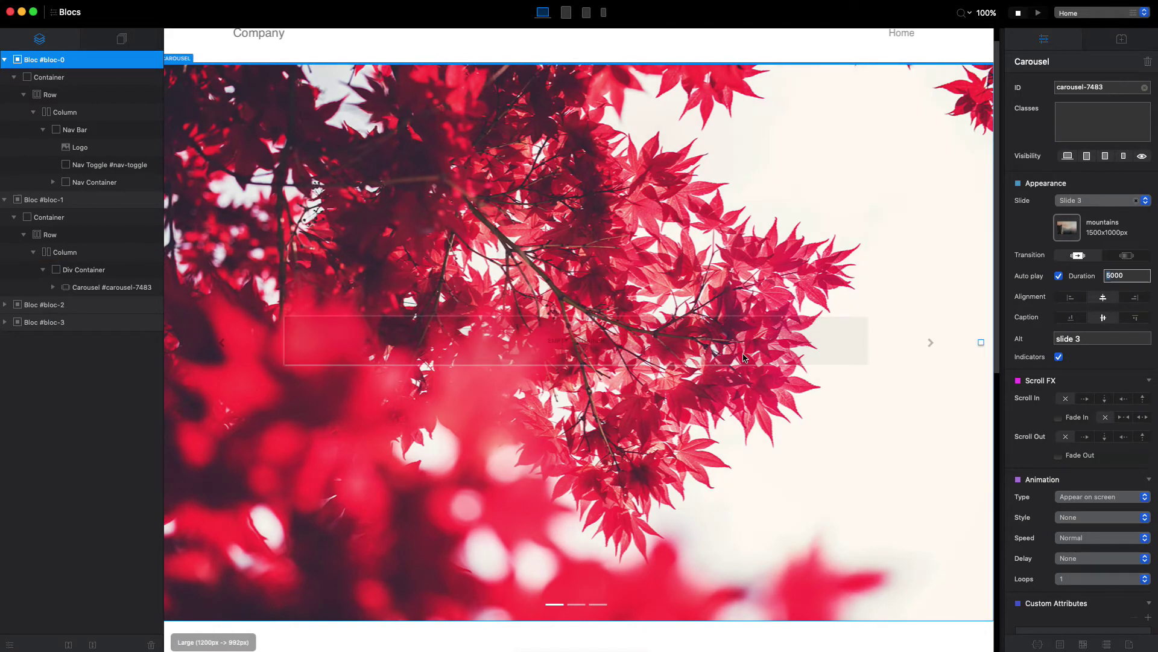
scroll(712, 338, "up", 2)
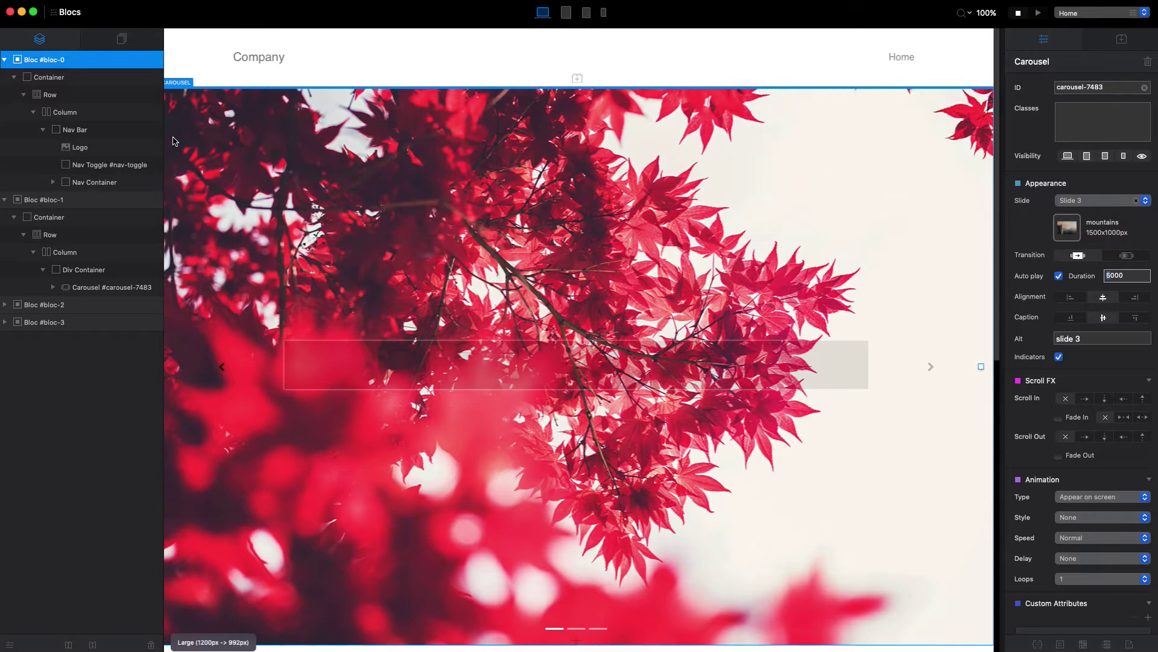
left_click(277, 125)
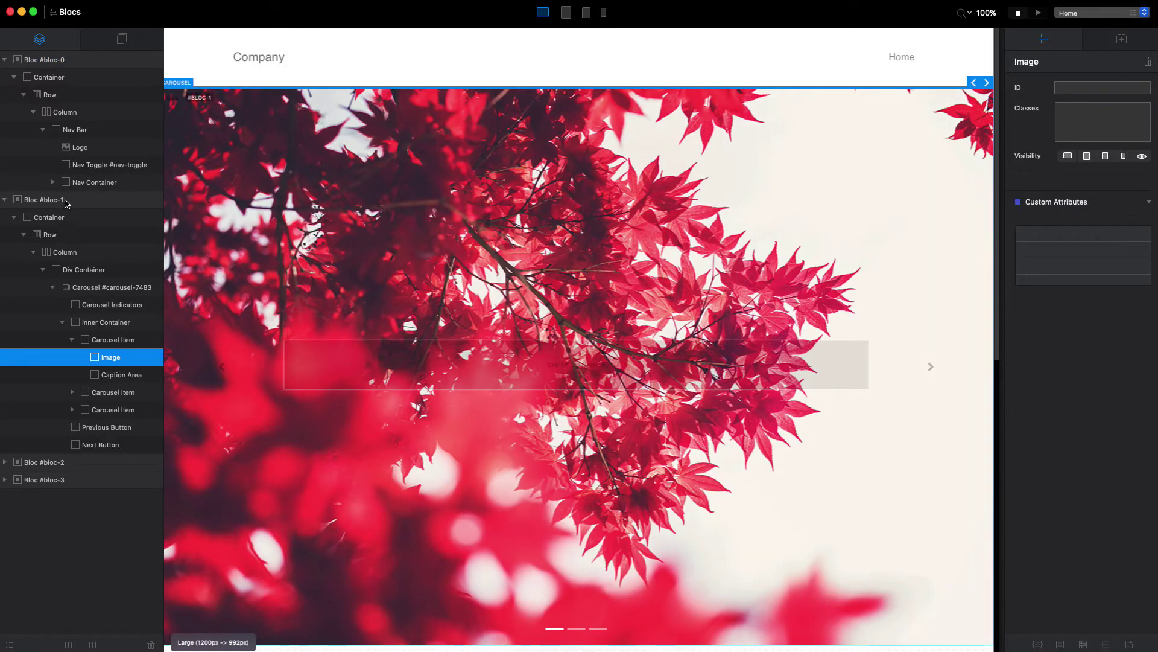
left_click(45, 199)
Step: Delete the carousel section and add a Structure 1 Column section above the pricing table
key("BackSpace")
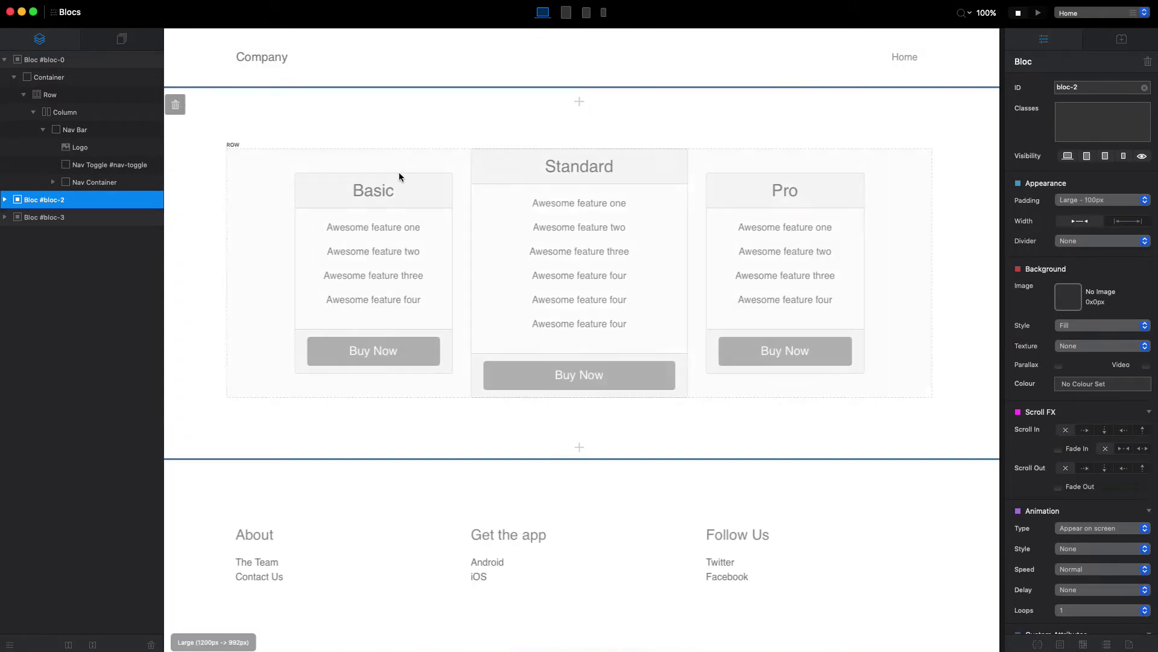
left_click(590, 105)
scroll(362, 206, "down", 5)
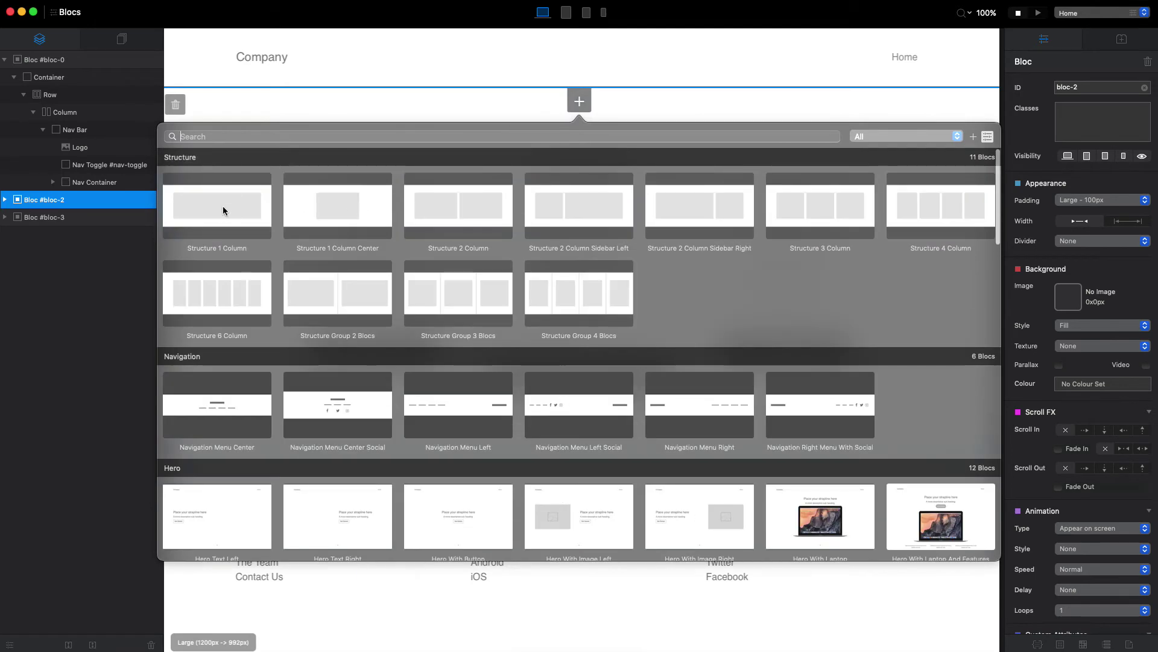
left_click(227, 207)
Step: Insert a Card Designer card into the new empty column
left_click(633, 264)
left_click(577, 253)
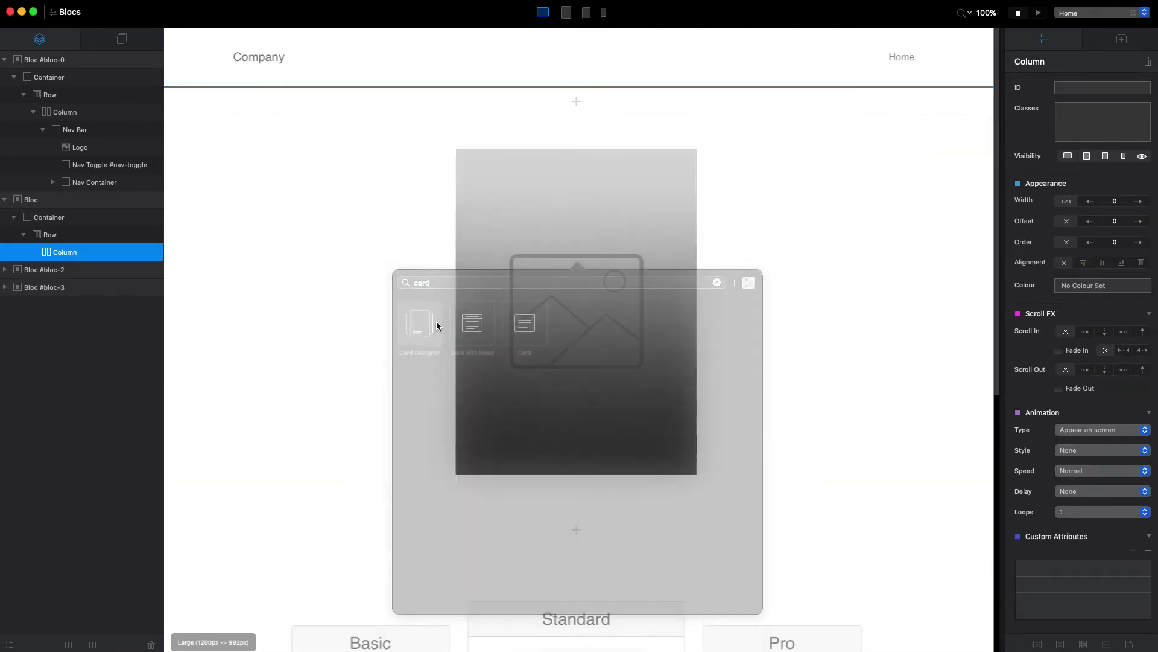
left_click(420, 323)
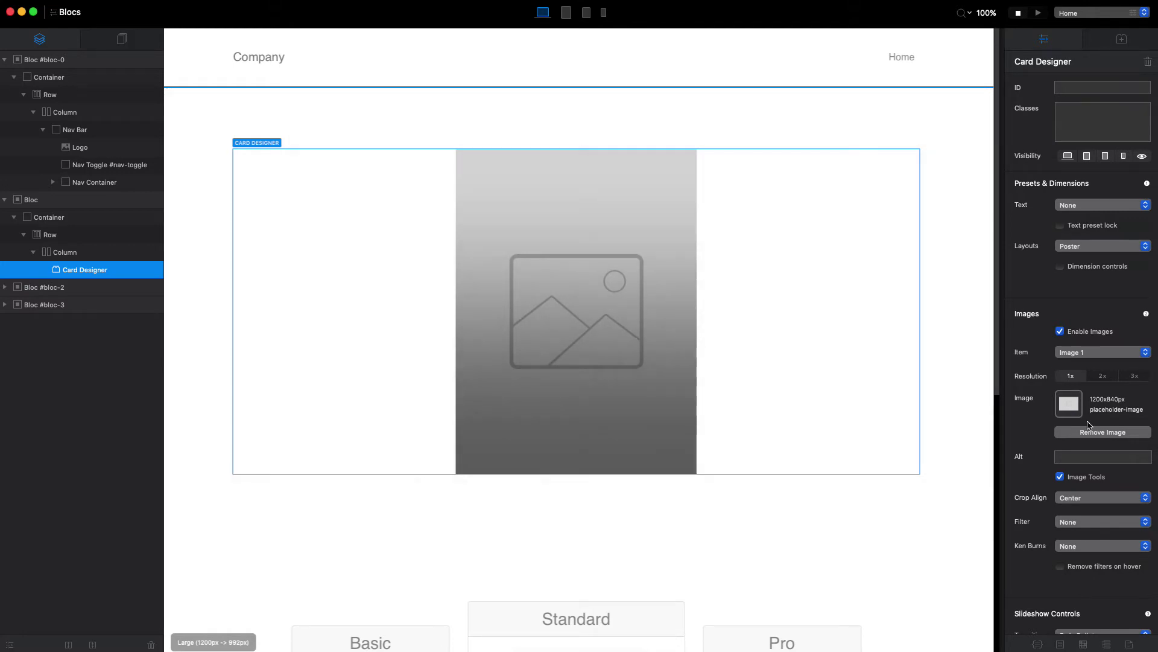
Step: Set red-leaves.jpg as the card's image, then move on to the second slideshow image
left_click(1071, 409)
left_click(288, 405)
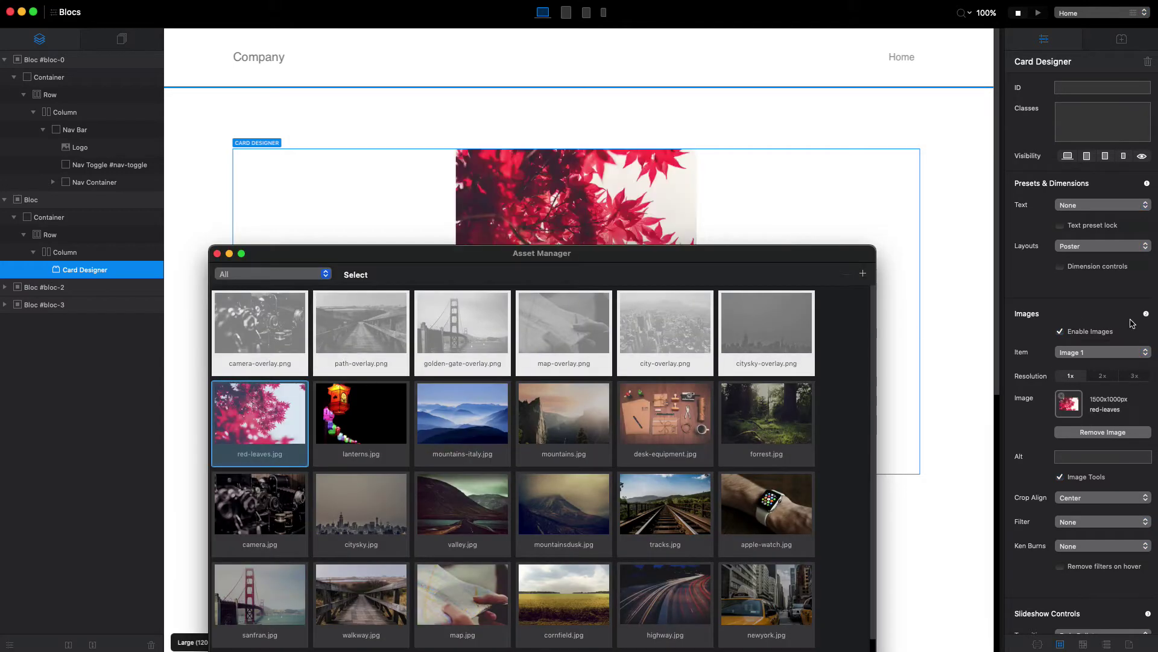
left_click(1103, 352)
left_click(1092, 369)
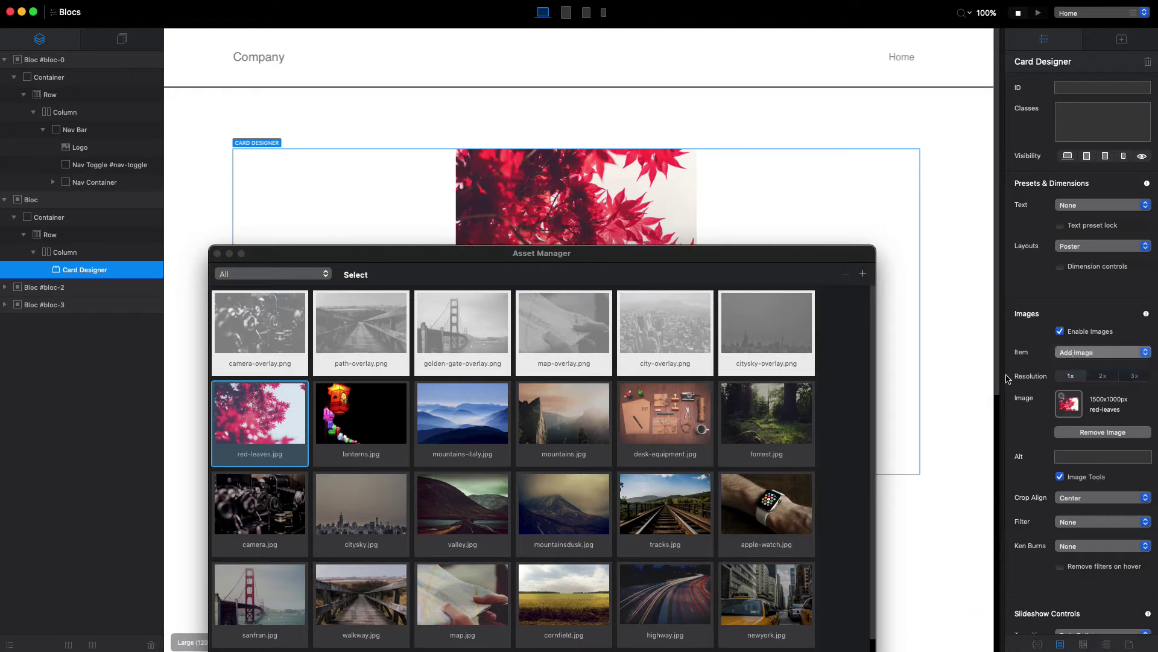
left_click(501, 405)
Step: Assign mountains.jpg as Image 3 from the Asset Manager, then switch back to Image 1
left_click(1100, 351)
left_click(1084, 369)
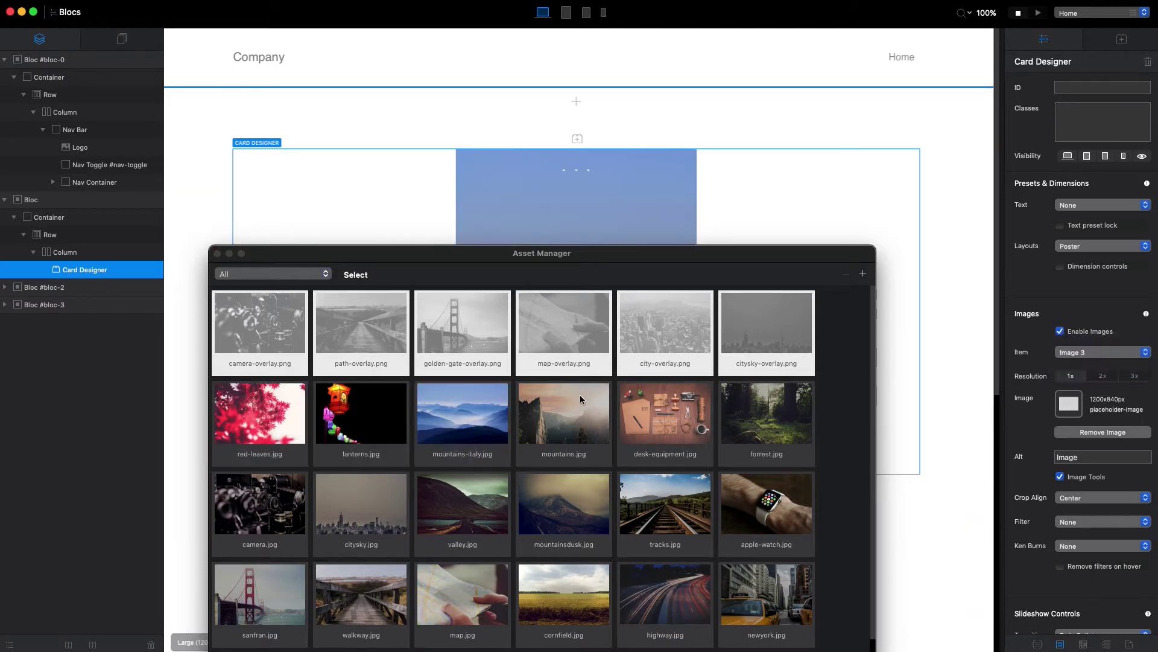
left_click(581, 399)
left_click(217, 254)
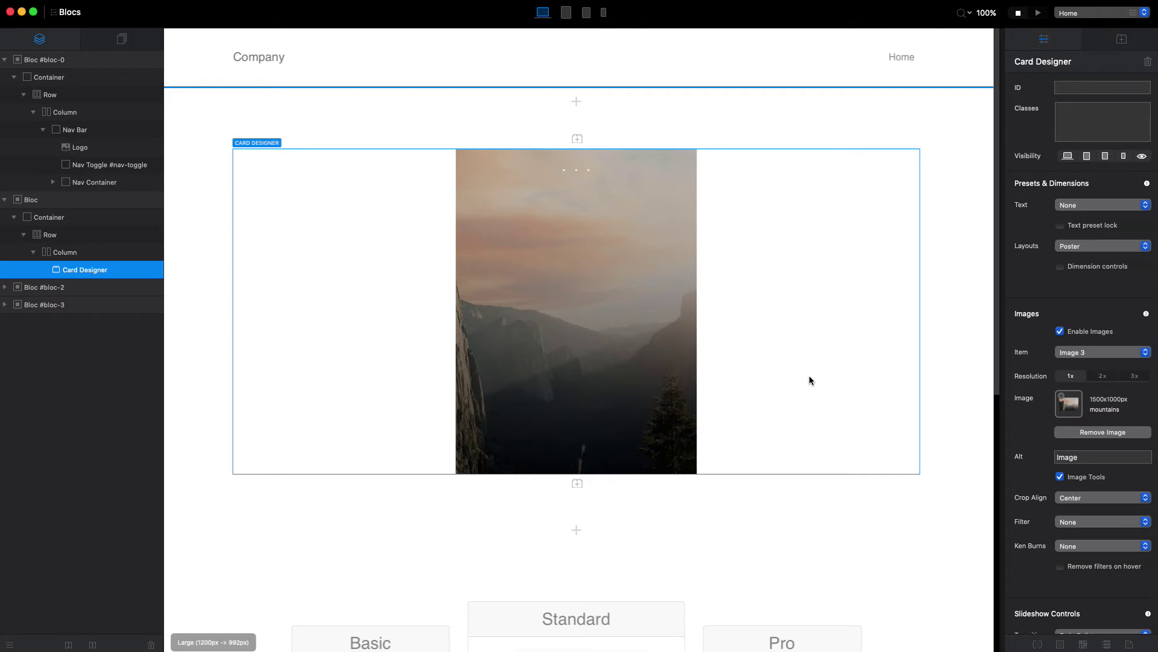
left_click(1067, 353)
left_click(1077, 330)
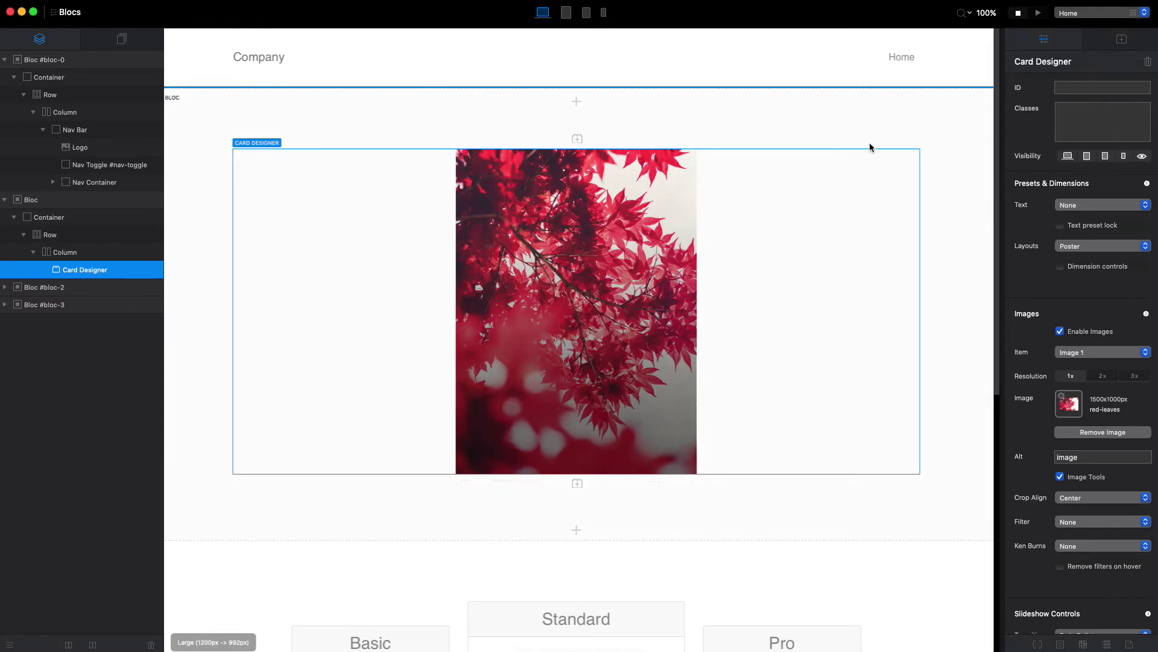
Step: Set the bloc's padding to None and width to full, and turn off the row's gutters
left_click(875, 117)
left_click(1091, 201)
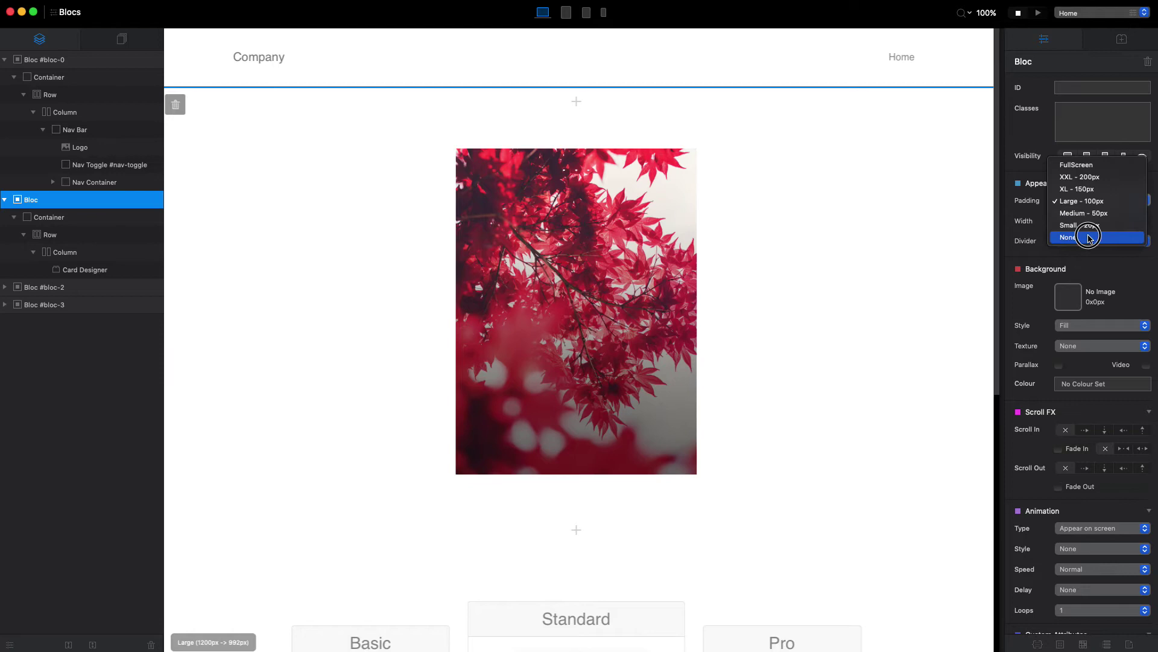
left_click(1089, 238)
left_click(1140, 221)
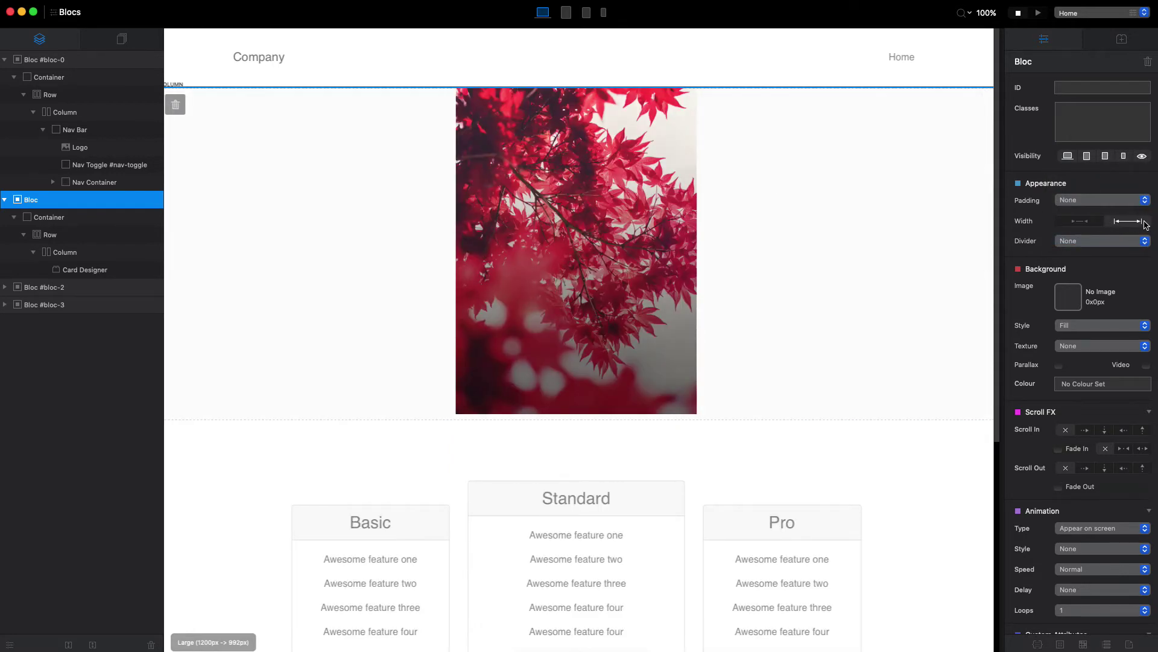
left_click(36, 234)
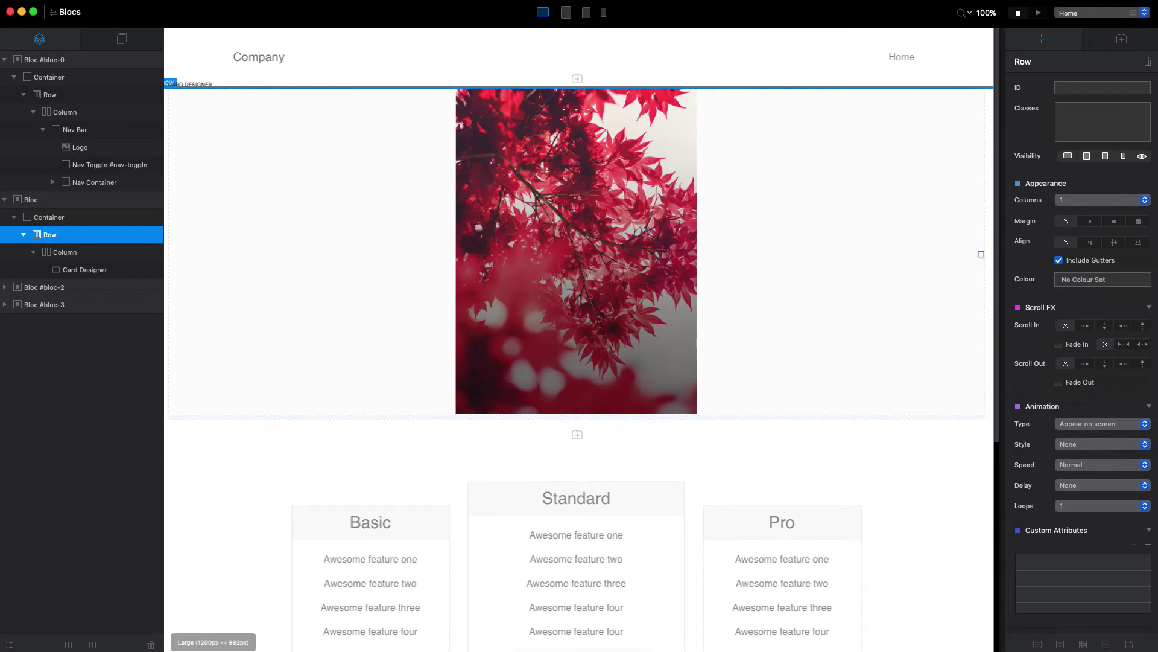
left_click(1059, 258)
Step: Select the Card Designer card and review its text presets and layouts, keeping Poster
left_click(617, 197)
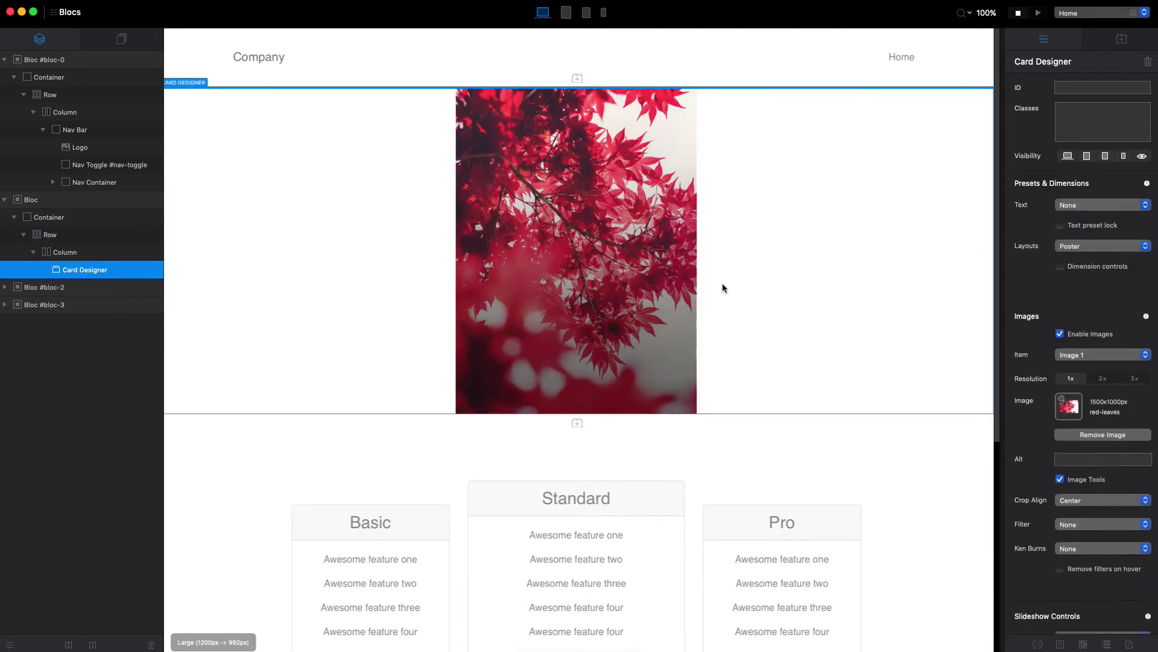
left_click(1084, 205)
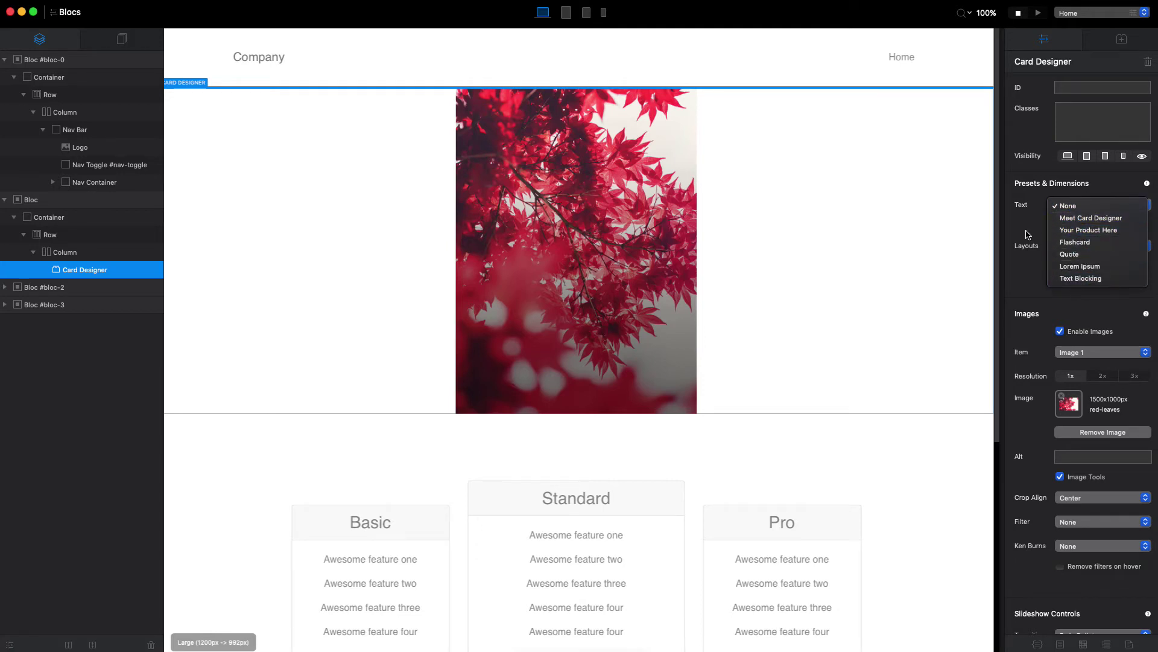
left_click(1026, 231)
left_click(1092, 247)
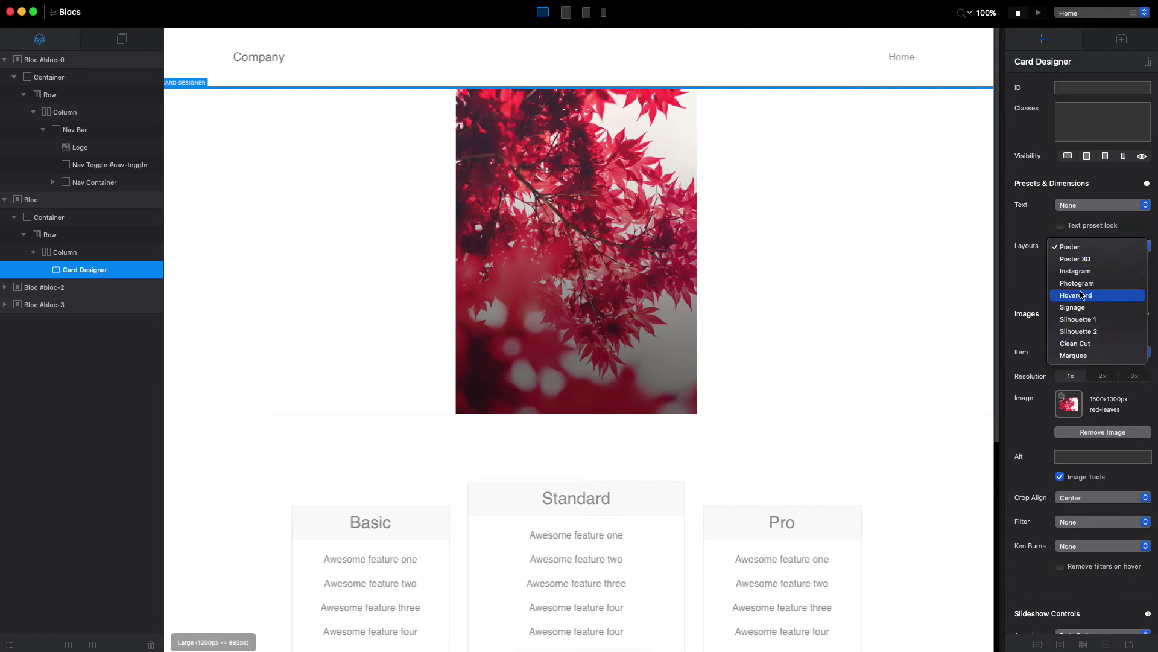
left_click(1033, 266)
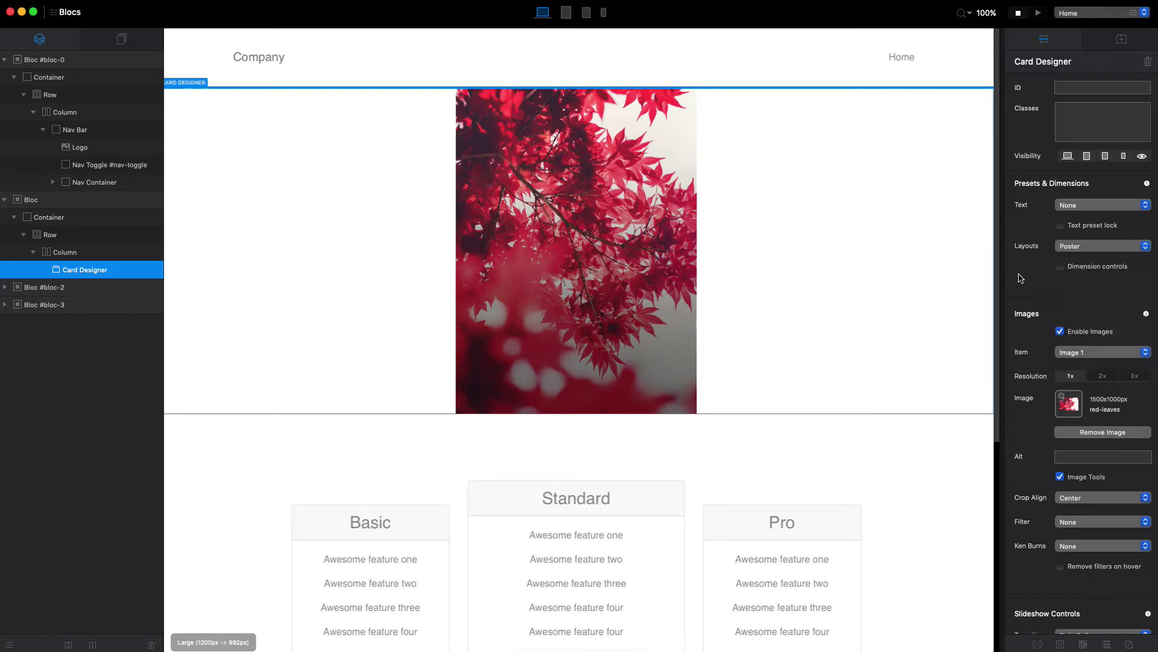
Step: Enable dimension controls, set Max Width to Full Width, and settle on Height 540 after trying 400 and 300
left_click(1061, 267)
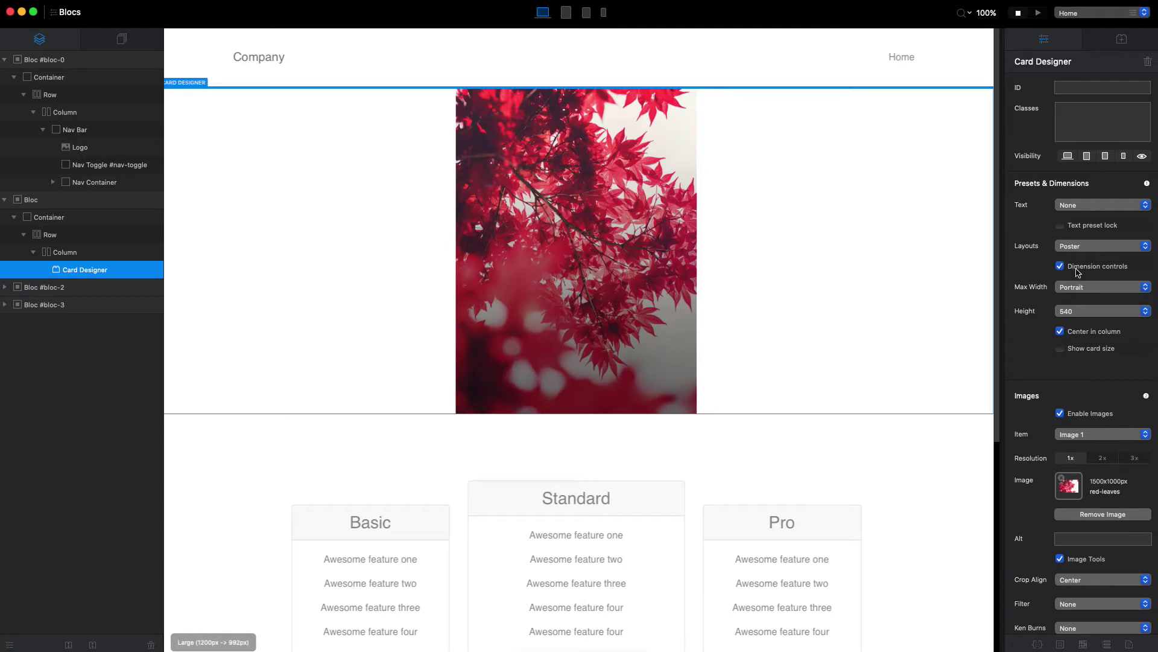
left_click(1114, 289)
left_click(1099, 313)
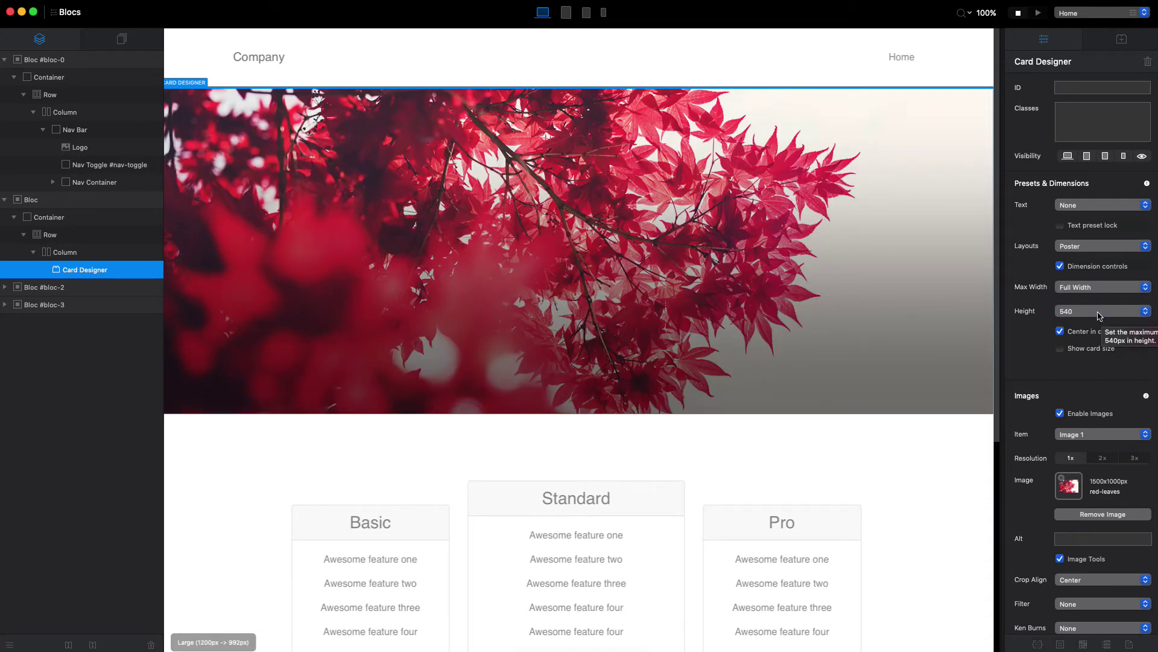
left_click(1099, 312)
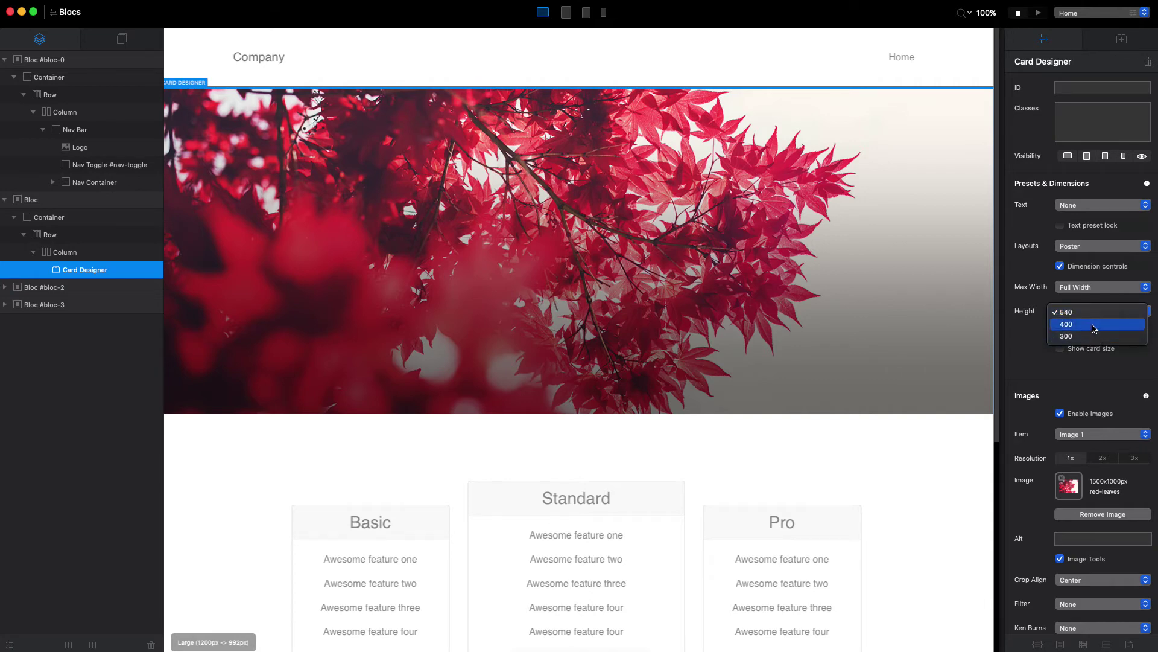
left_click(1094, 326)
left_click(1097, 311)
left_click(1098, 324)
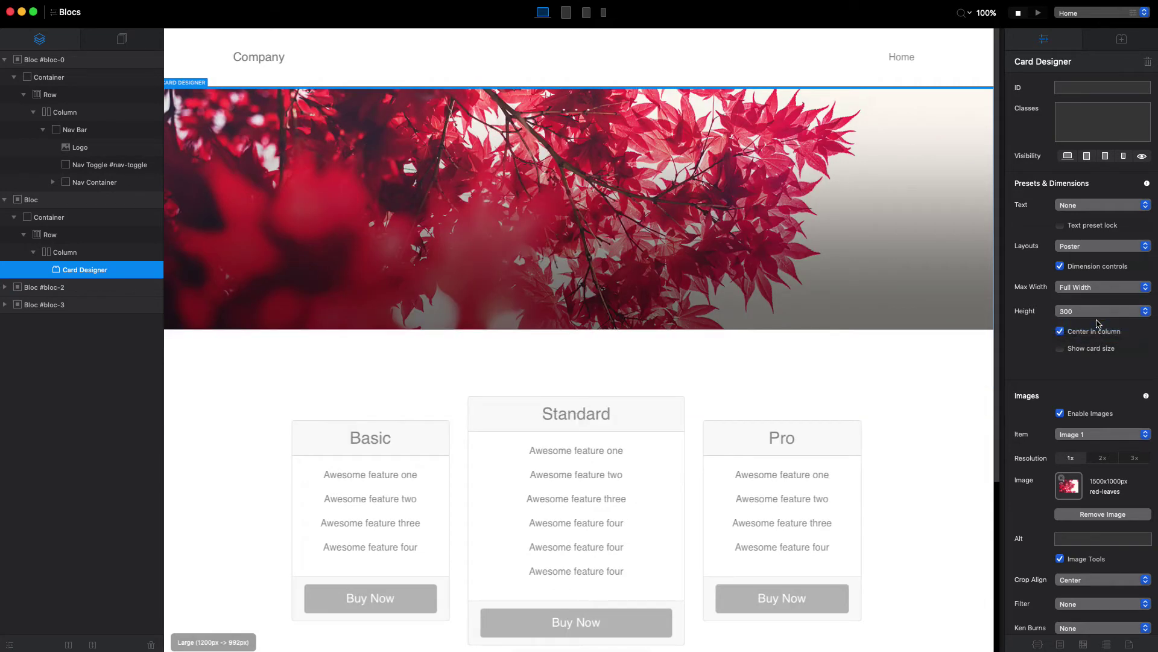
left_click(1097, 310)
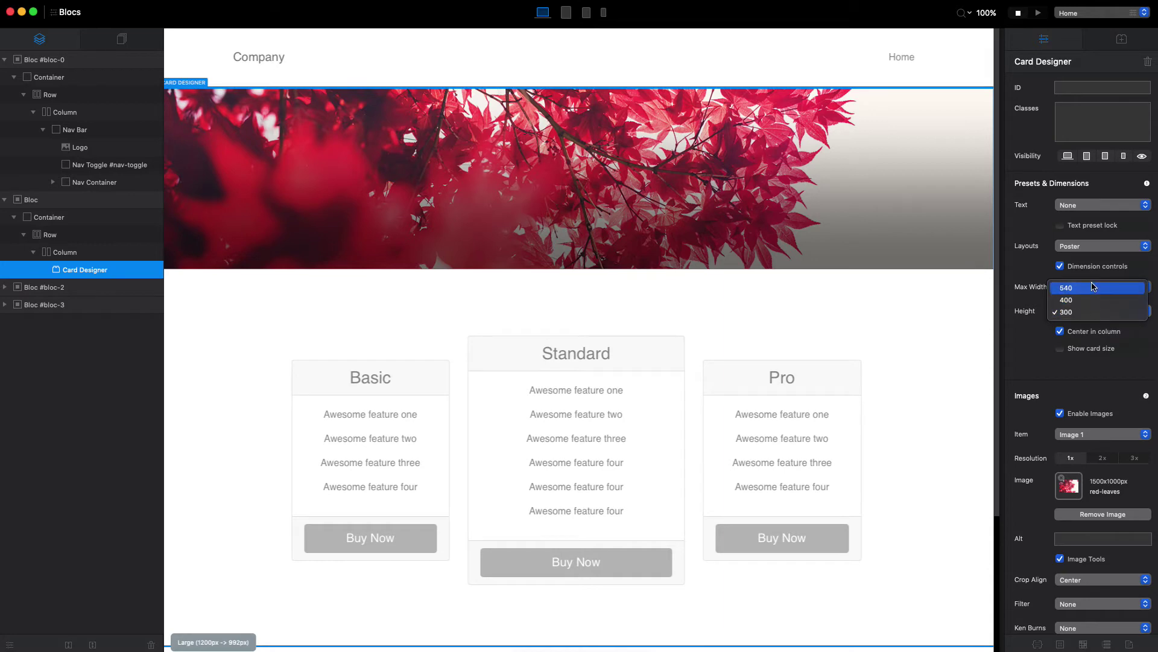
left_click(1092, 288)
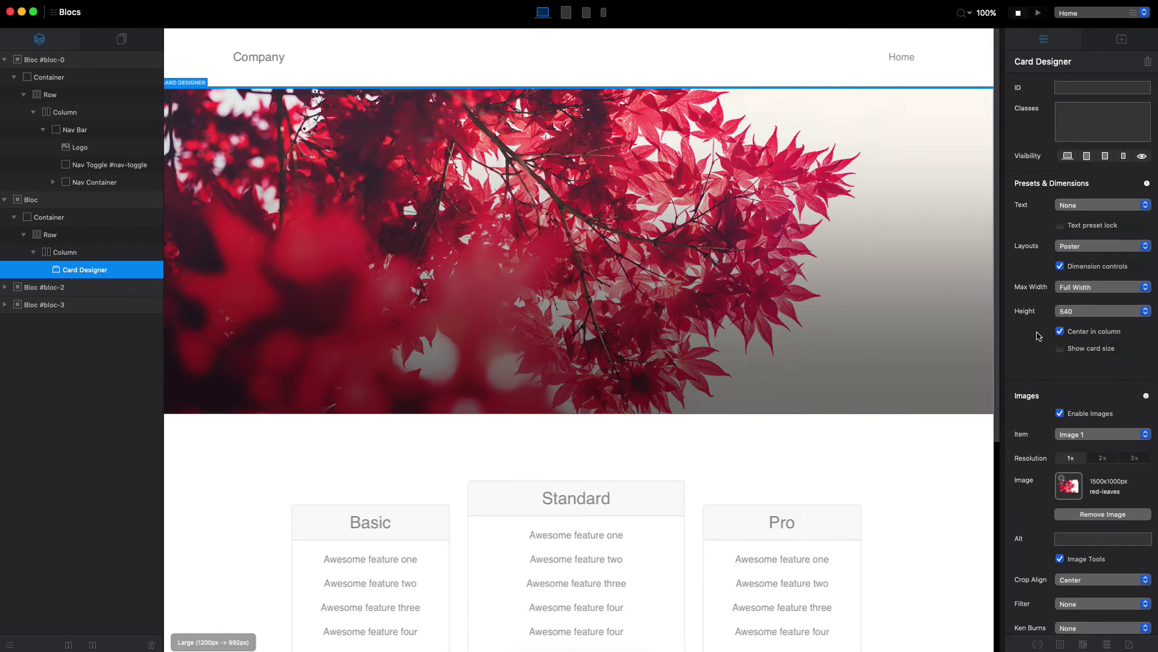
Step: Give Image 1 a Pull Ken Burns effect
scroll(1065, 357, "down", 5)
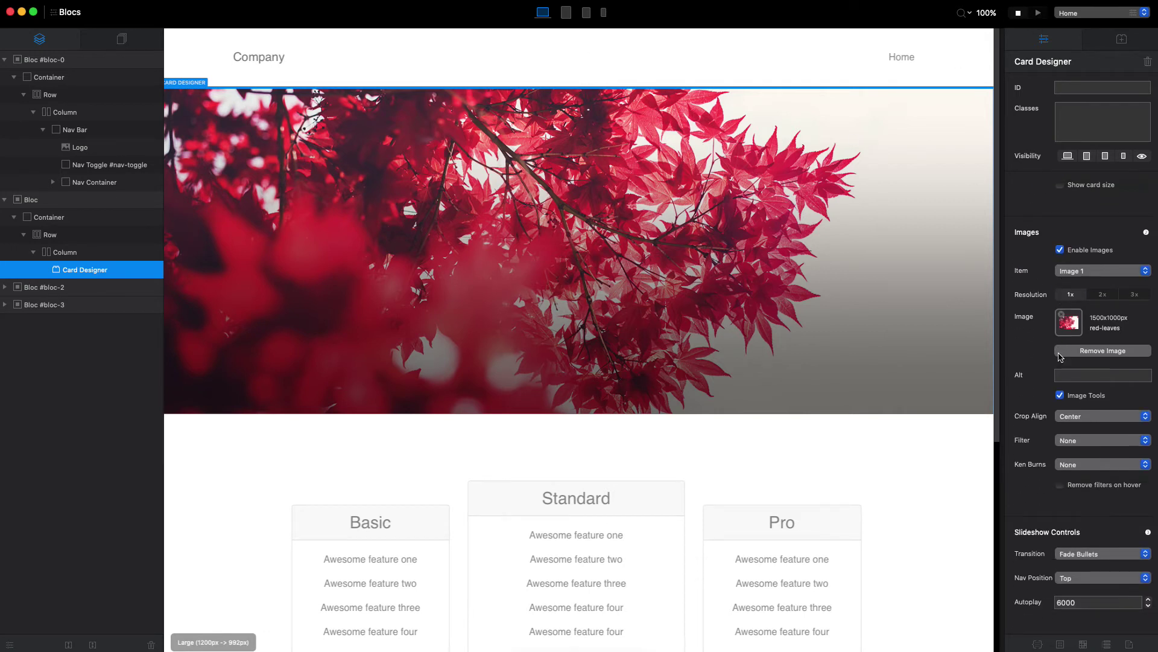
scroll(1062, 359, "down", 5)
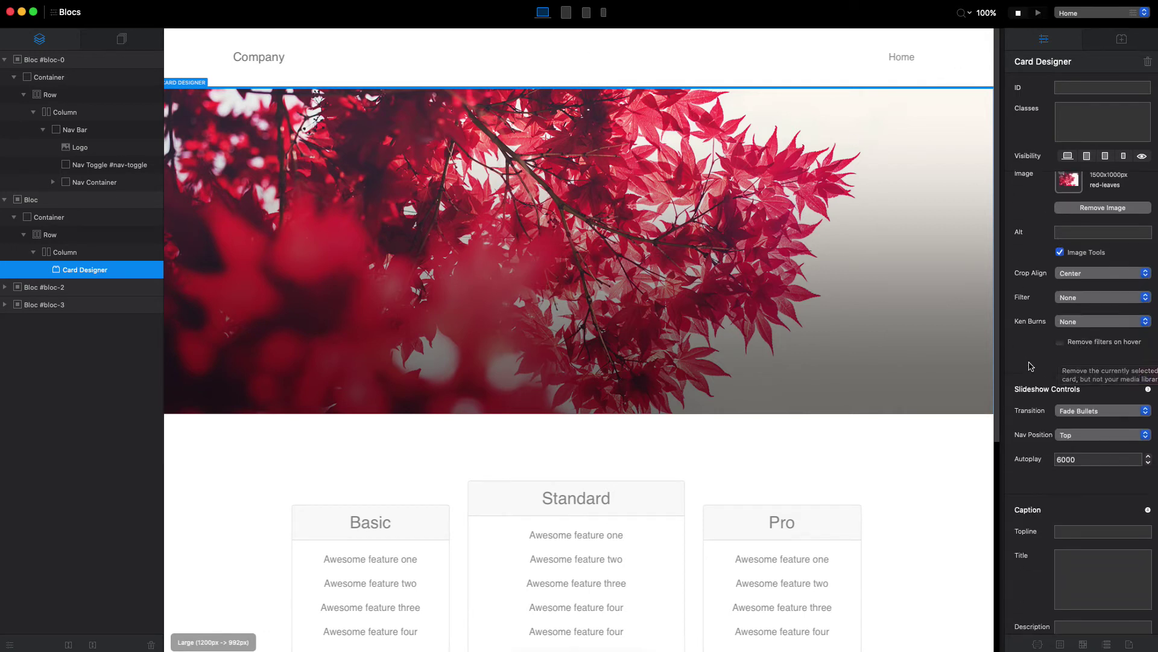
left_click(1082, 314)
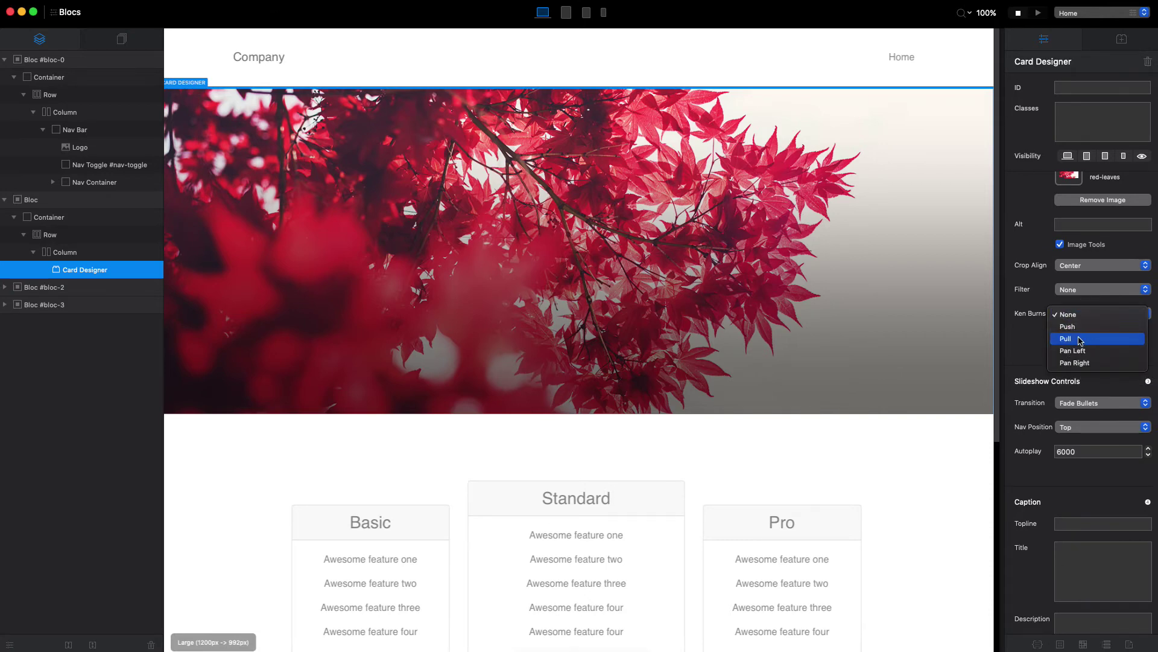
left_click(1079, 339)
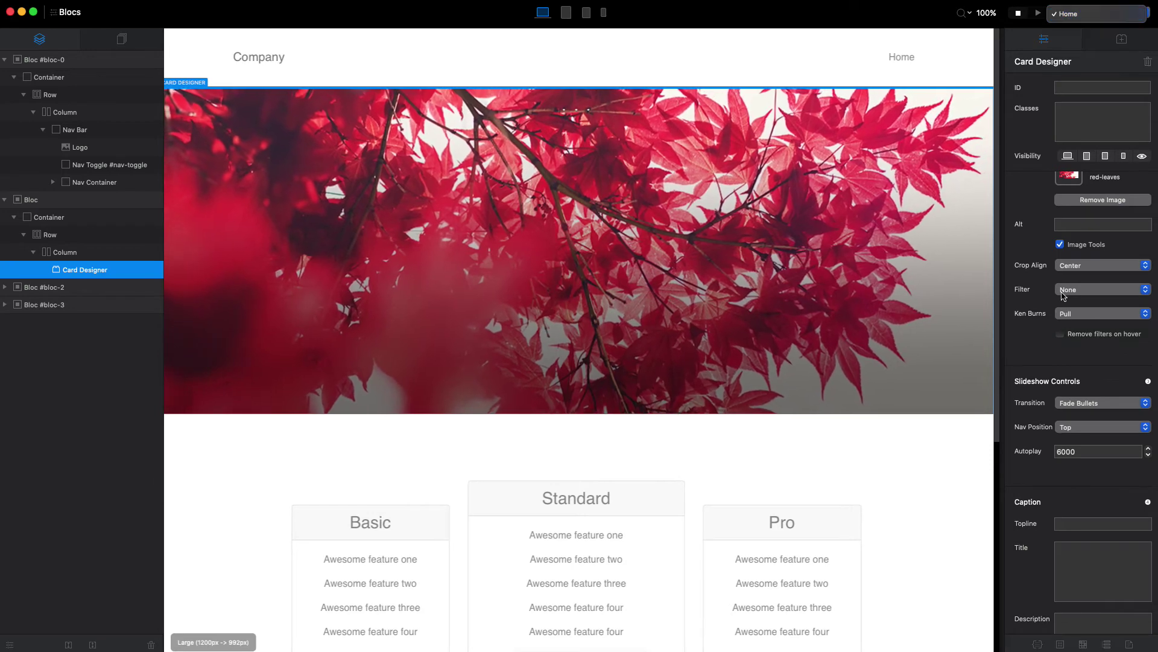
Step: Switch to Image 2 and give it a Pan Left Ken Burns effect
scroll(1080, 242, "up", 4)
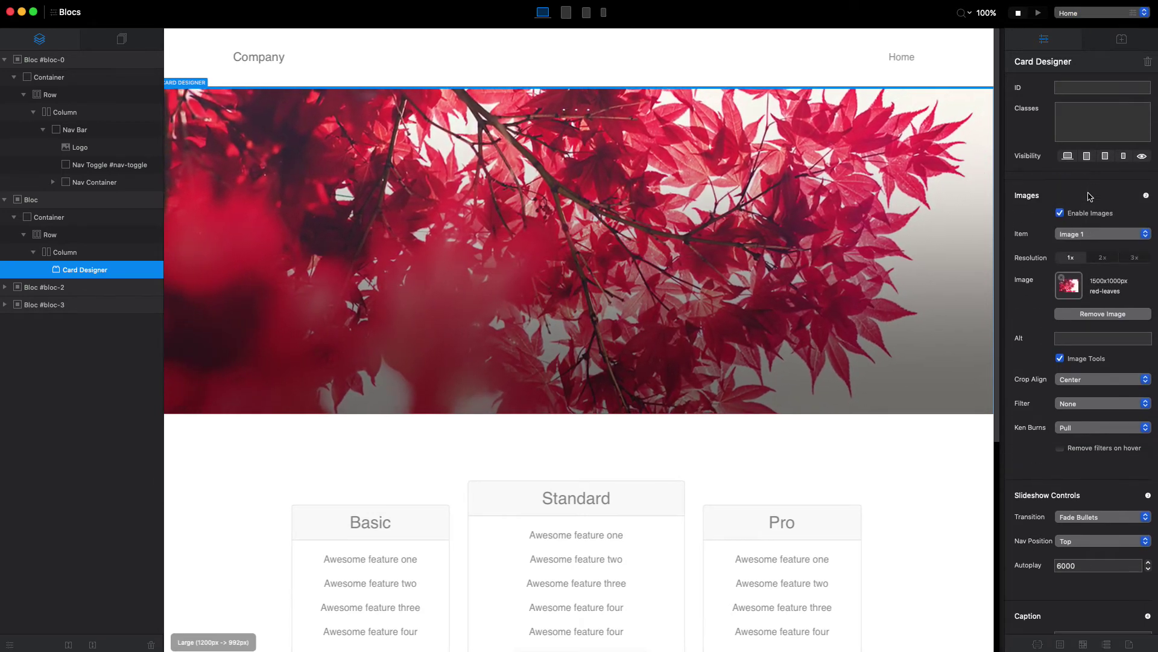
left_click(1087, 234)
left_click(1085, 245)
left_click(1086, 427)
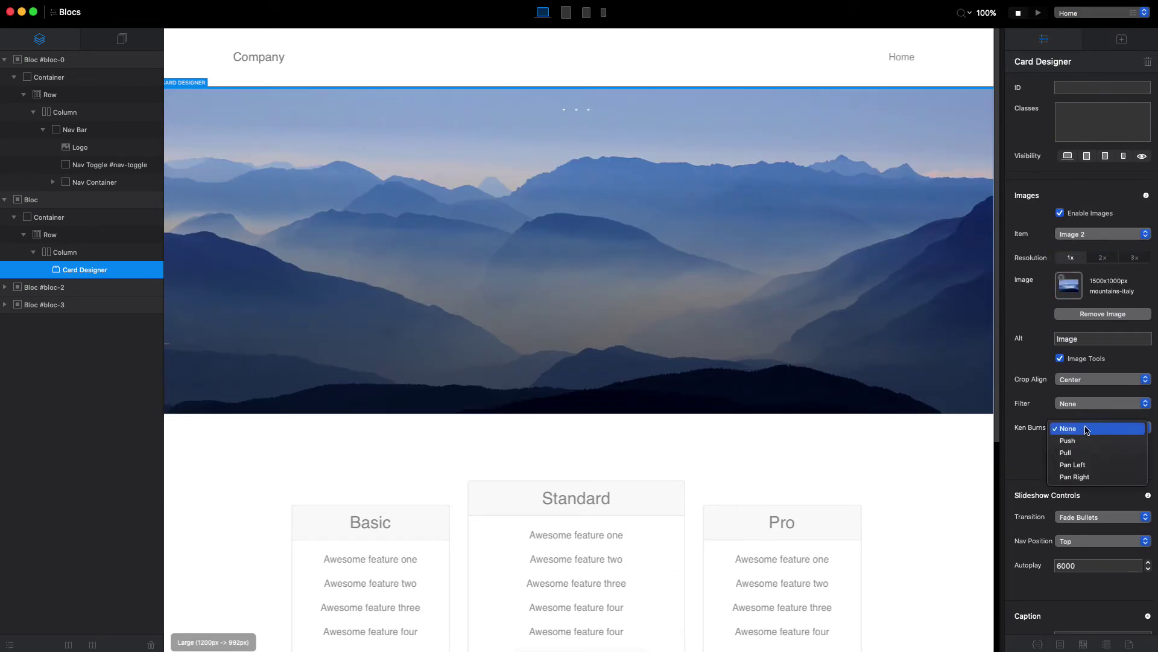
left_click(1080, 464)
Step: Switch to Image 3 and give it a Pan Right Ken Burns effect
left_click(1086, 234)
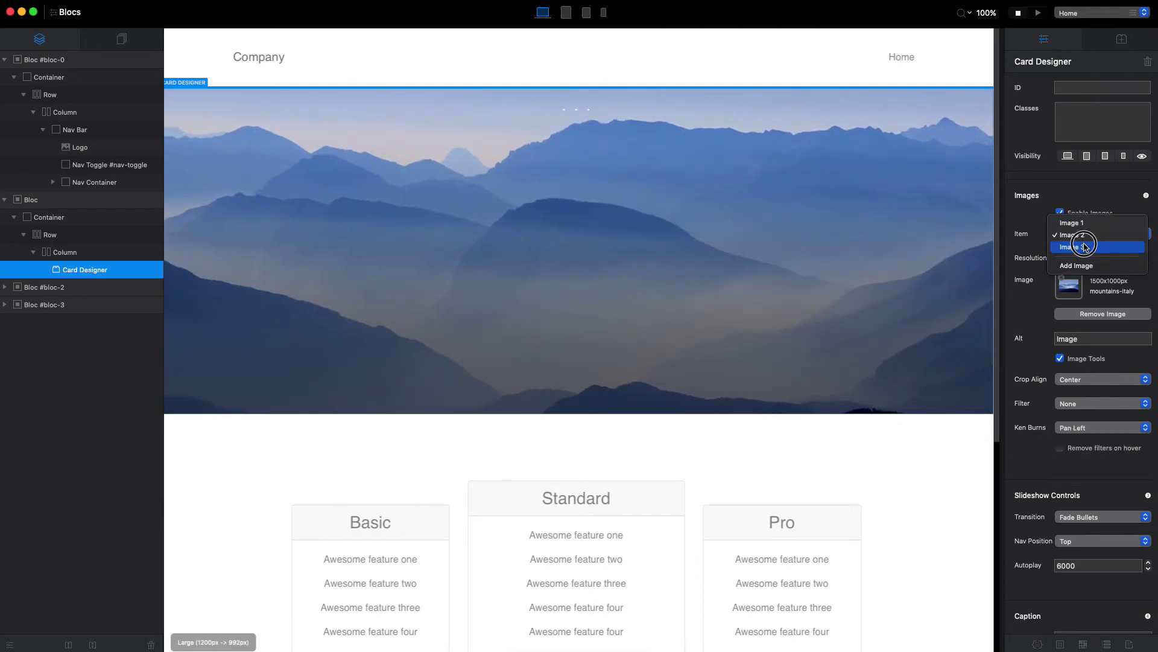
left_click(1086, 246)
left_click(1089, 427)
left_click(1086, 476)
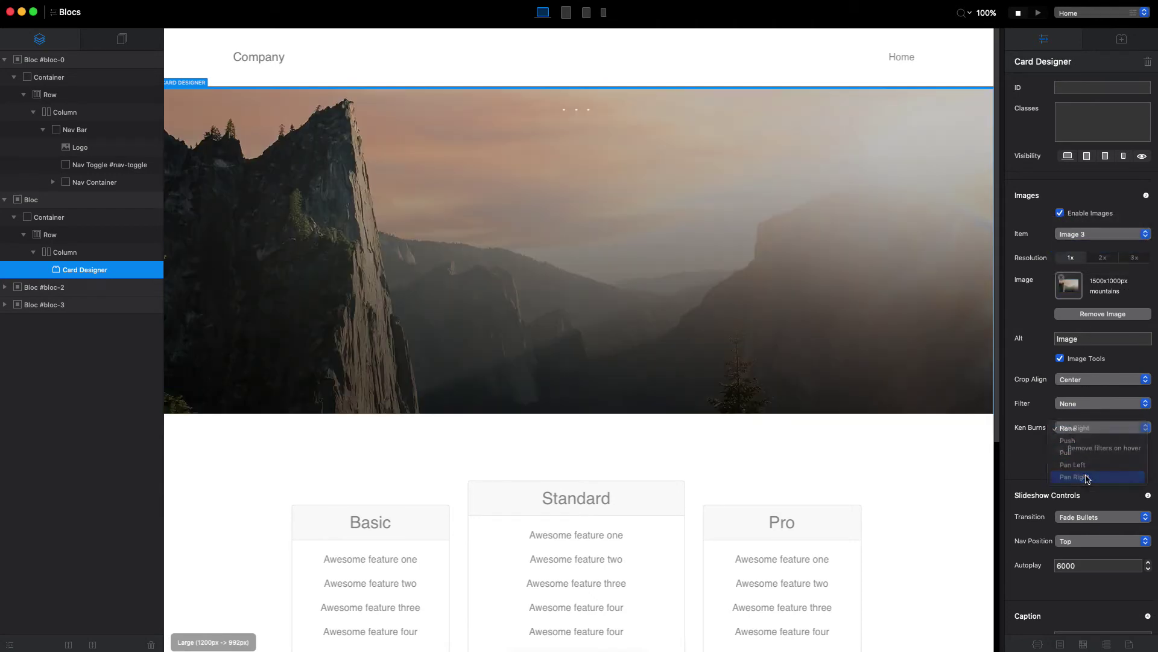
scroll(1059, 423, "down", 5)
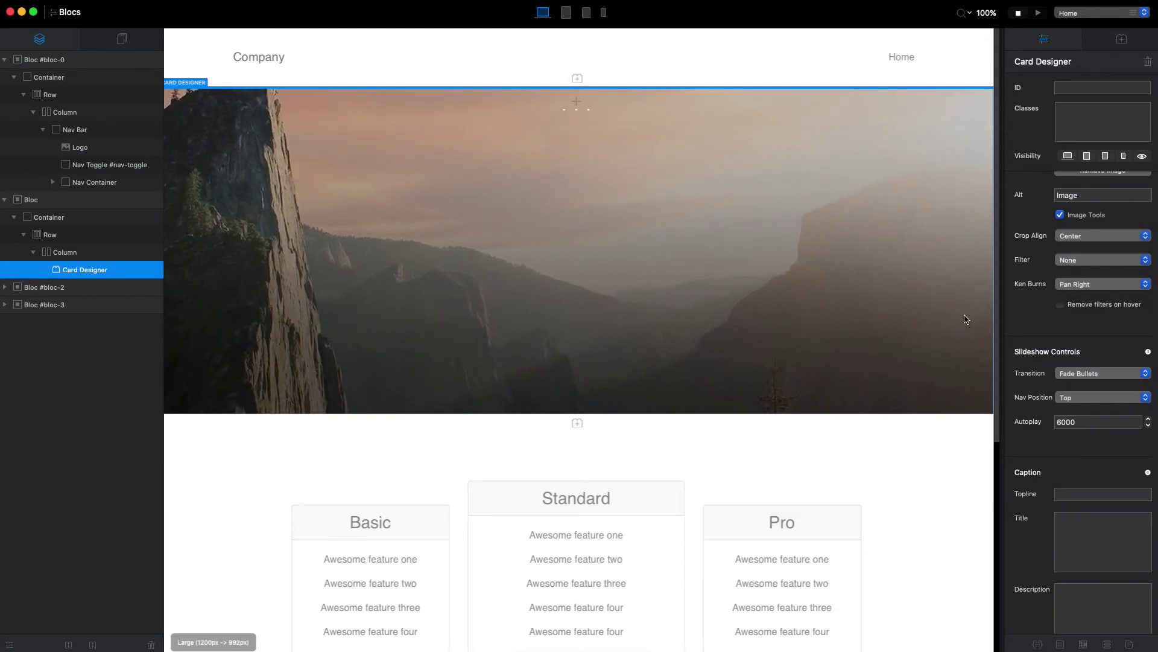
Step: Set the slideshow Nav Position to Bottom and Autoplay to 3000
left_click(1082, 399)
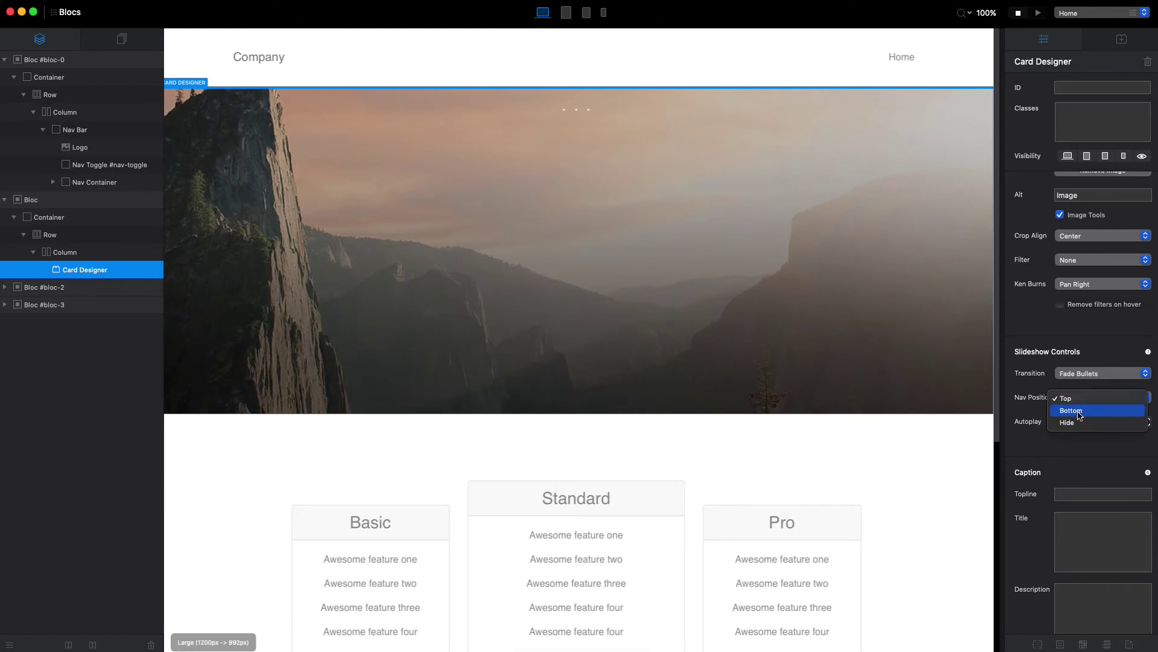
left_click(1080, 411)
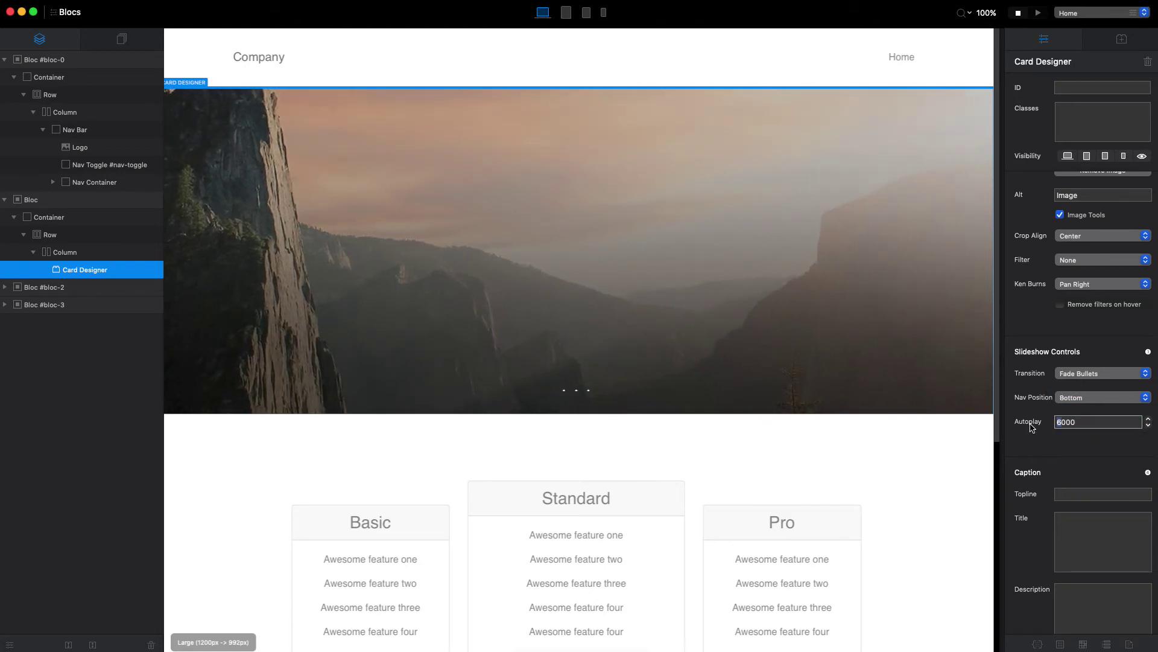
type("3")
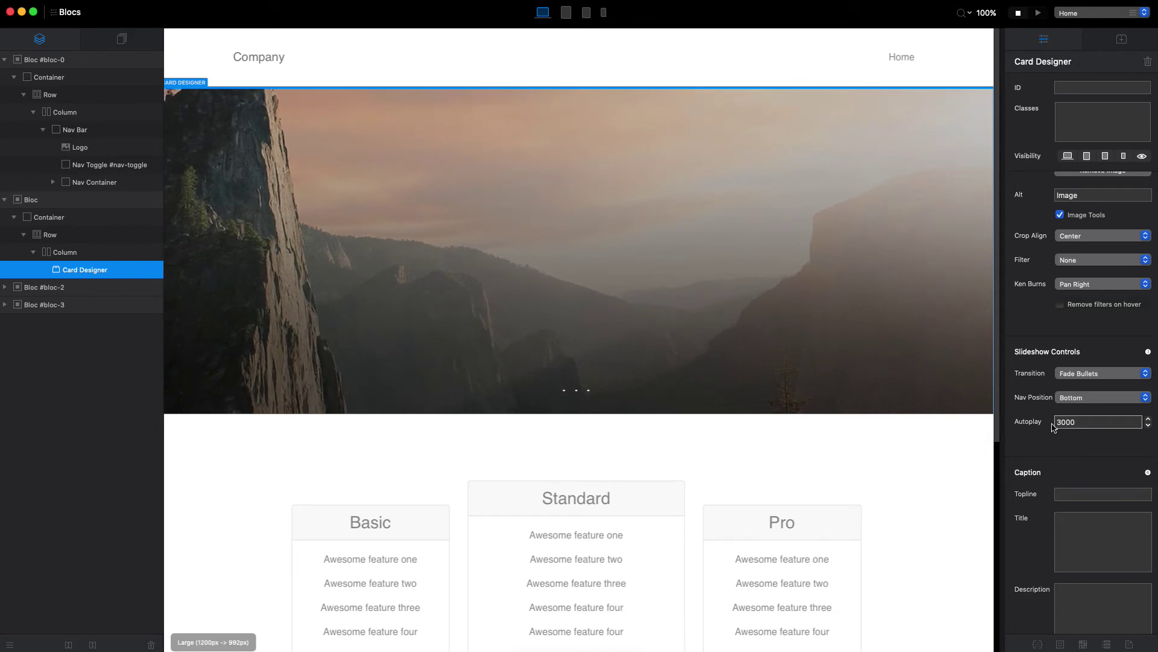
scroll(1080, 422, "down", 5)
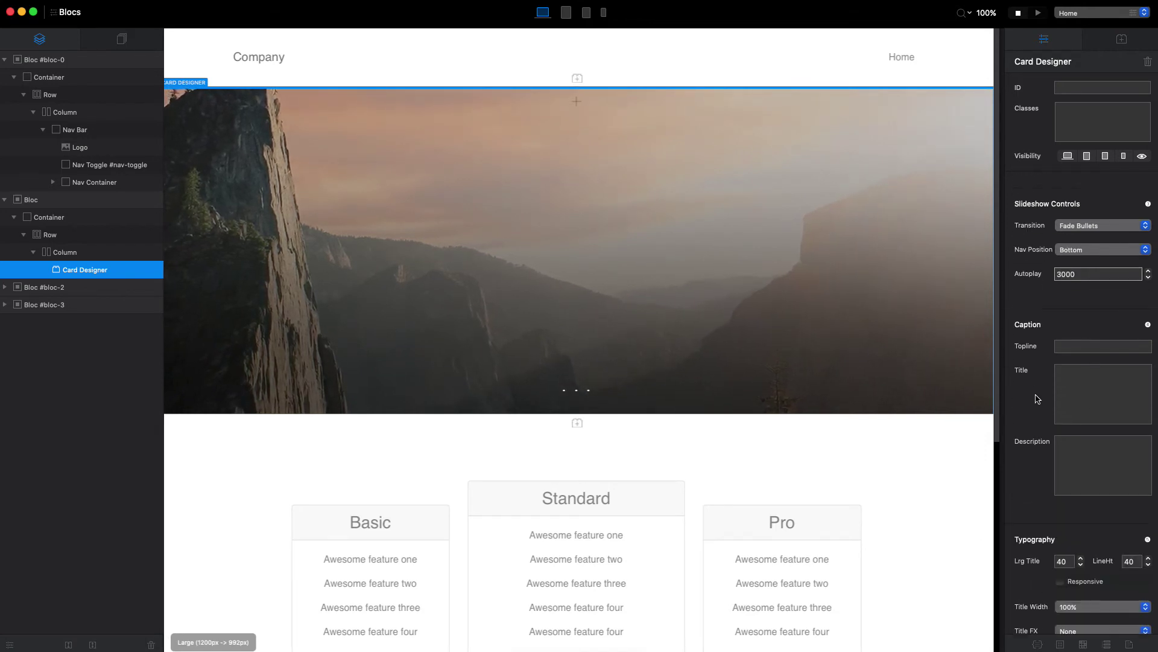
Step: Enter the caption title 'Card Deaigner as a Slideshow'
left_click(1091, 394)
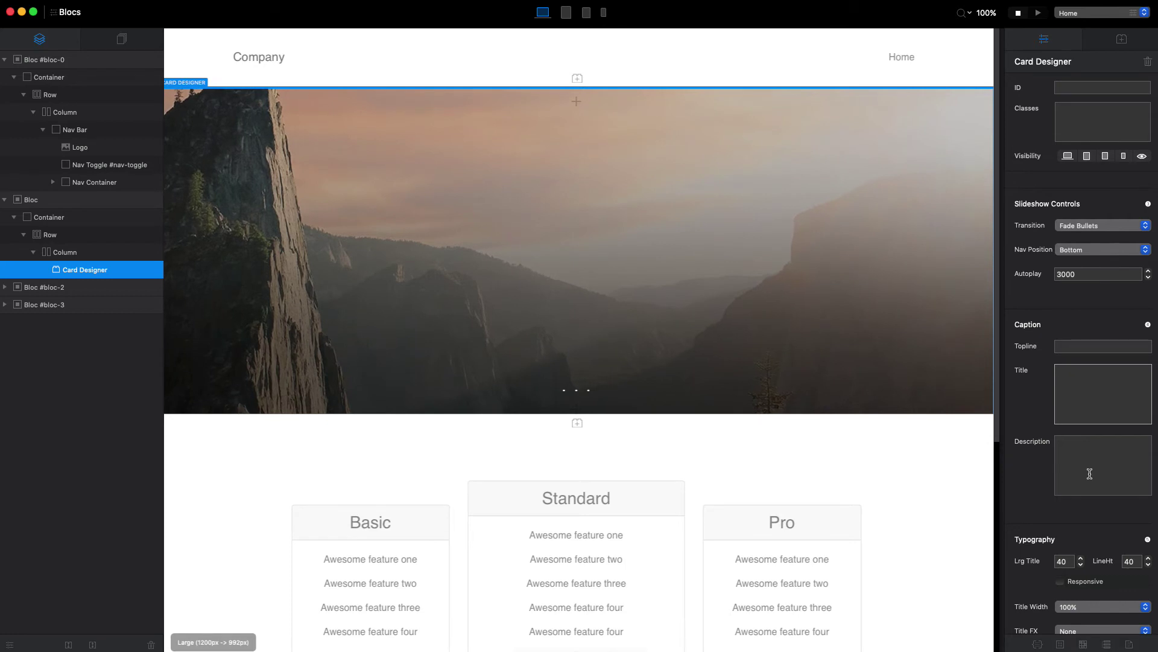
type("C")
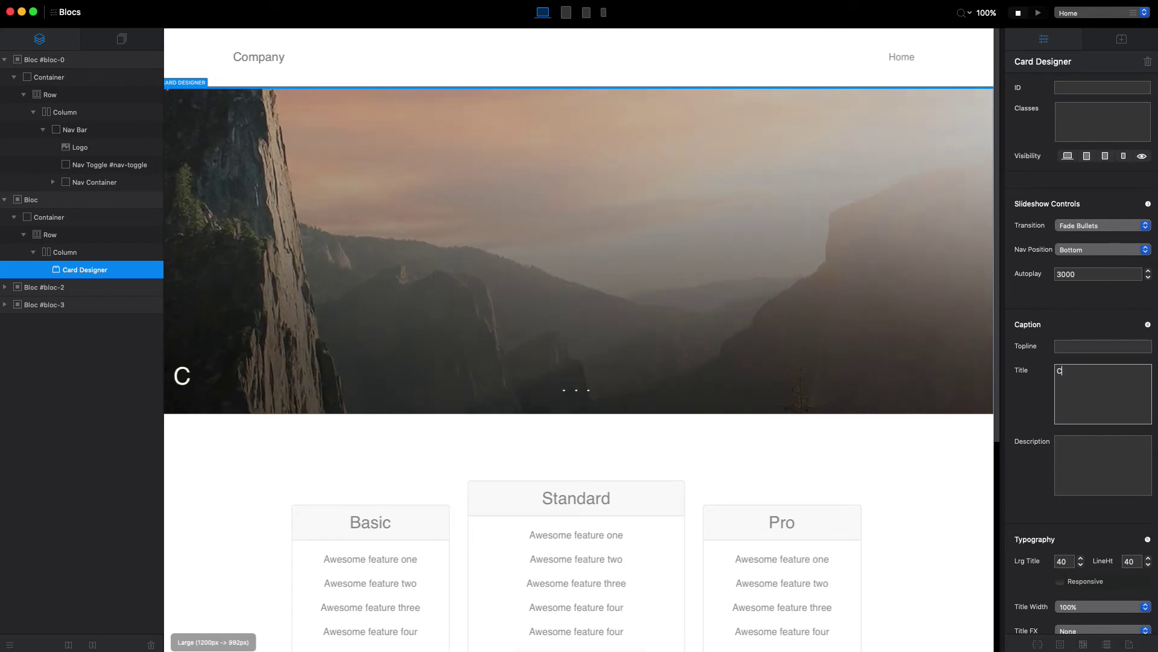
type("ard Deaig")
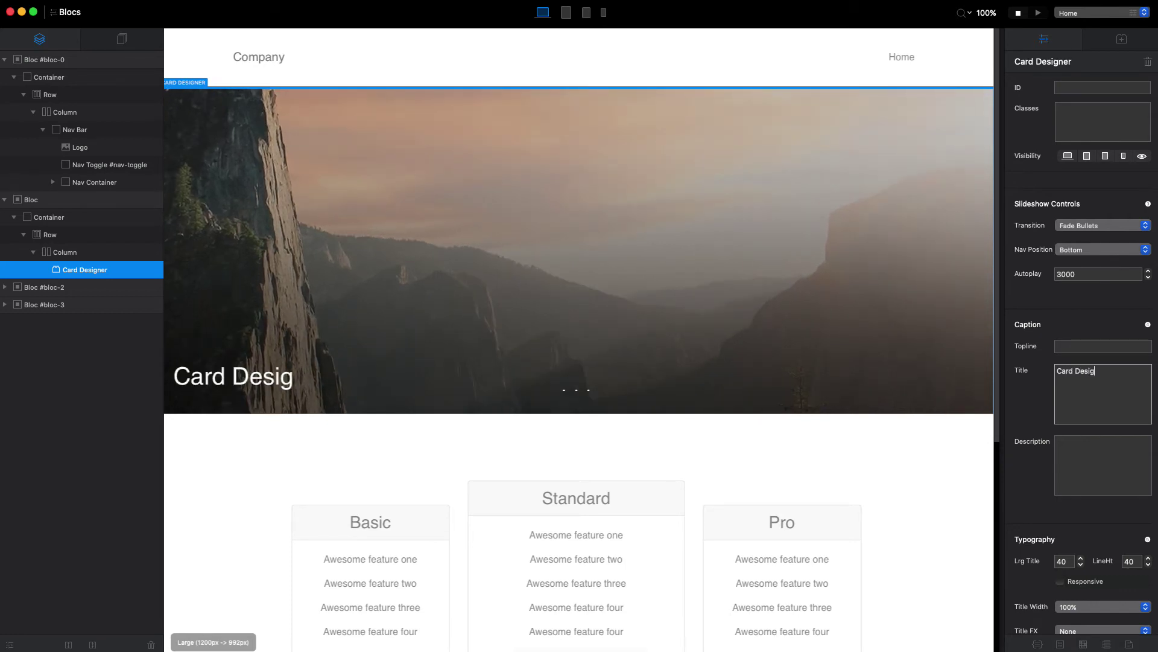
type("ner as a S")
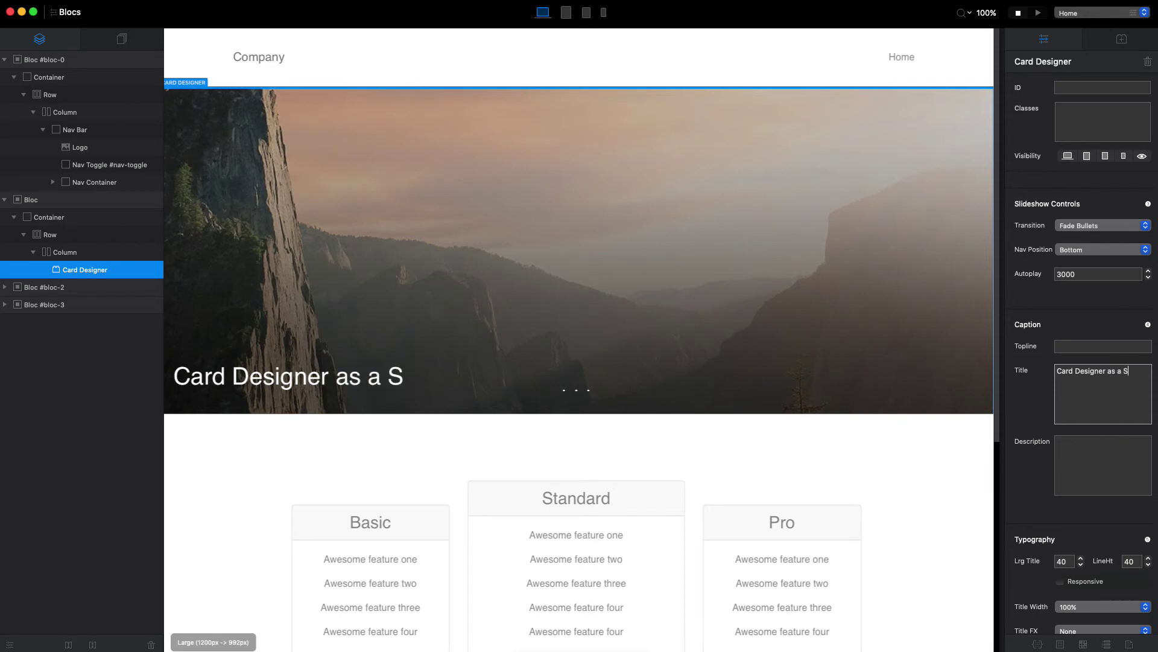
type("lideshow")
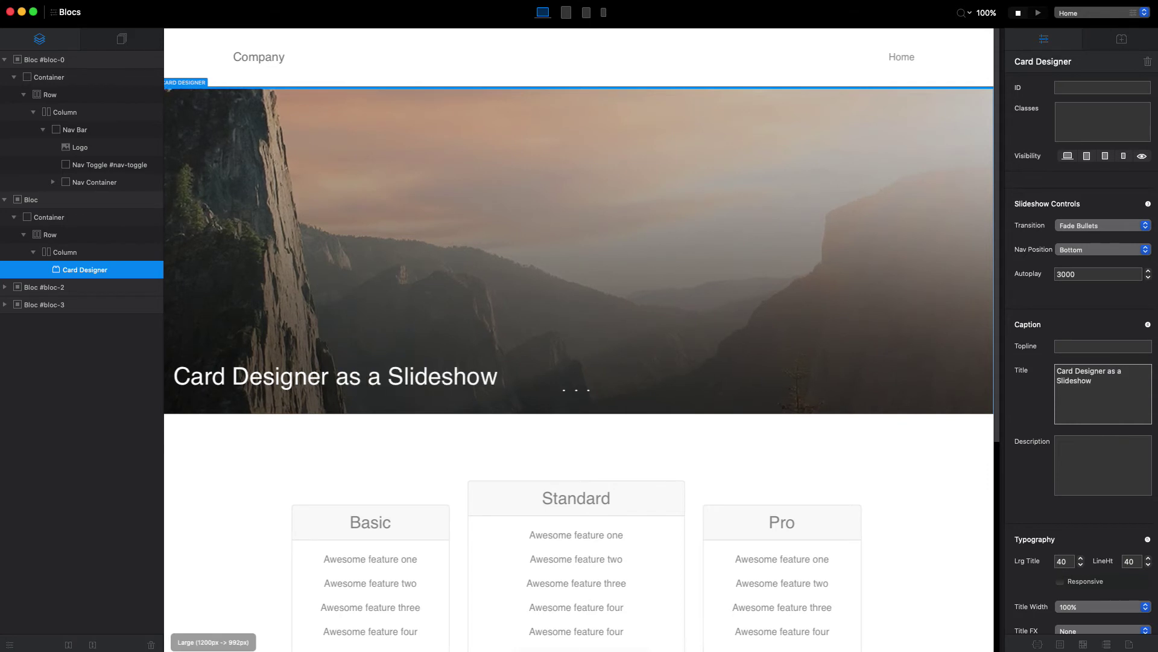
scroll(1052, 449, "down", 5)
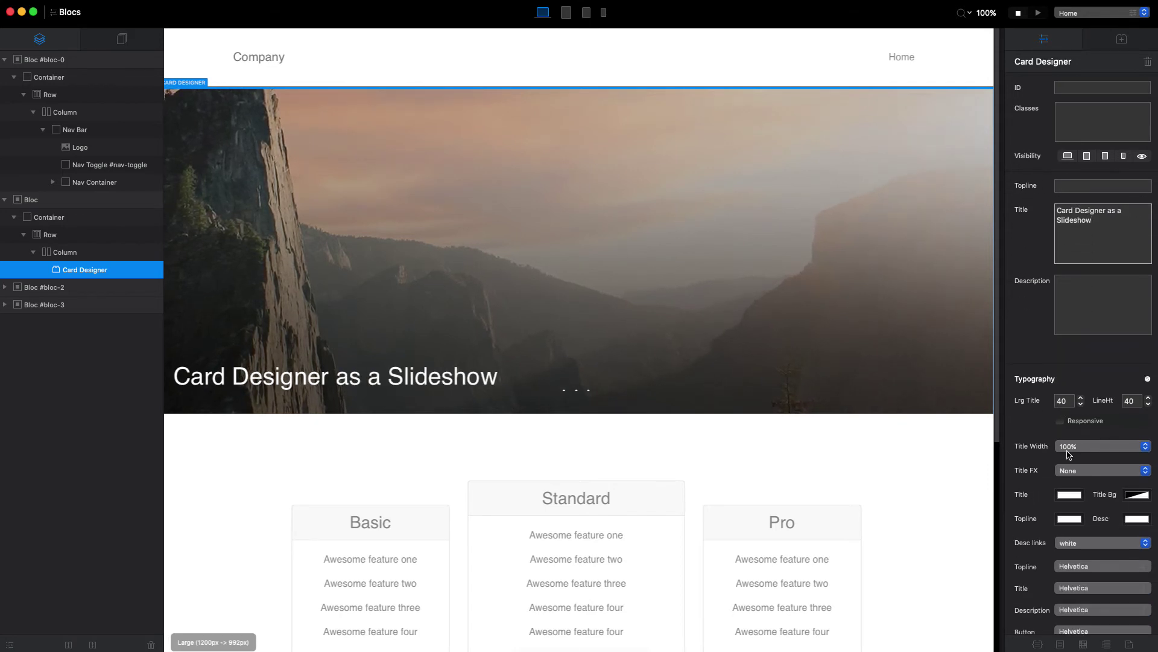
scroll(1068, 454, "down", 7)
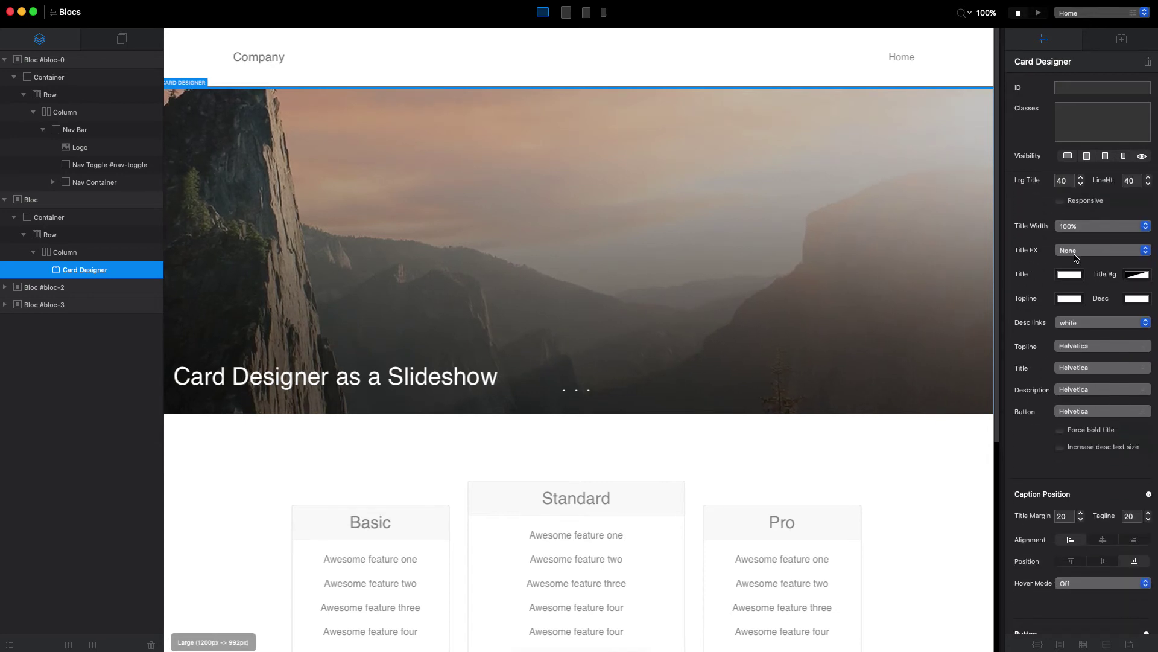
Step: Give the title a Close Heavy effect, force bold, and centre it horizontally and vertically
left_click(1075, 258)
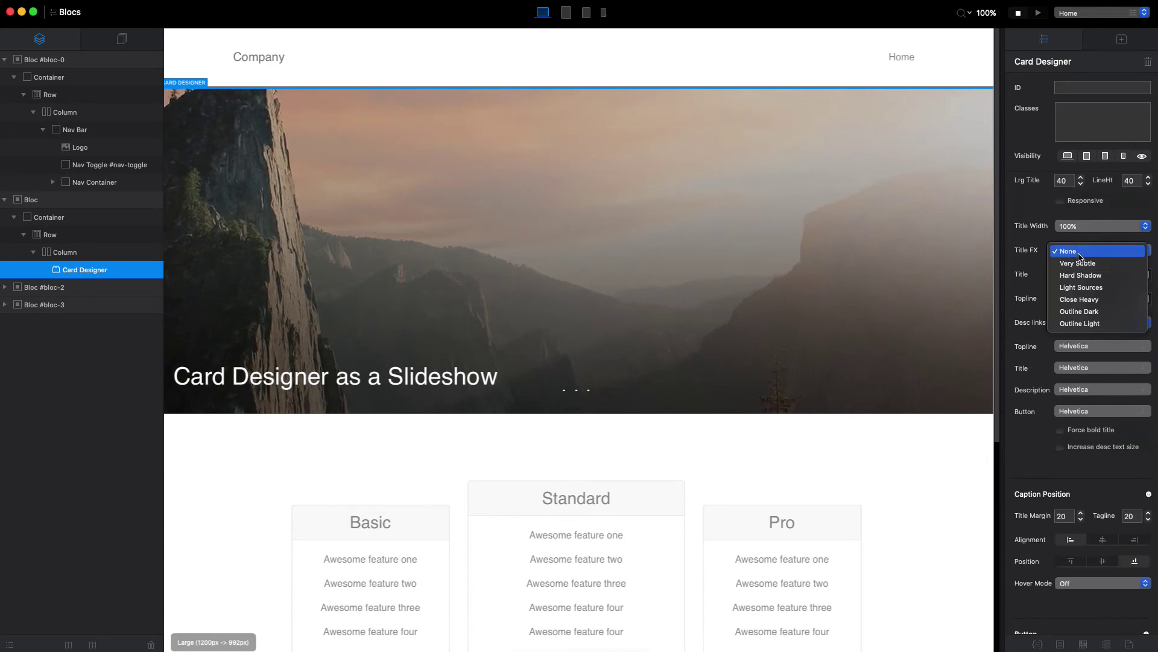
left_click(1087, 301)
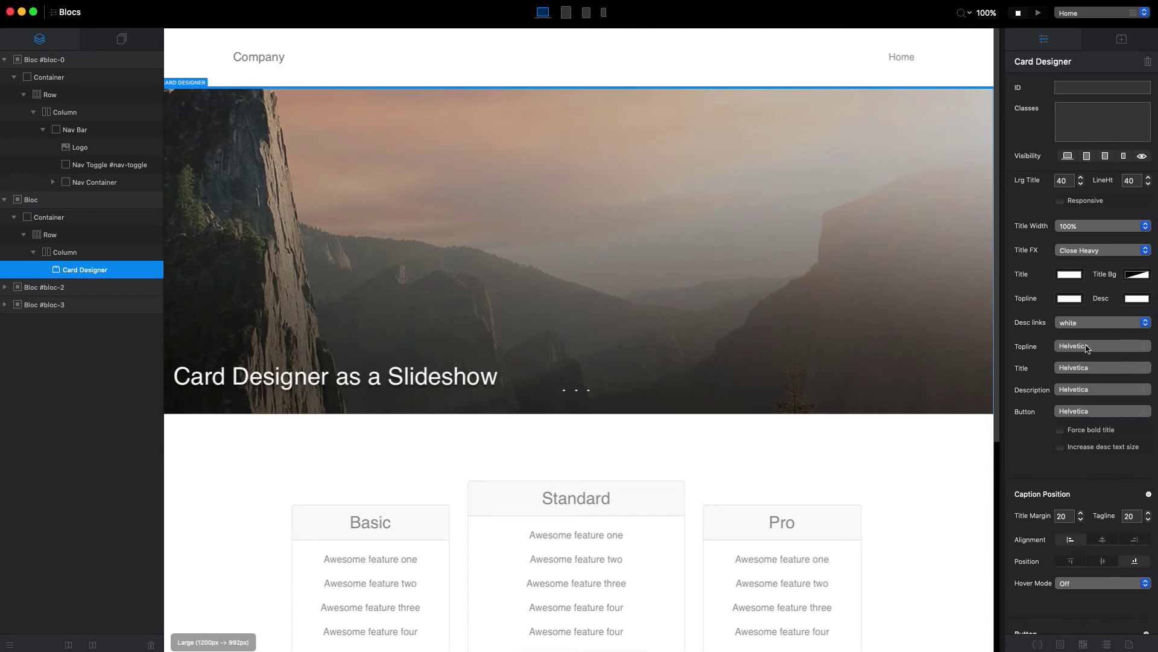
scroll(1083, 369, "down", 3)
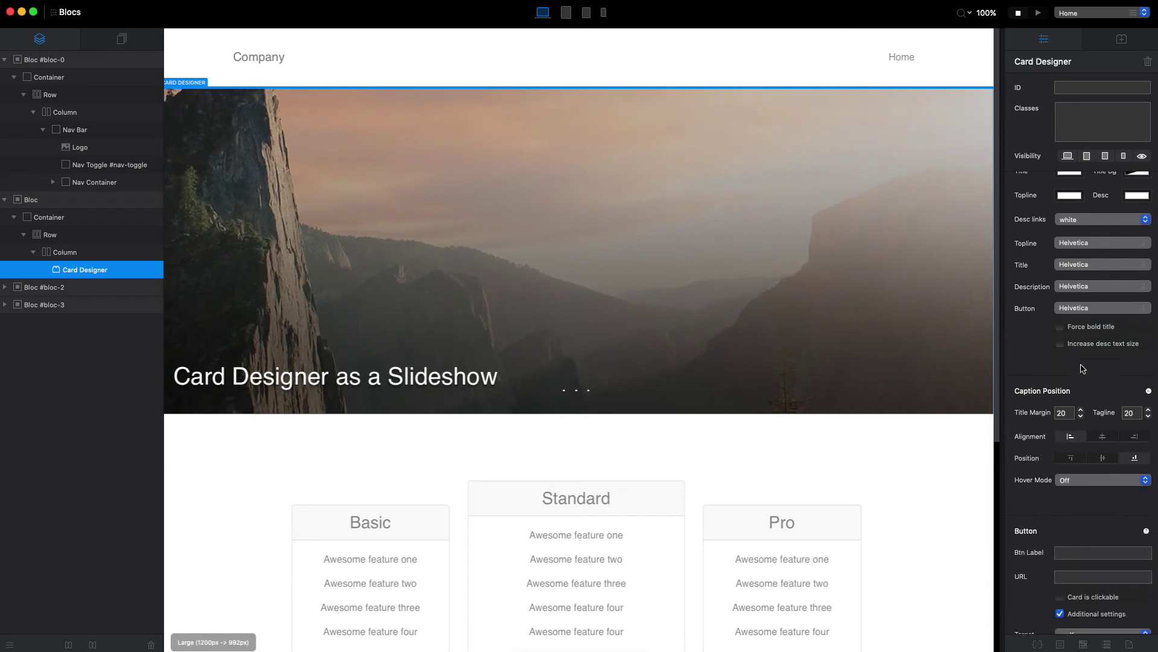
left_click(1067, 328)
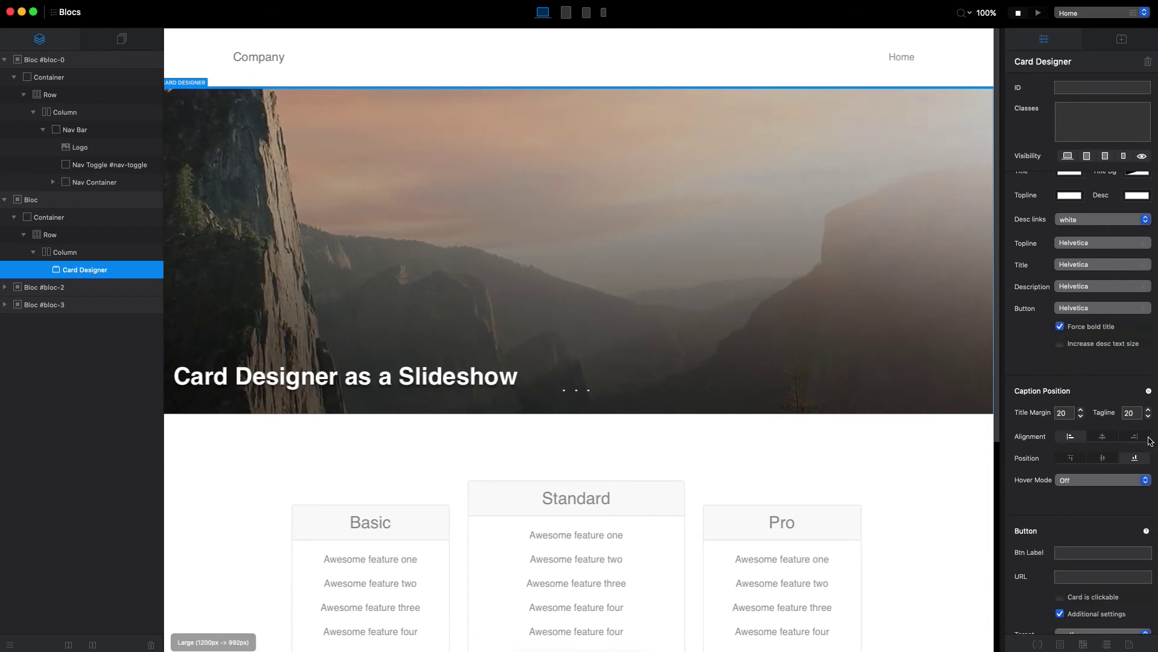
left_click(1110, 437)
left_click(1117, 459)
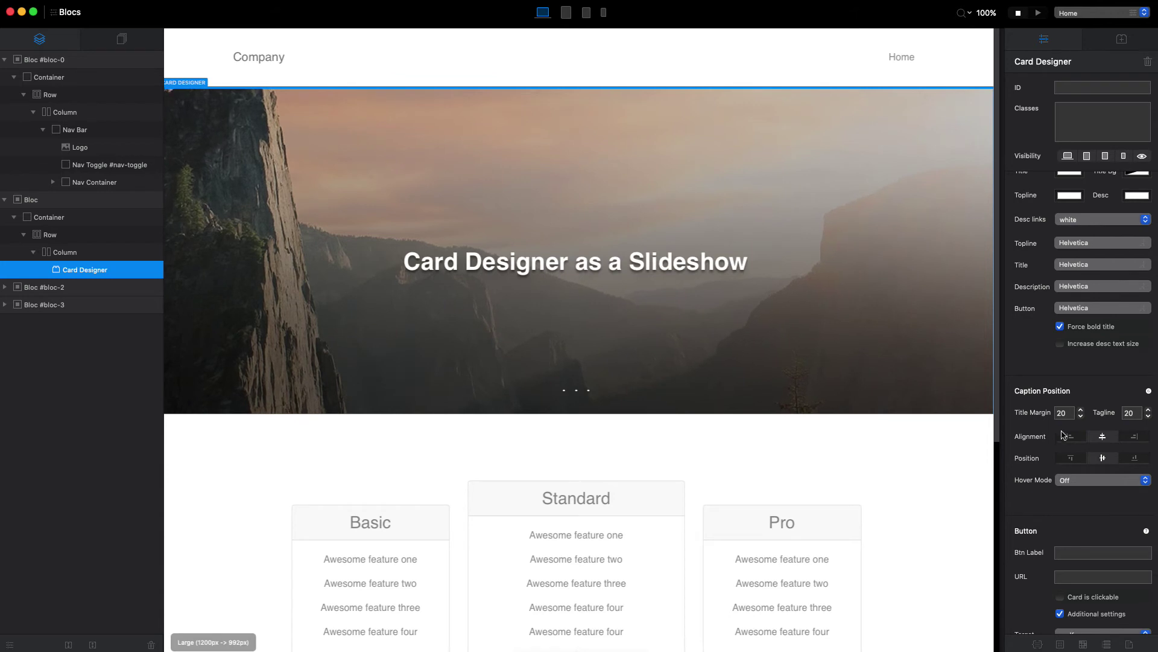
Step: Enter the description 'Description Goes Here.' and tick Increase desc text size
scroll(1064, 434, "up", 7)
left_click(1097, 232)
type("D")
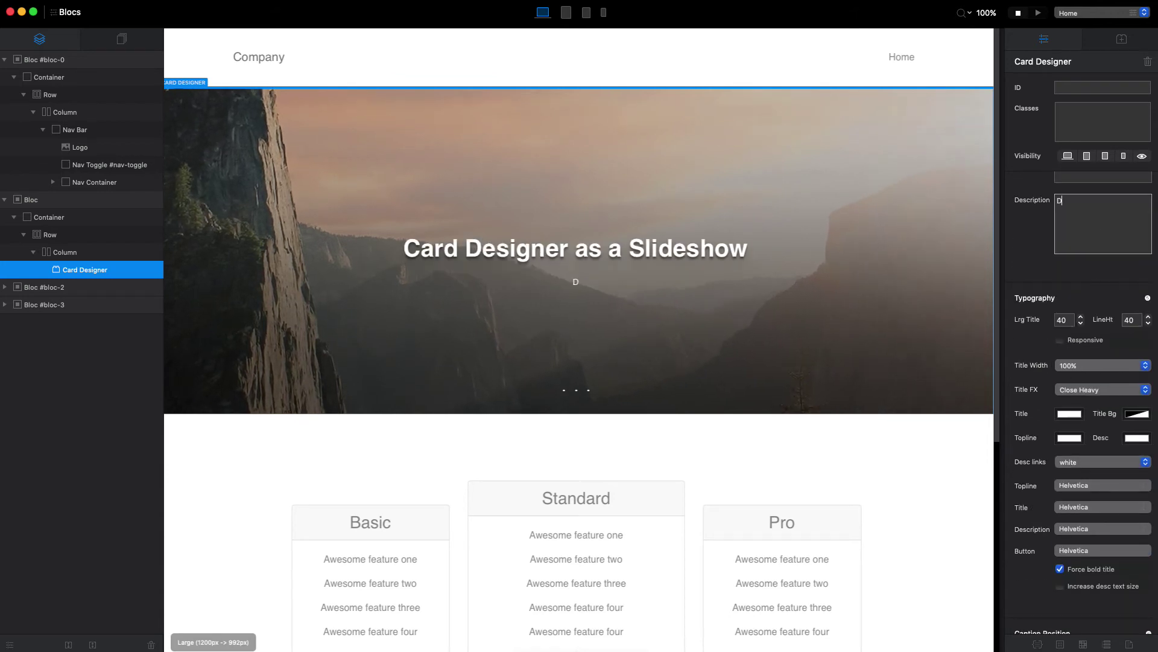
type("escription Goes Here.")
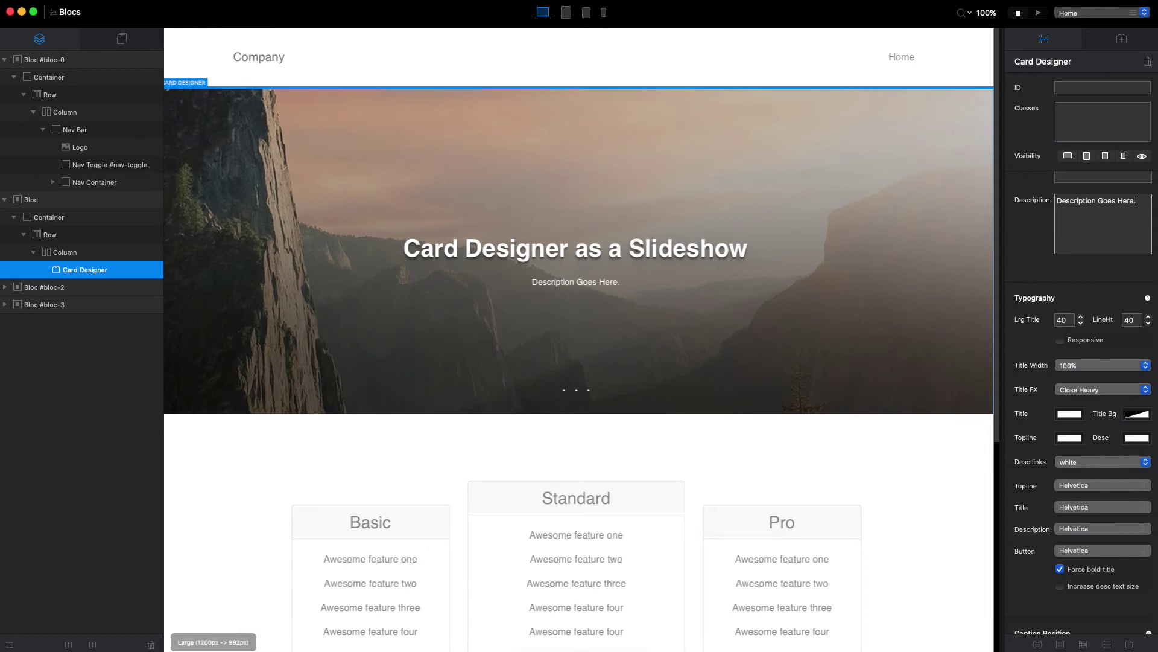
scroll(1091, 341, "down", 3)
left_click(1060, 409)
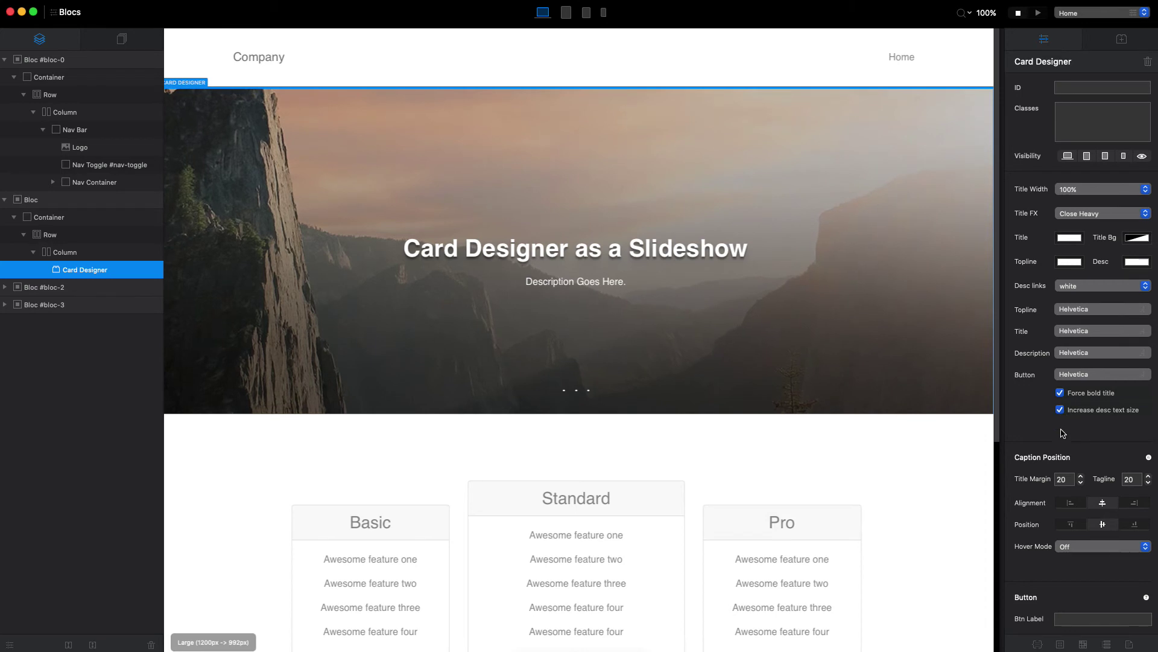
scroll(1063, 433, "down", 4)
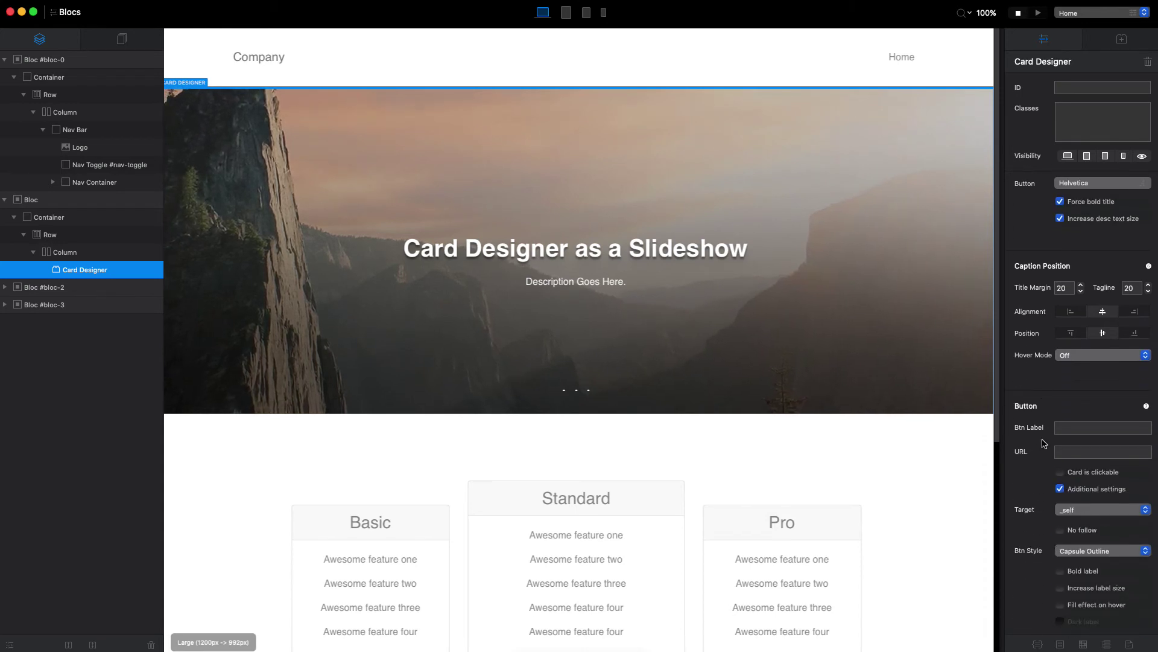
Step: Label the button 'LEARN MORE' and set its URL to /about.html
left_click(1072, 427)
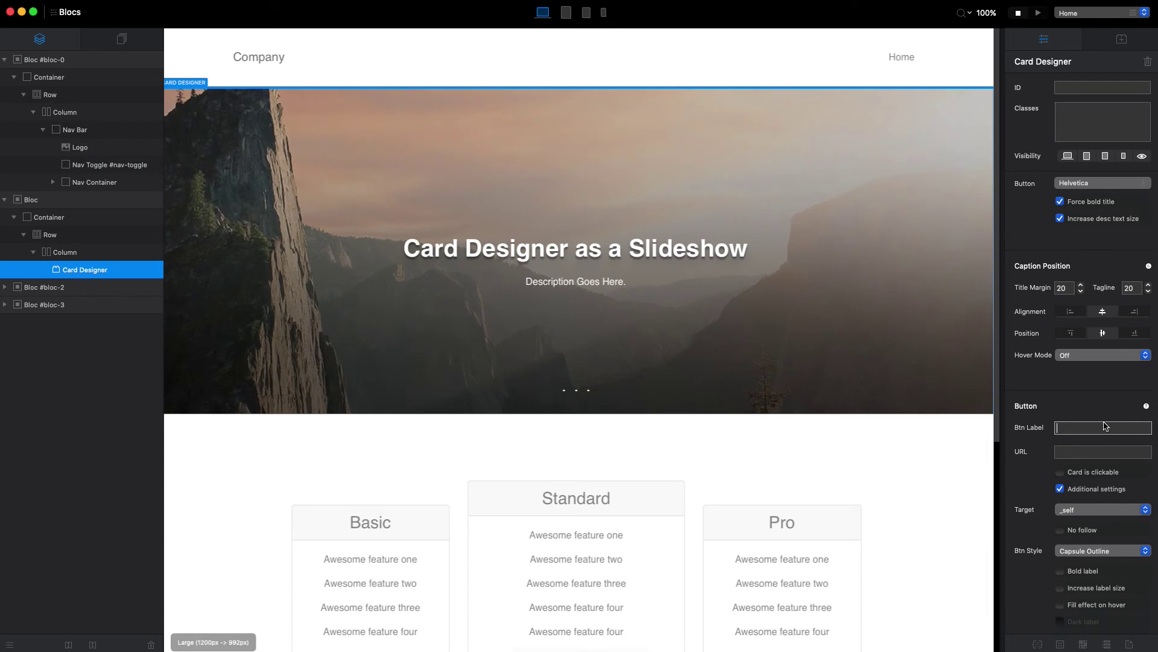
type("LEARN MORE")
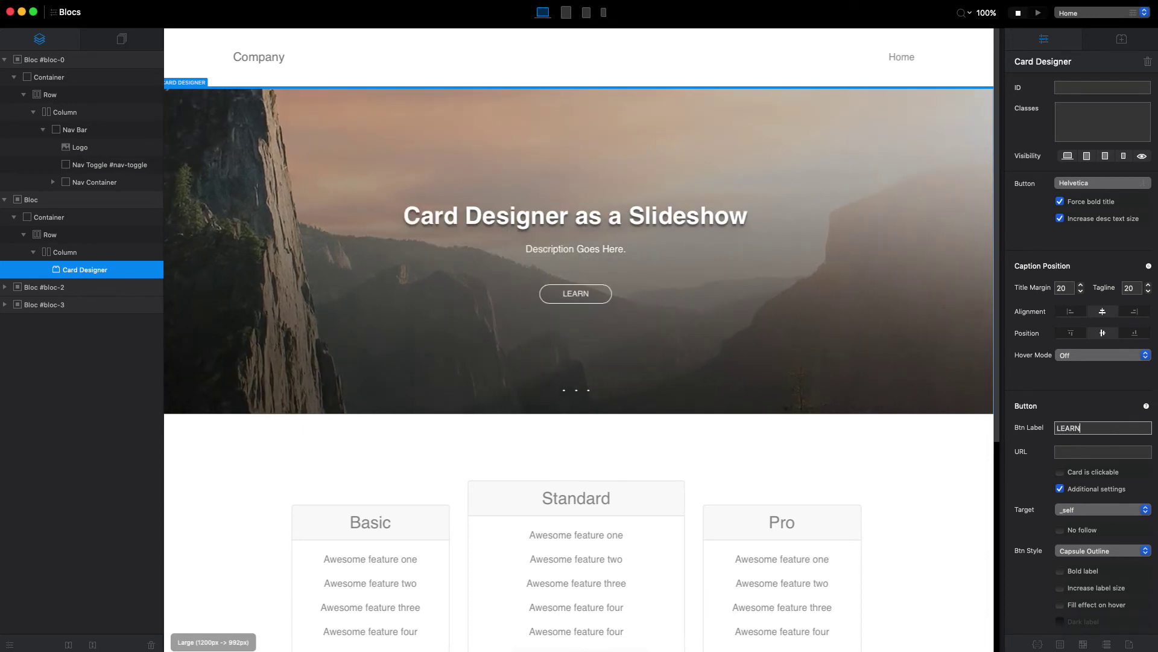
left_click(1072, 453)
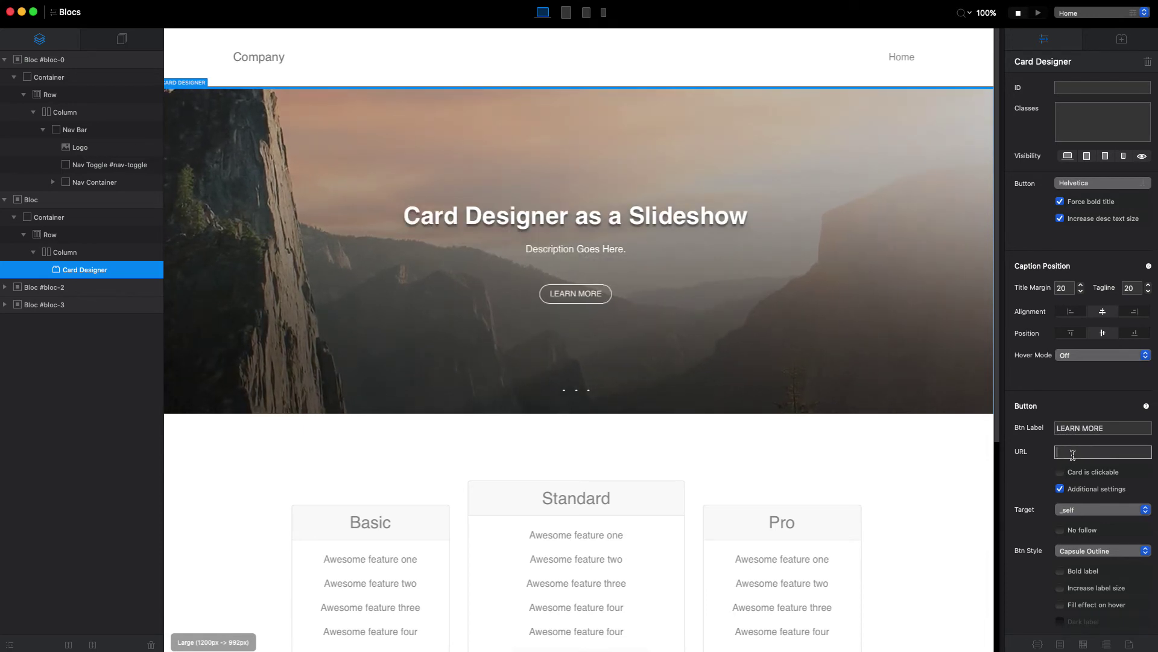
type("/about.html")
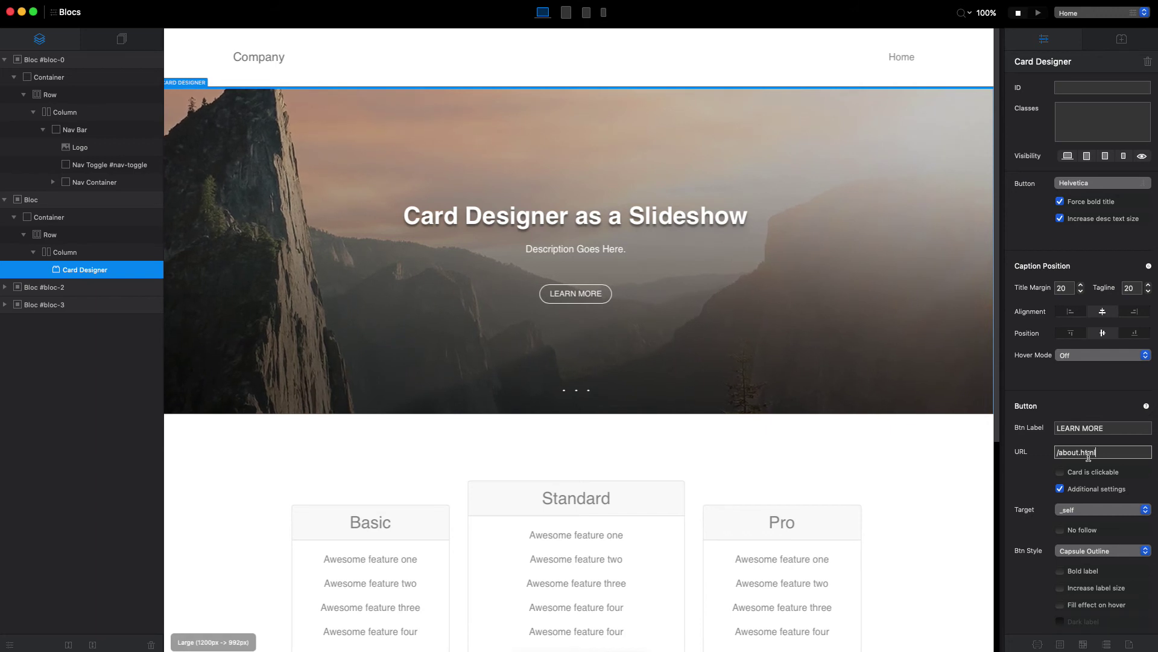
Step: Make the card clickable and set the button to Squared Solid with a bold, dark, larger label
left_click(1062, 472)
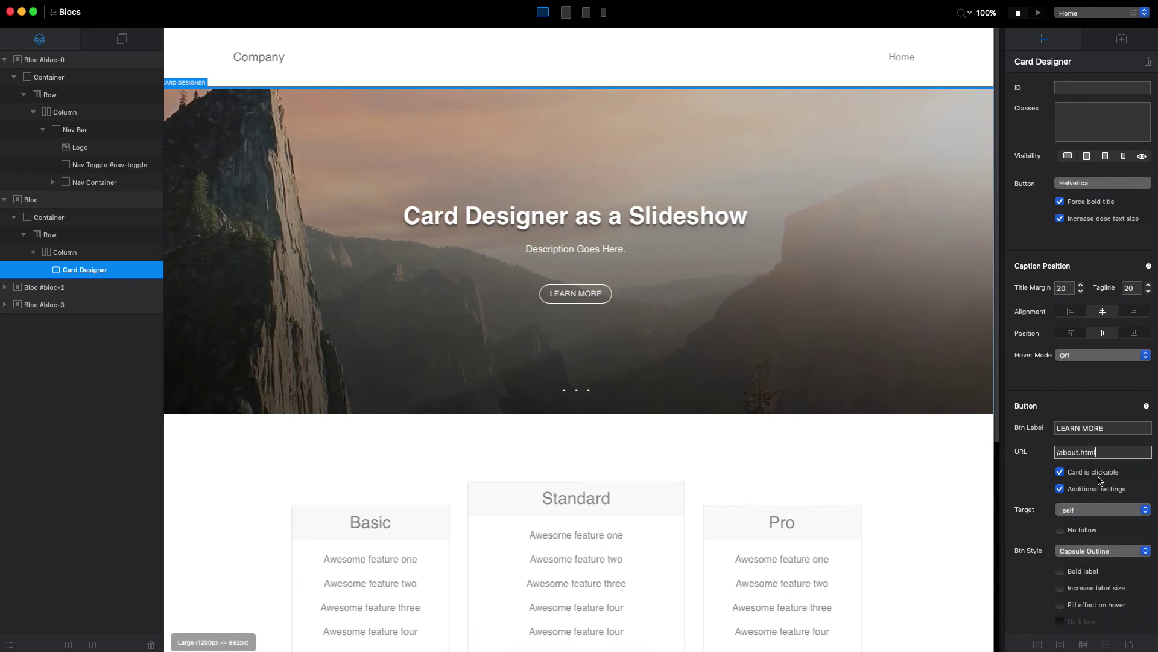
scroll(1099, 481, "down", 3)
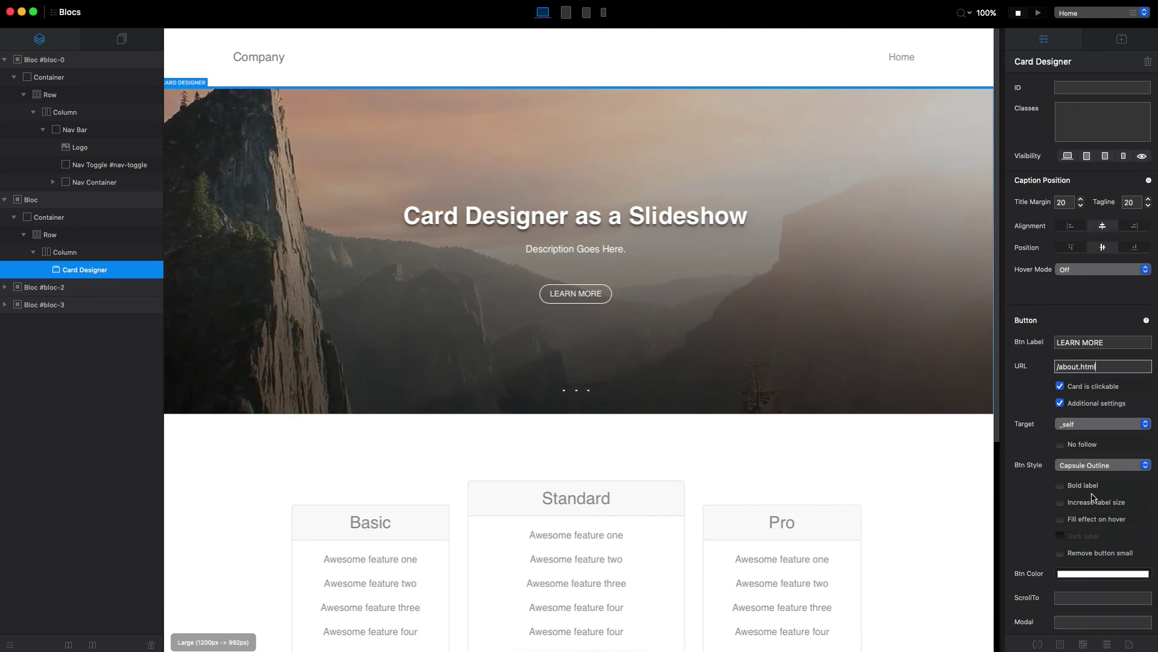
left_click(1061, 478)
left_click(1099, 457)
left_click(1080, 491)
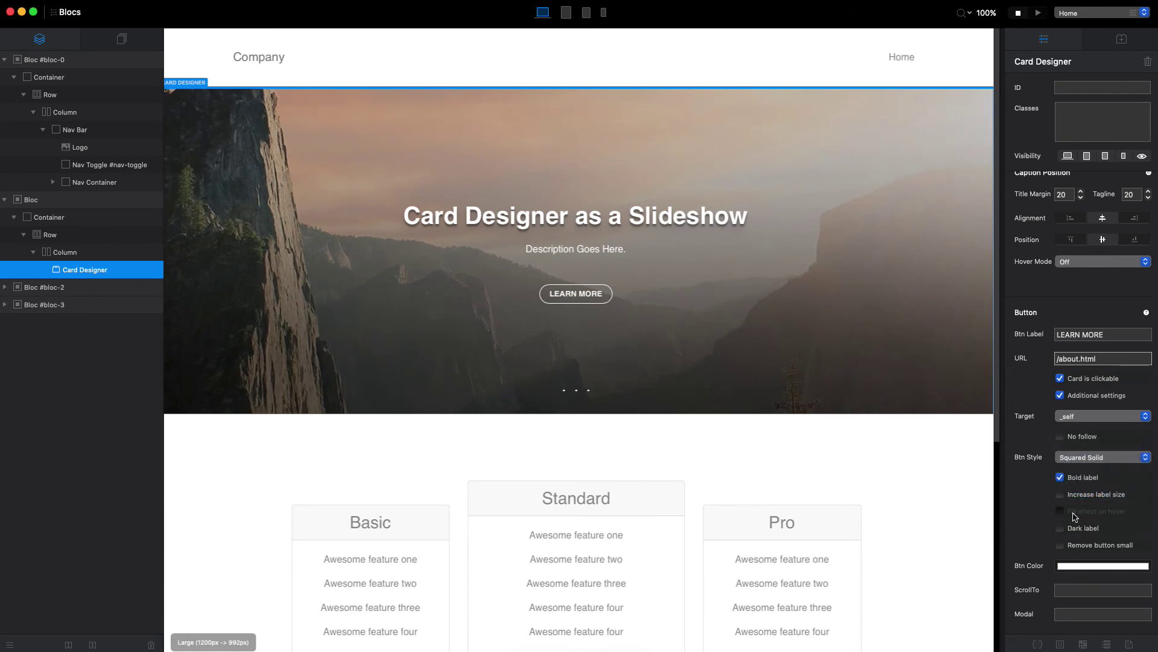
left_click(1061, 528)
left_click(1060, 494)
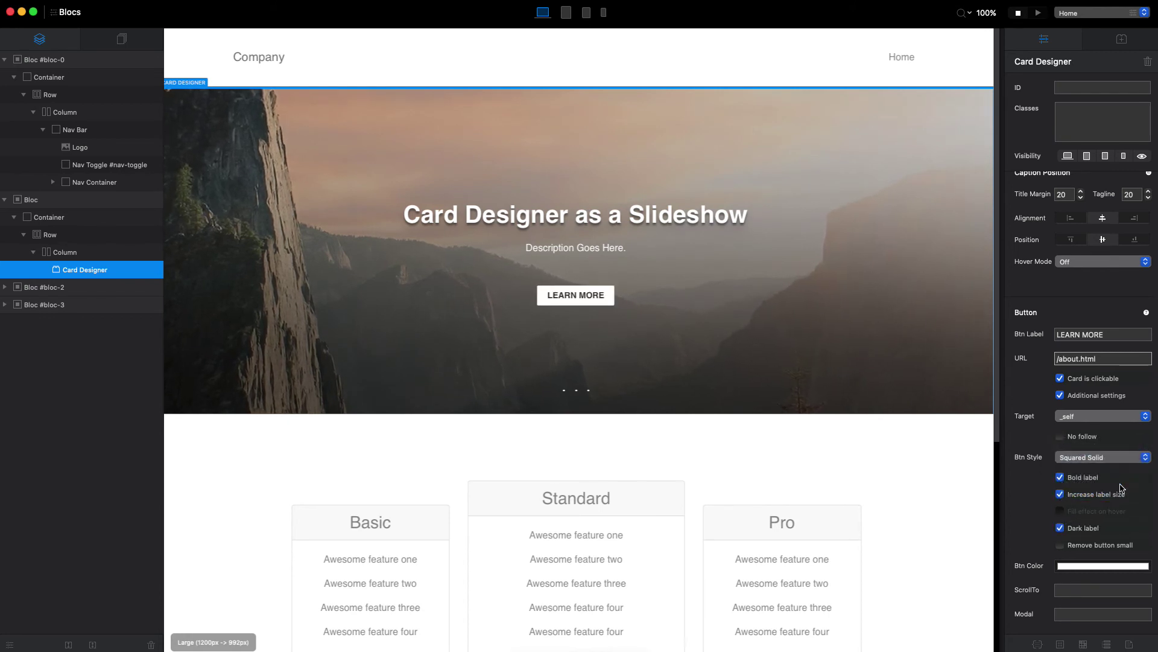
scroll(1028, 508, "down", 3)
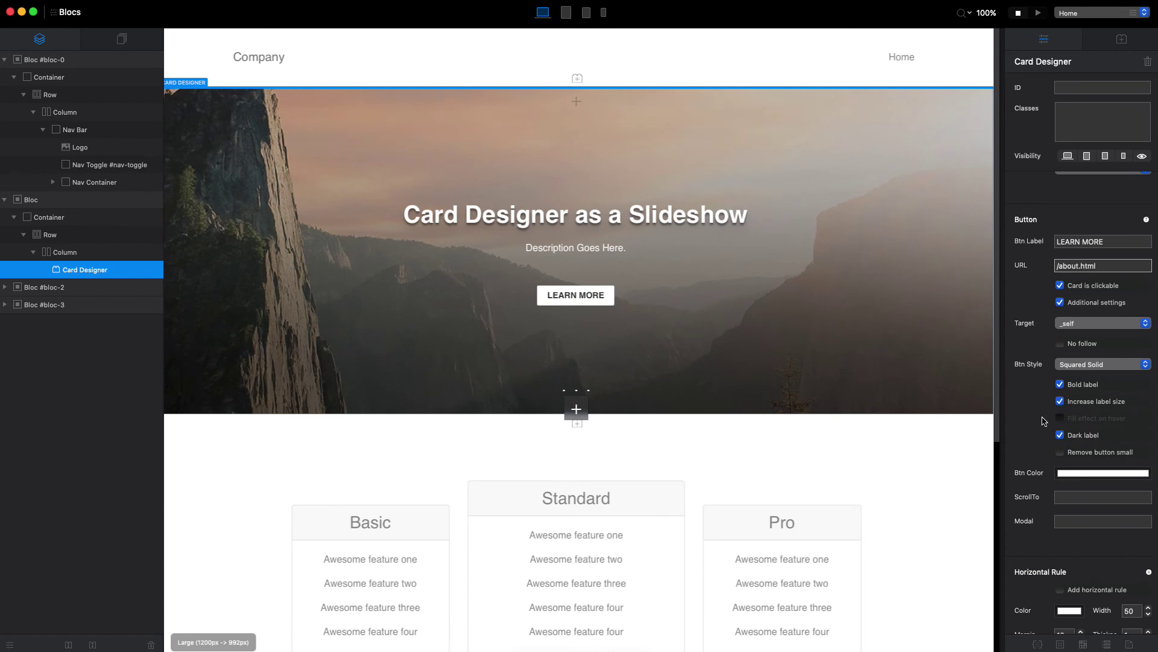
scroll(1103, 495, "up", 2)
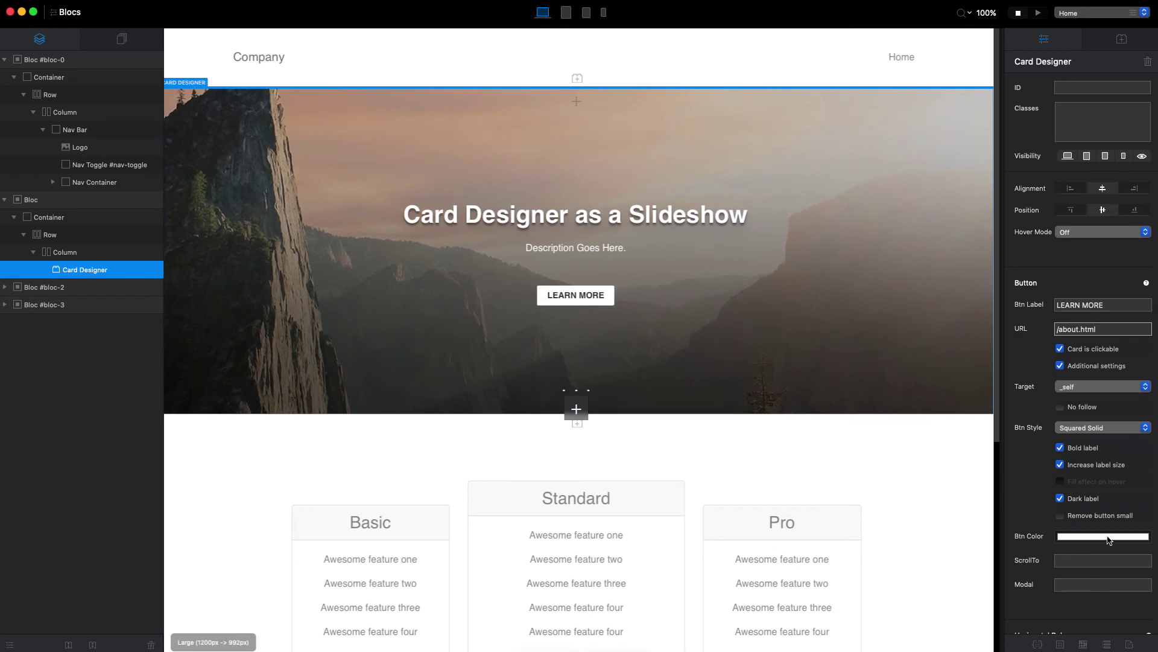
scroll(1109, 538, "up", 10)
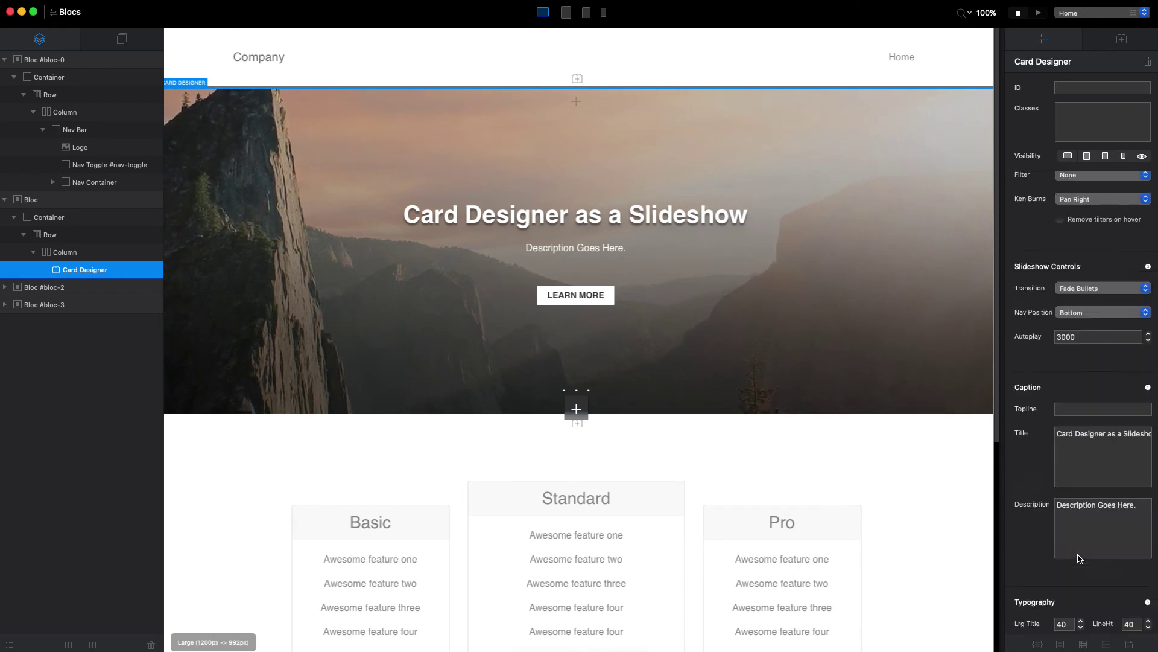
scroll(1080, 558, "up", 12)
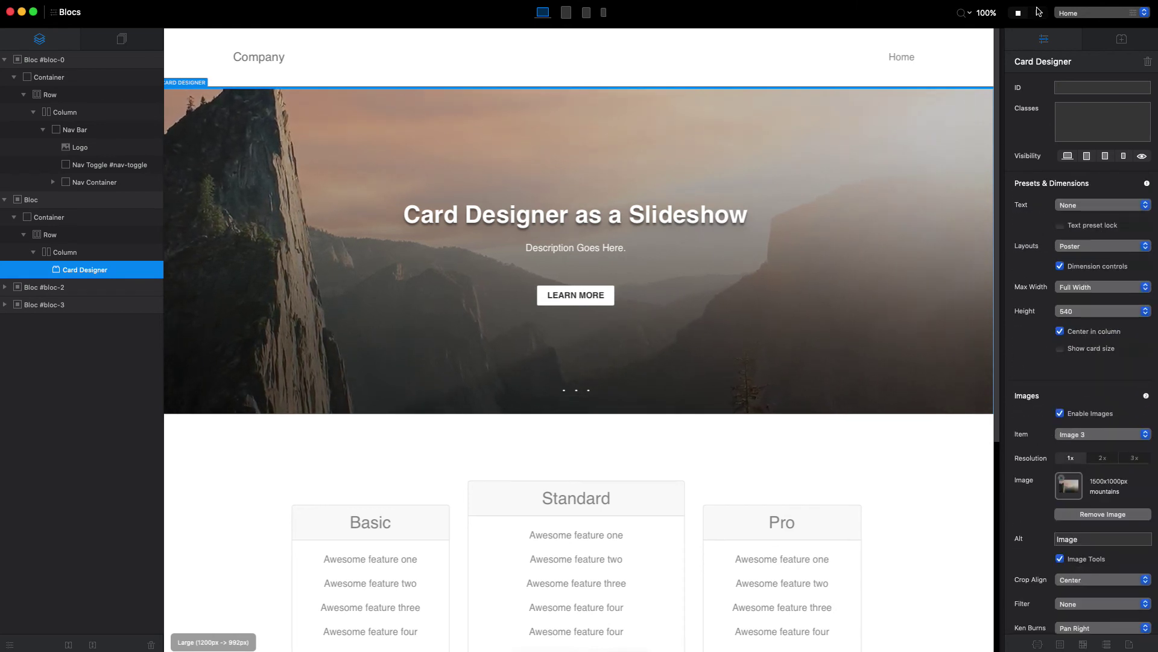
left_click(1038, 12)
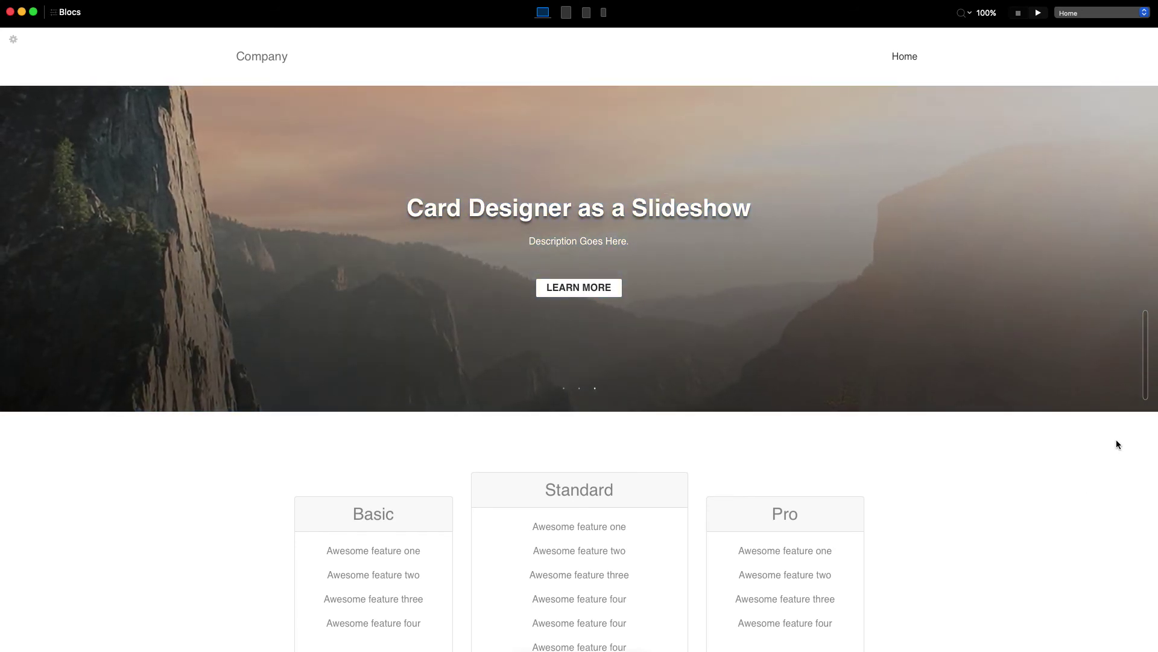
mouse_move(1145, 375)
left_mouse_down()
mouse_move(636, 391)
mouse_move(1156, 391)
left_mouse_up()
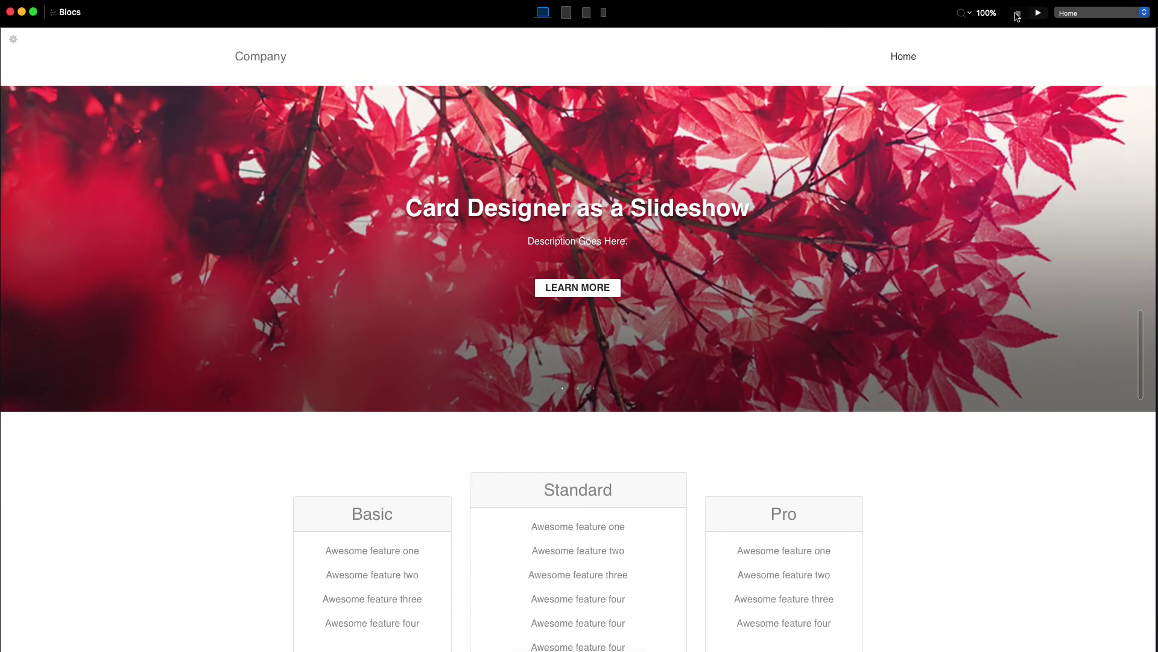
left_click(1017, 14)
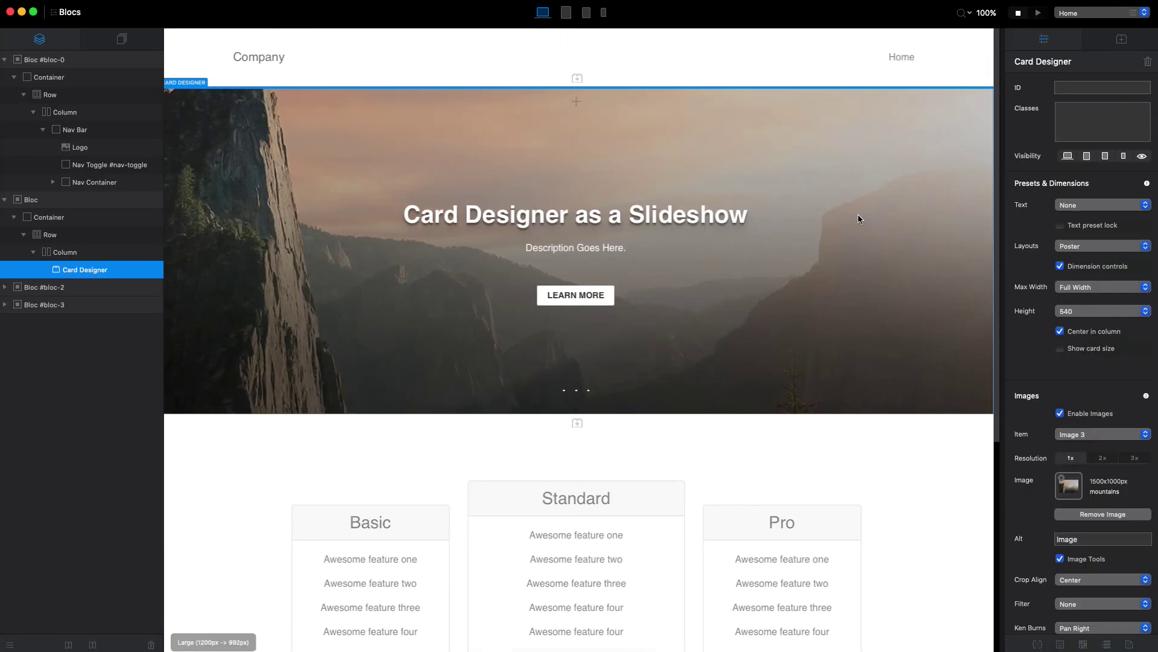